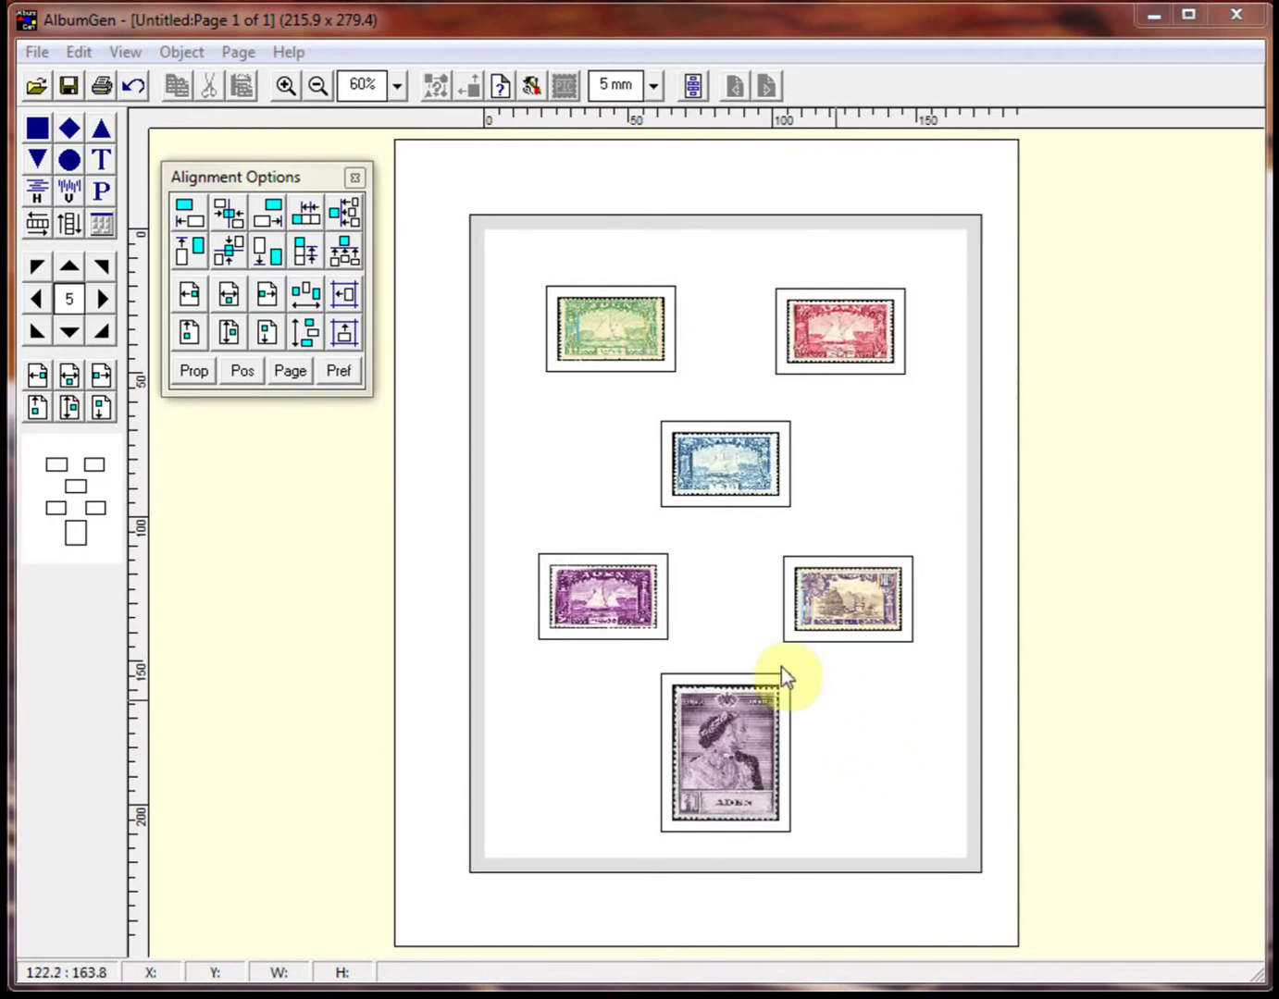
Bring up Page Setup's Header/Footer settings and switch the header alignment to Center
{"action": "right_click", "coordinate": [442, 189]}
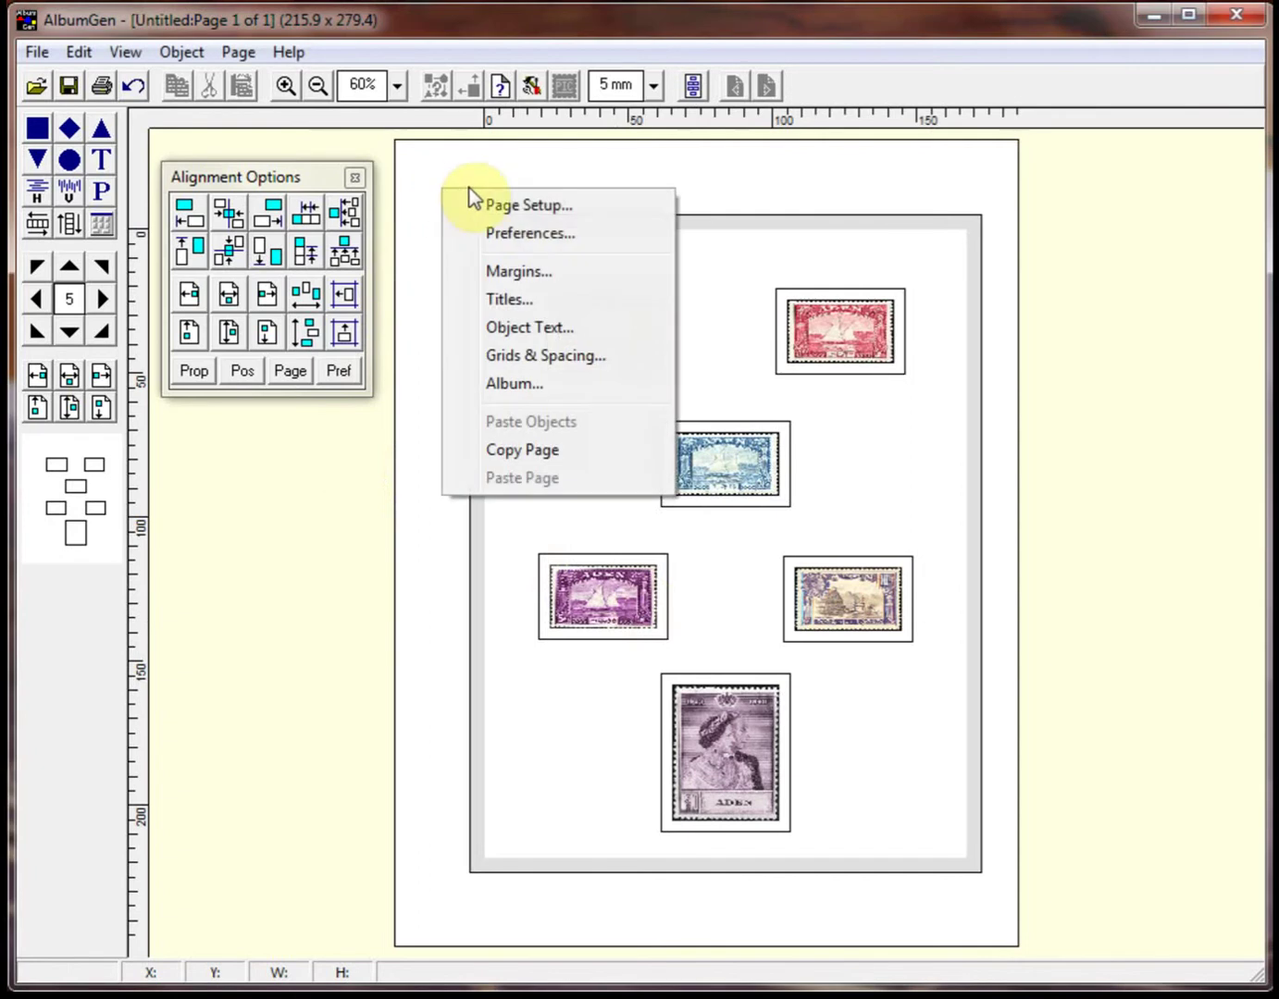
{"action": "left_click", "coordinate": [543, 208]}
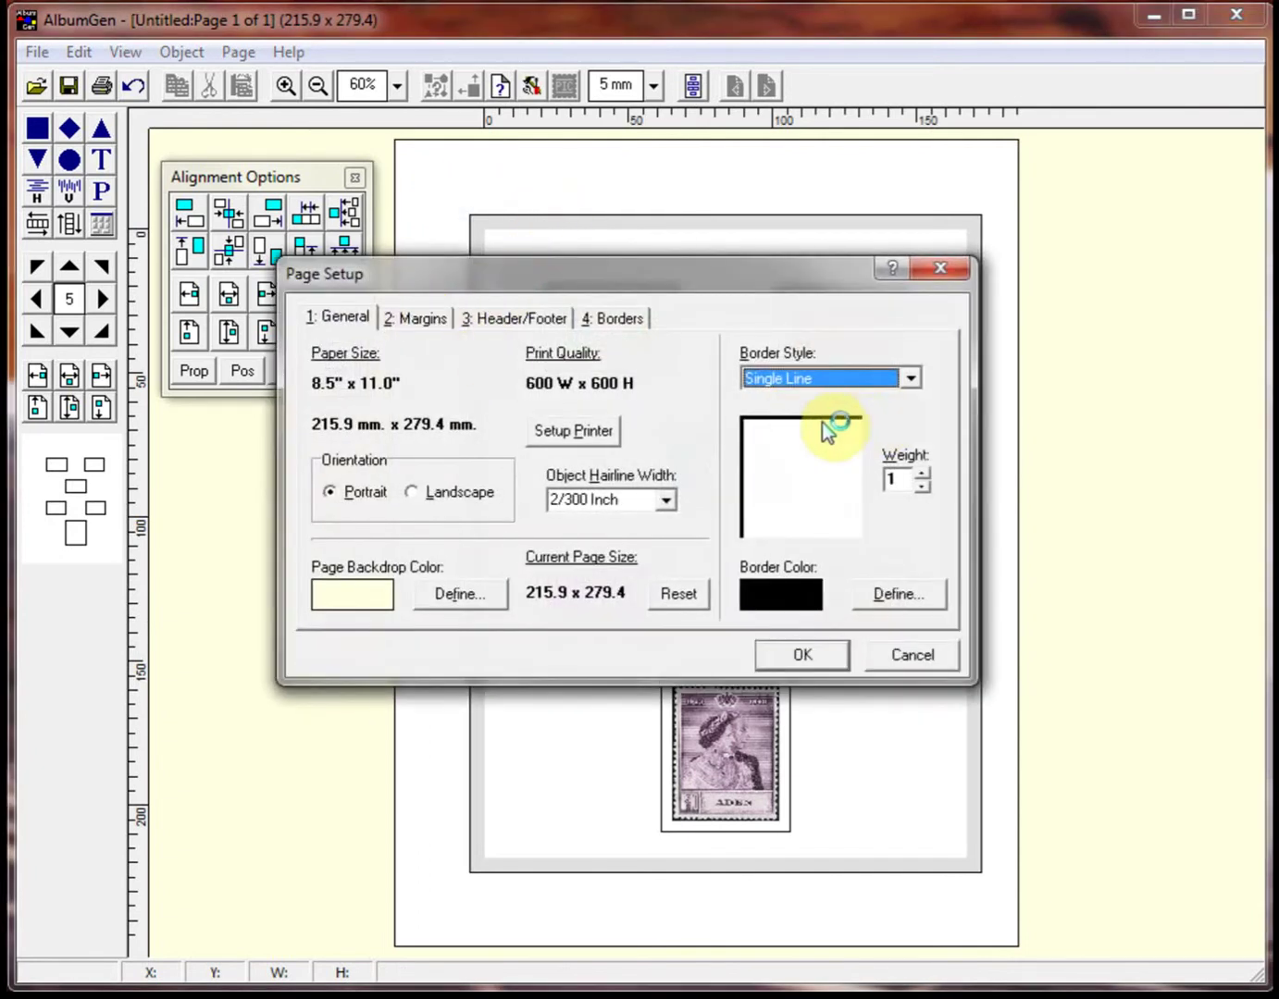
{"action": "left_click_drag", "start_coordinate": [646, 275], "coordinate": [644, 353]}
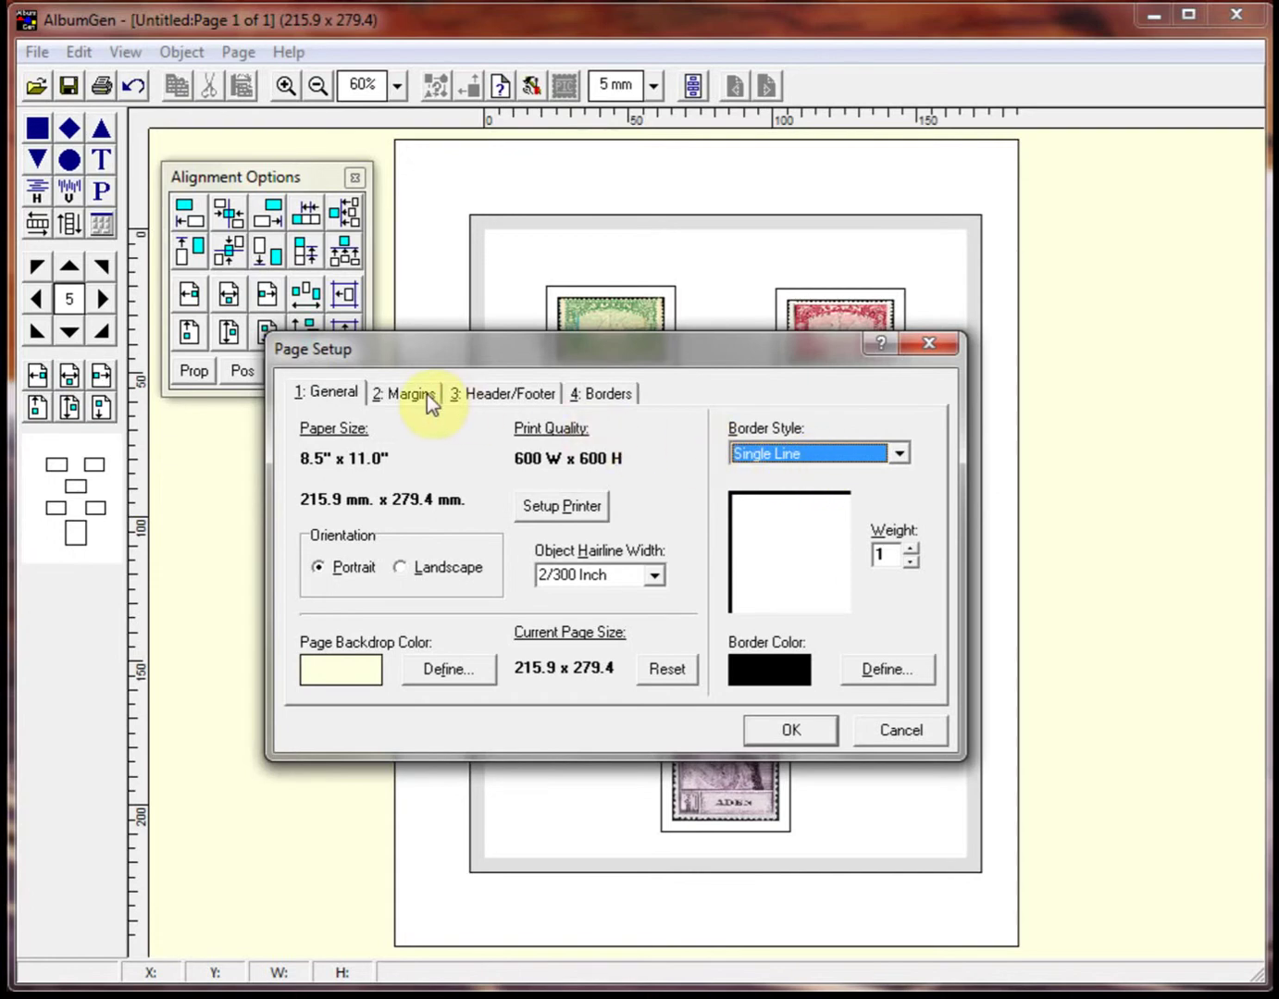
{"action": "left_click", "coordinate": [510, 396]}
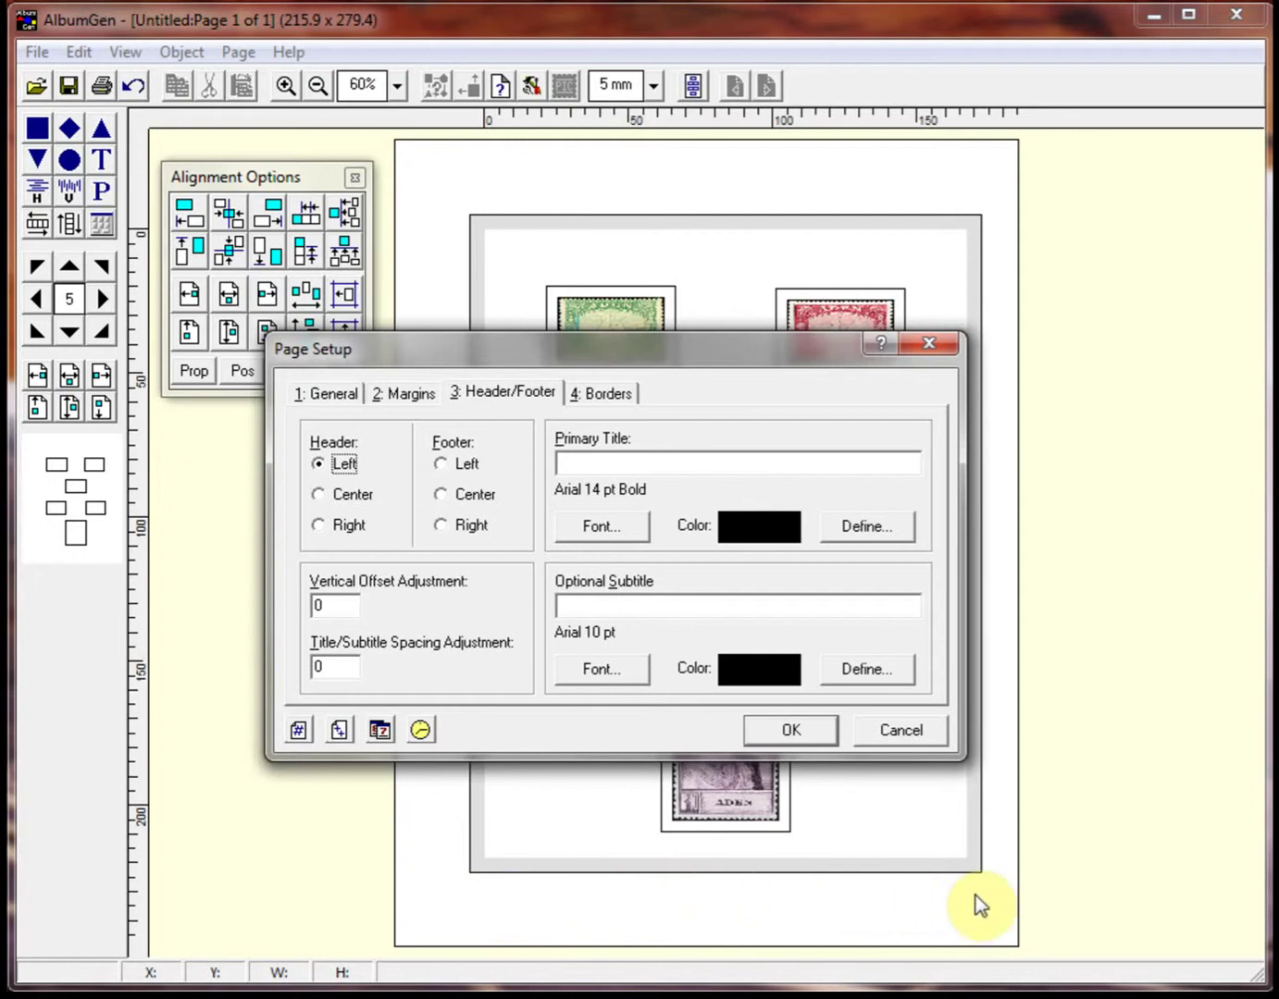
{"action": "left_click", "coordinate": [319, 495]}
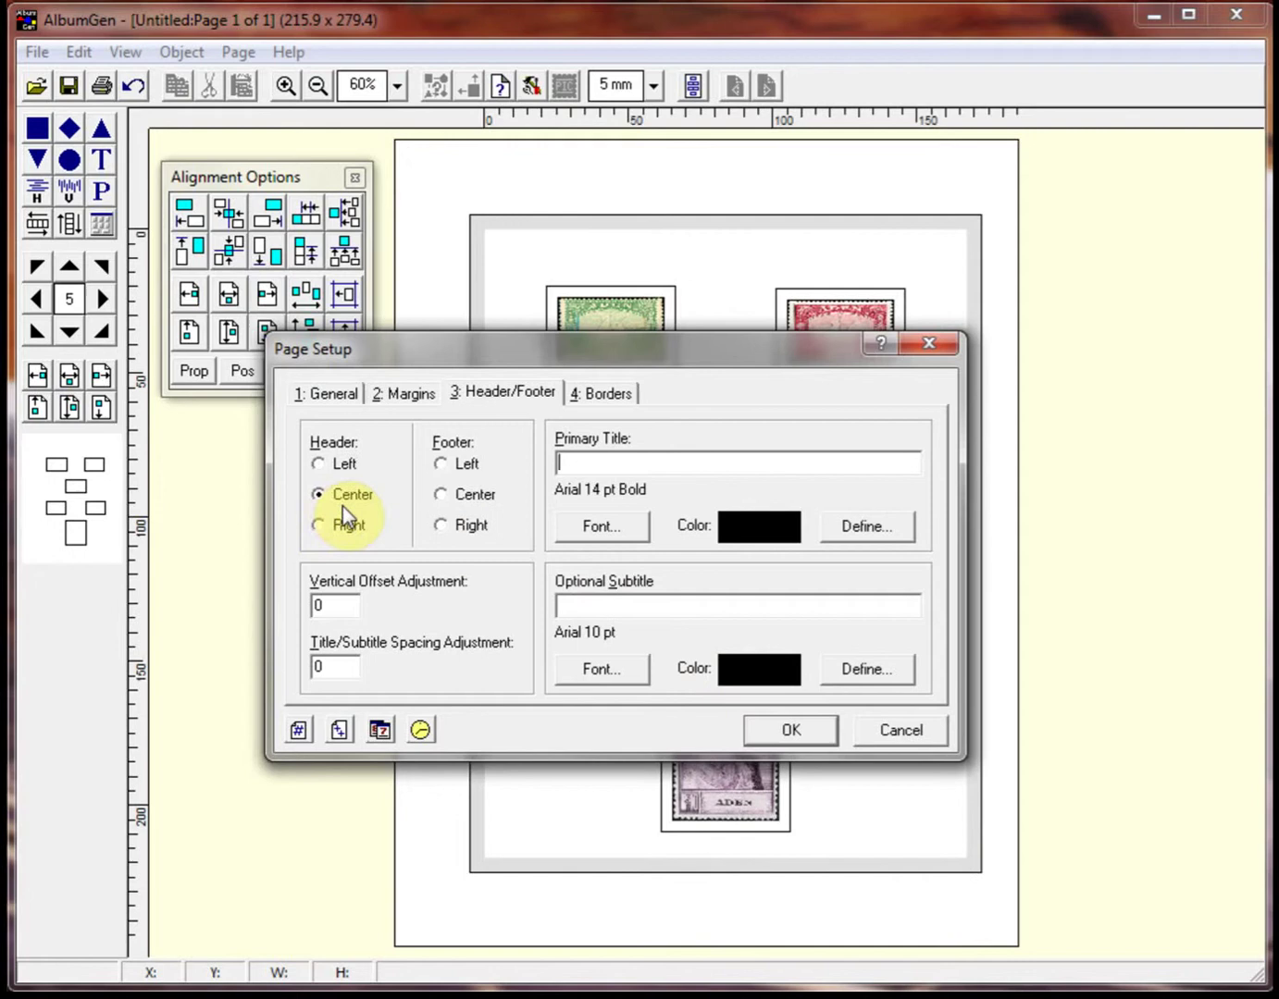
Enter 'Aden Sample Page' as the primary title and set its font to Arial 20 pt Bold
{"action": "left_click", "coordinate": [629, 461]}
{"action": "type", "text": "Aden Sample Page"}
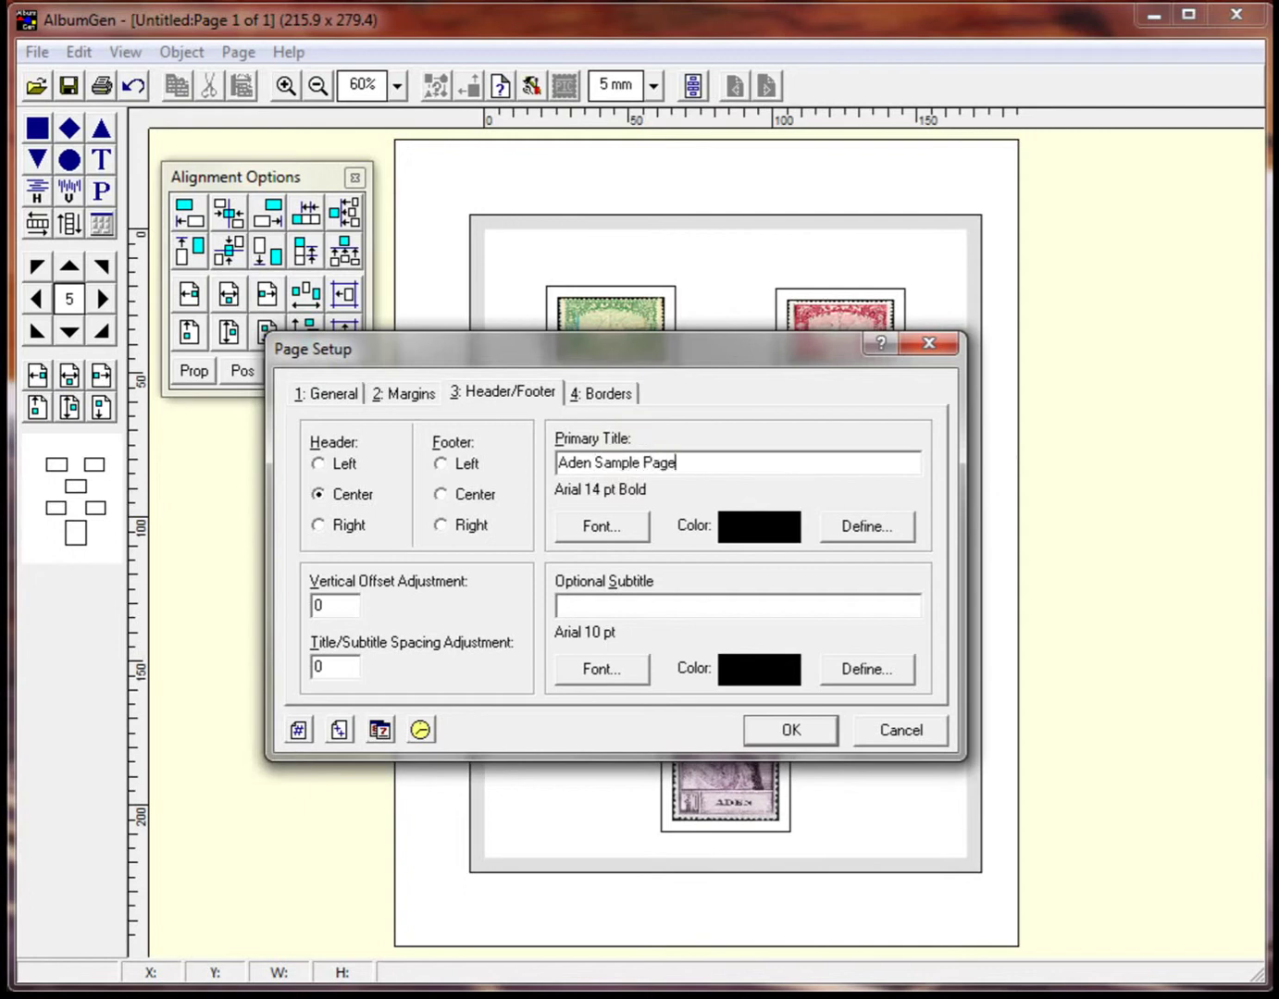
{"action": "left_click", "coordinate": [609, 528]}
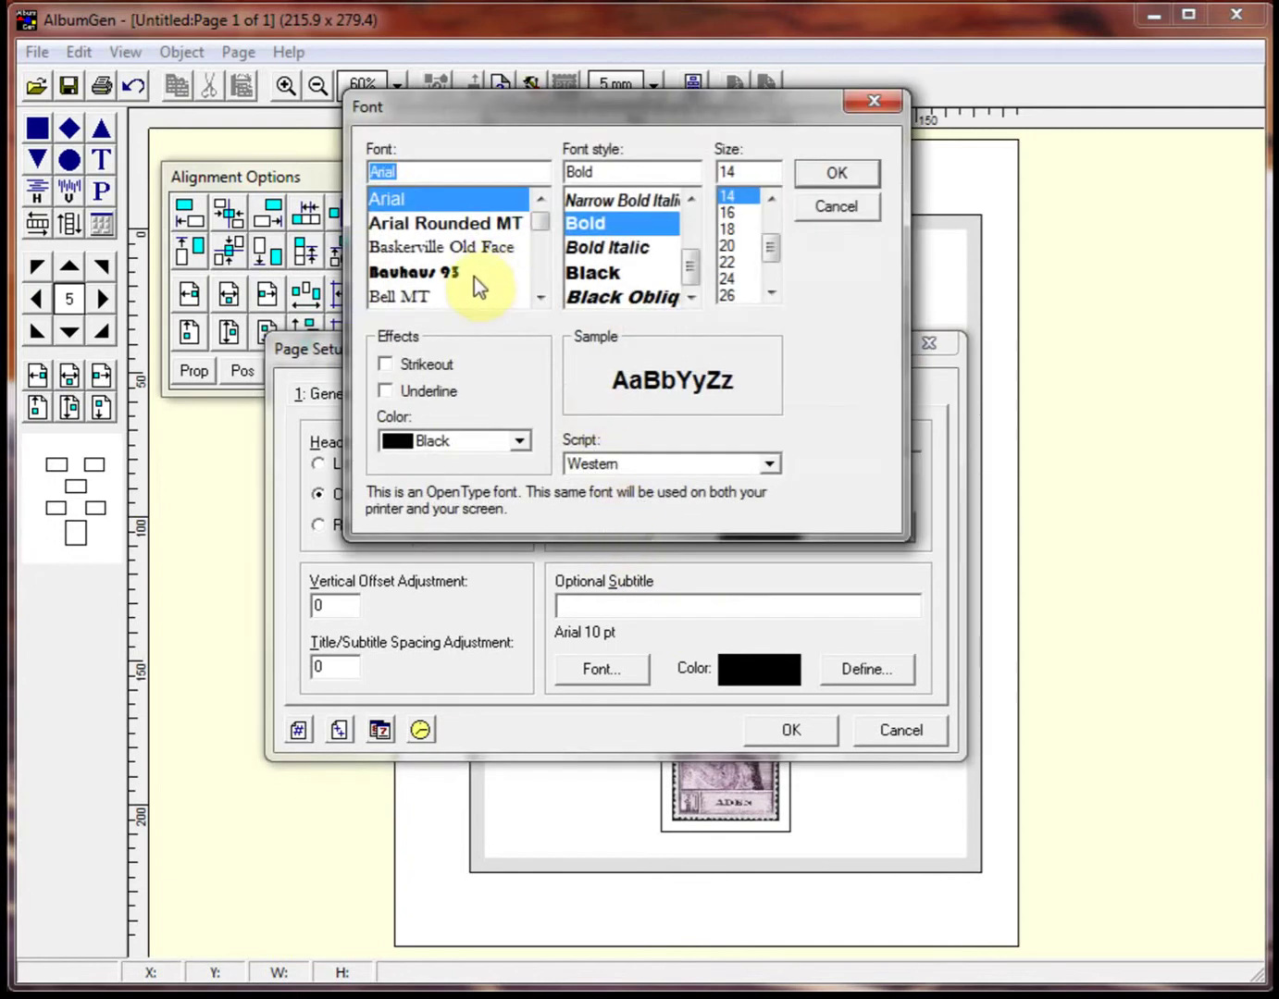
{"action": "left_click", "coordinate": [728, 244]}
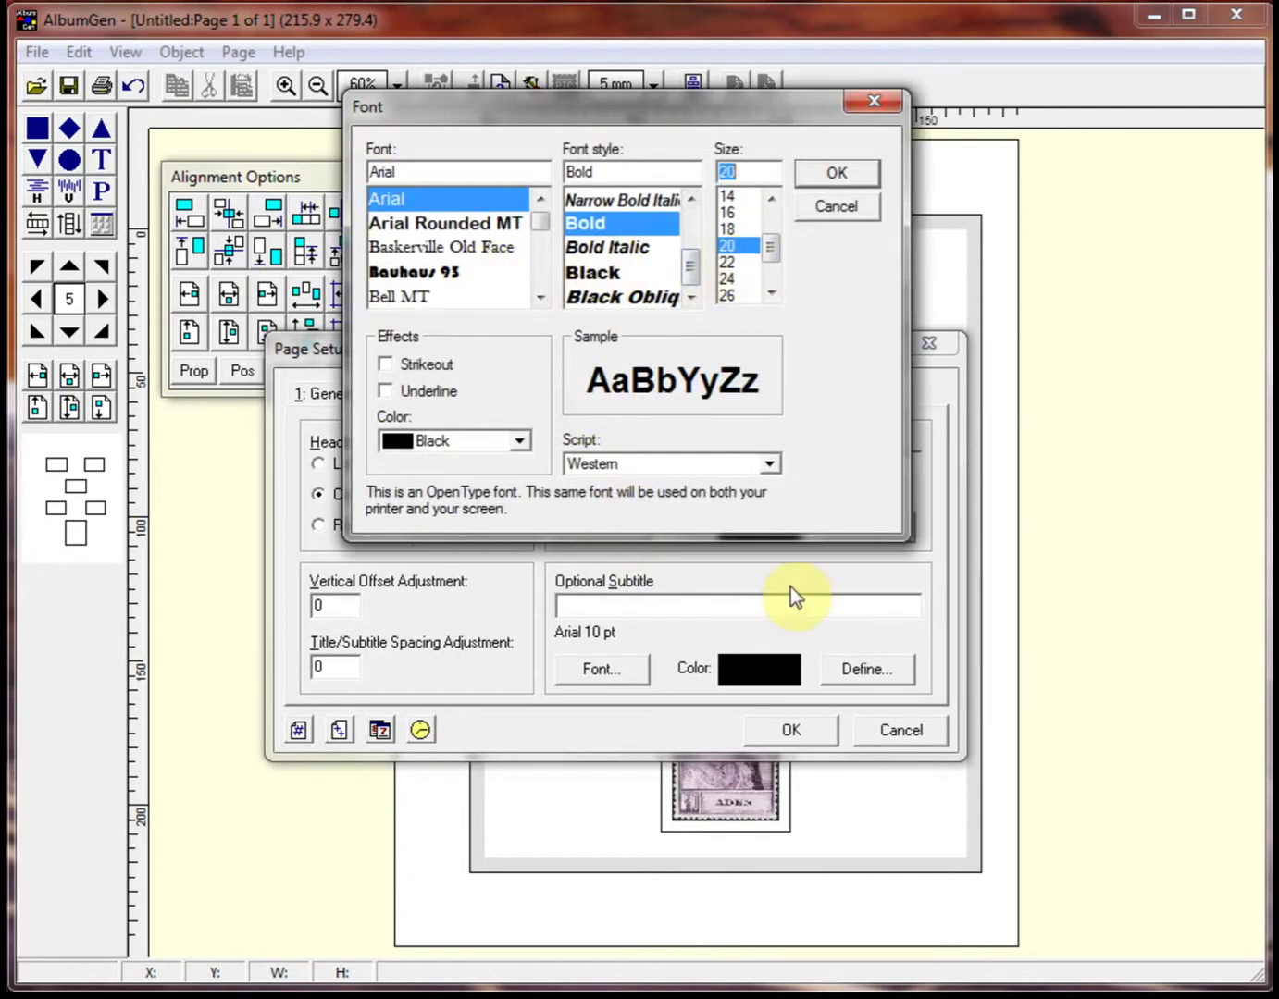
{"action": "left_click", "coordinate": [829, 174]}
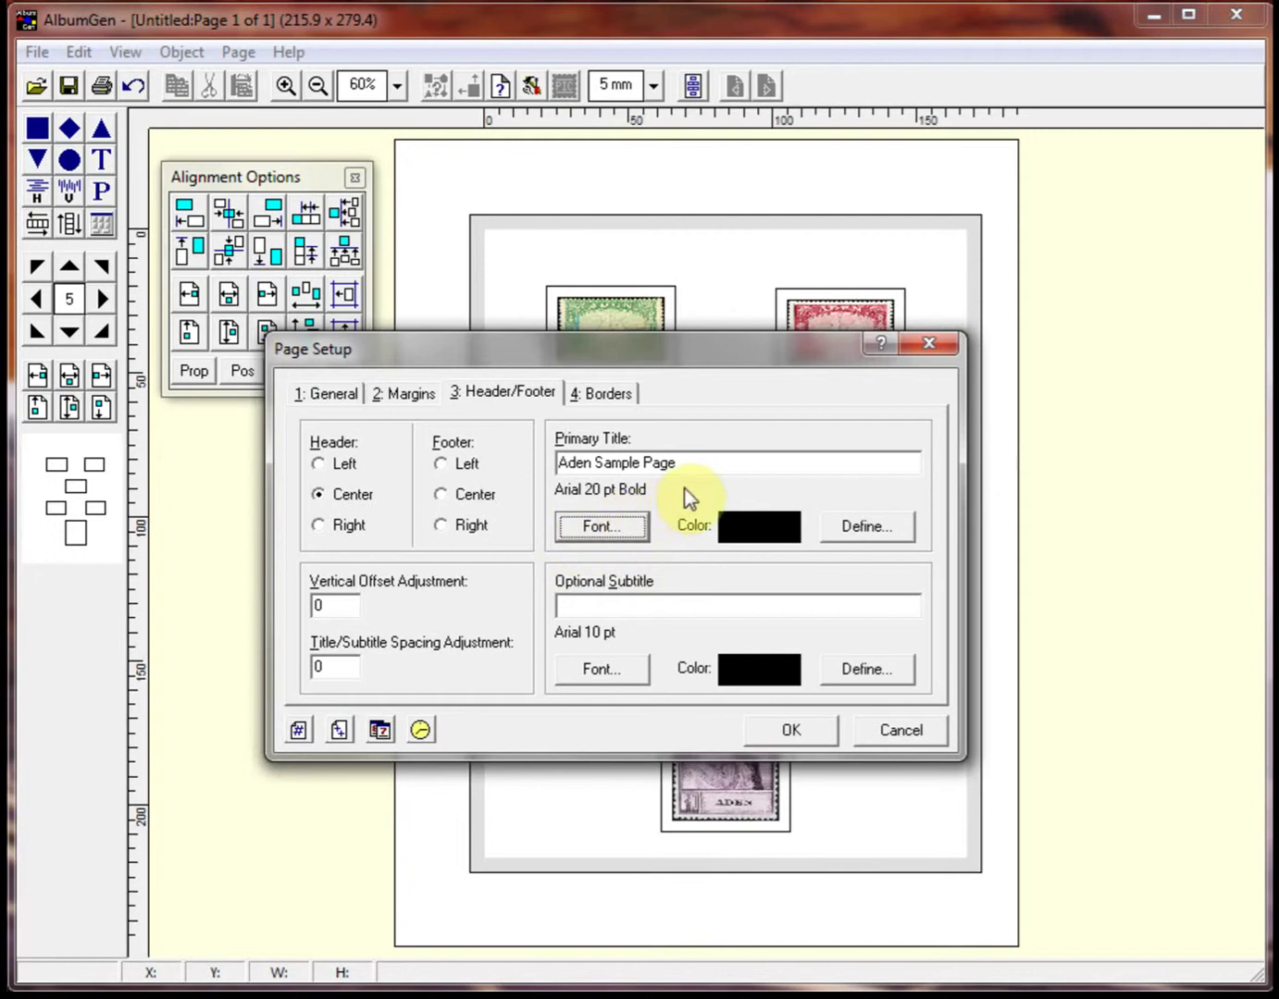
Right-align the footer with ~PAGES~ as its title and ~PAGE~ as its subtitle
{"action": "left_click", "coordinate": [441, 525]}
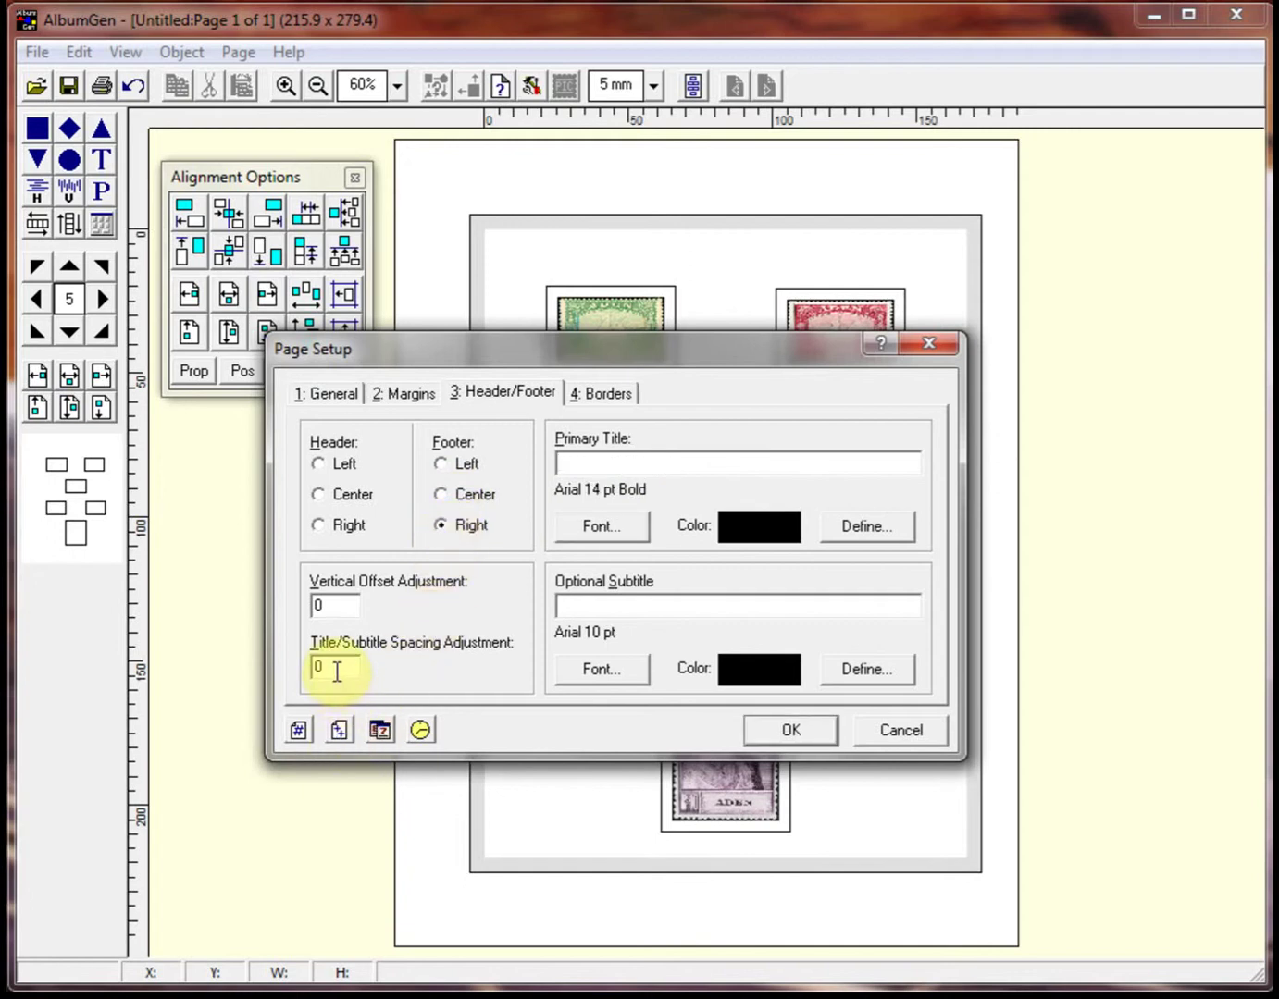
{"action": "left_click", "coordinate": [339, 732]}
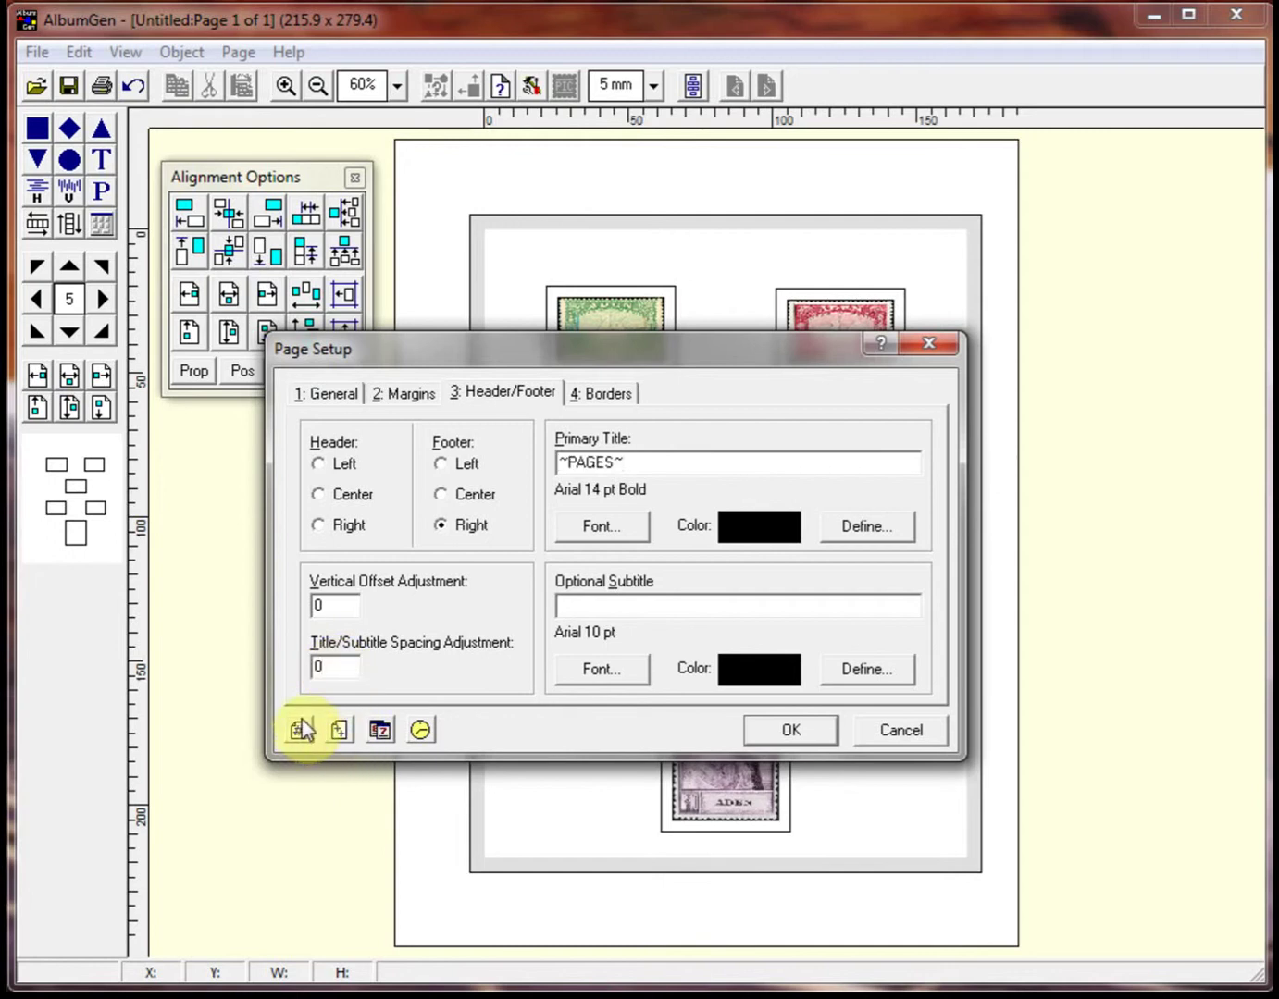
{"action": "double_click", "coordinate": [322, 668]}
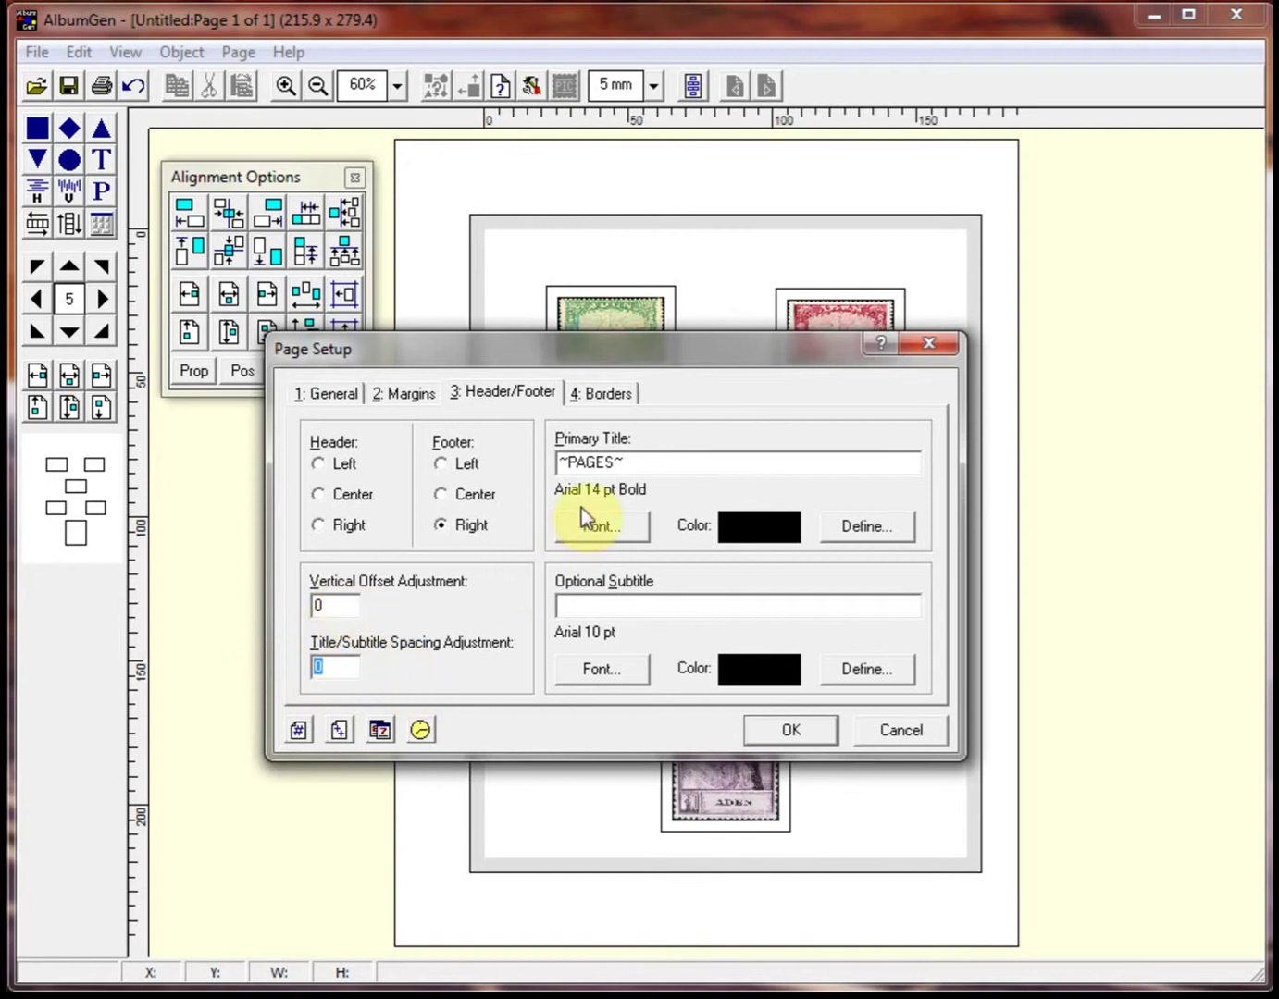
{"action": "left_click", "coordinate": [588, 606]}
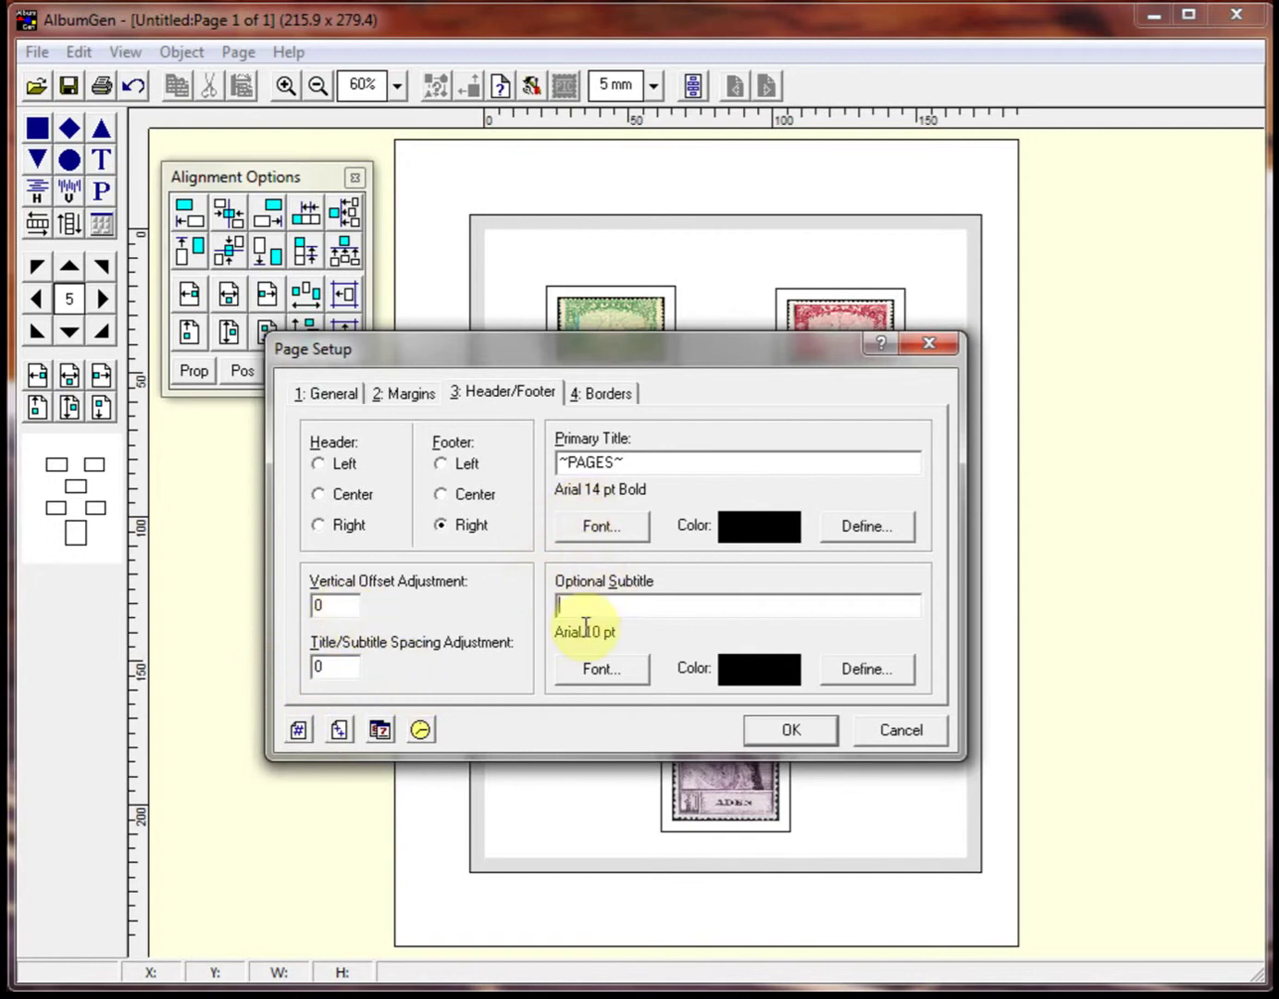
{"action": "left_click", "coordinate": [298, 732]}
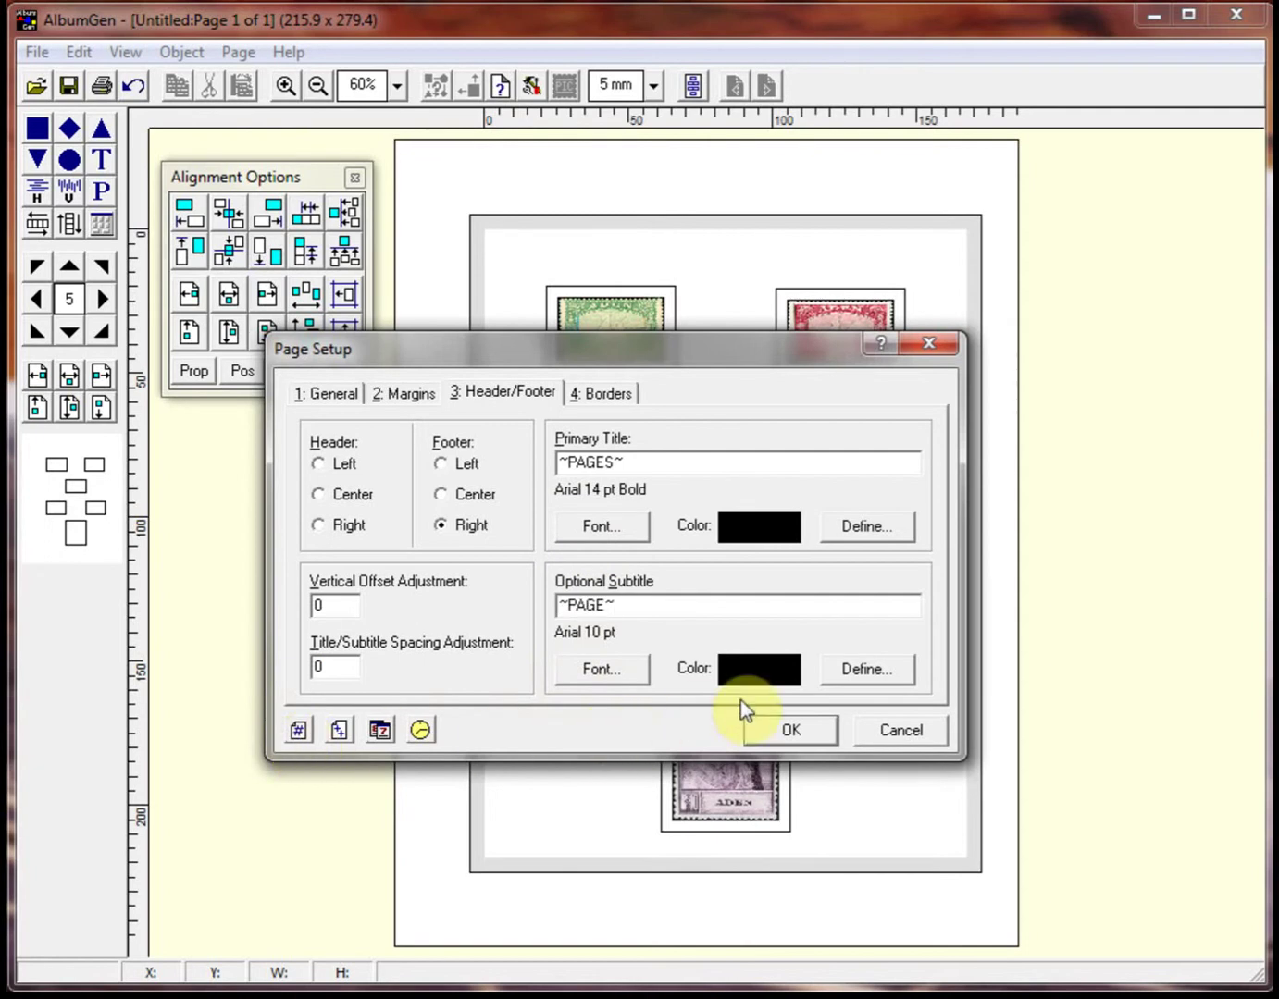
{"action": "left_click", "coordinate": [794, 731]}
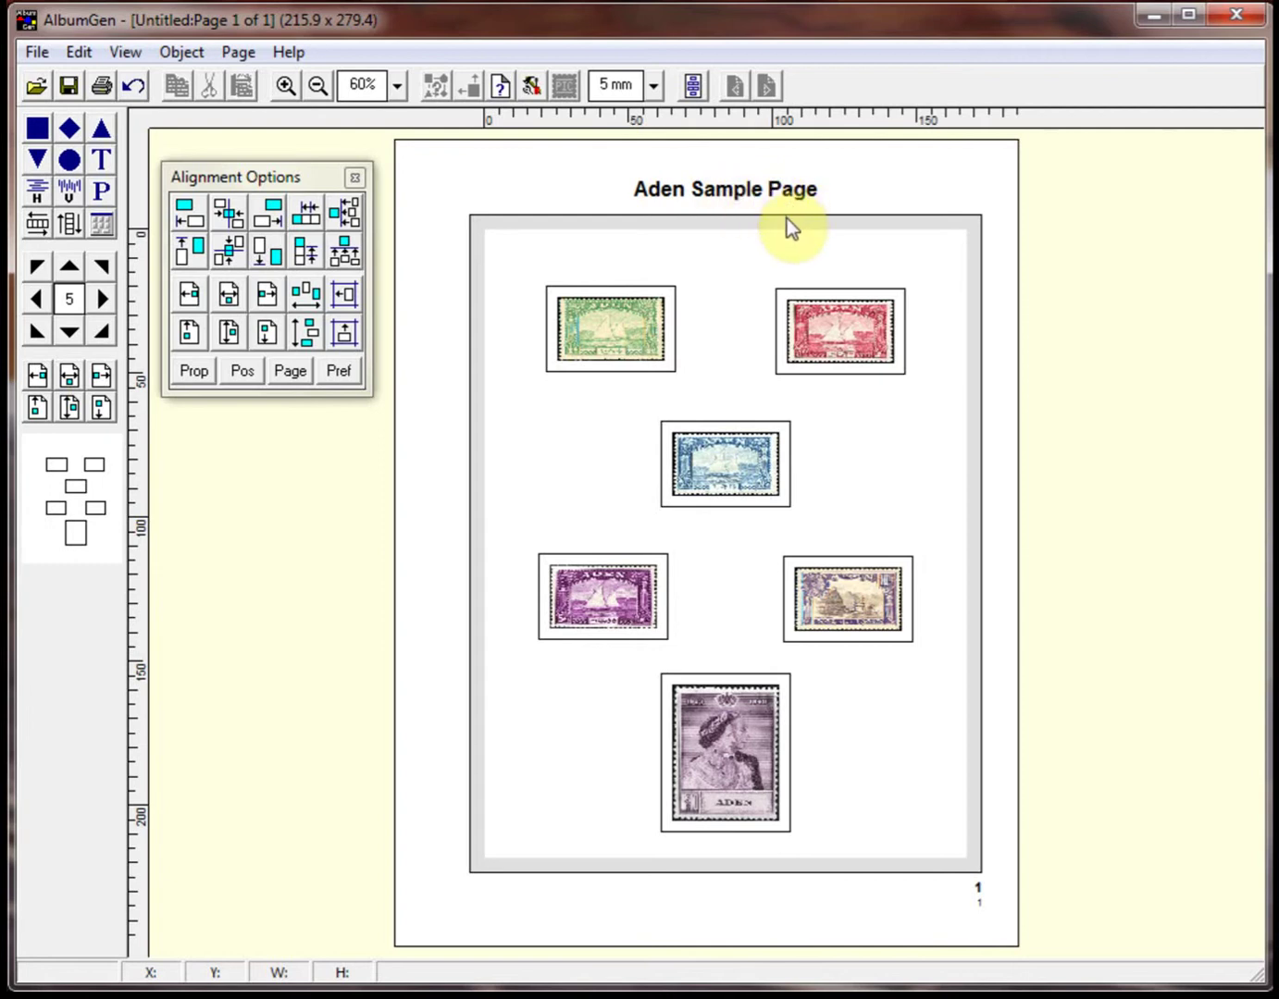
{"action": "left_click", "coordinate": [979, 893]}
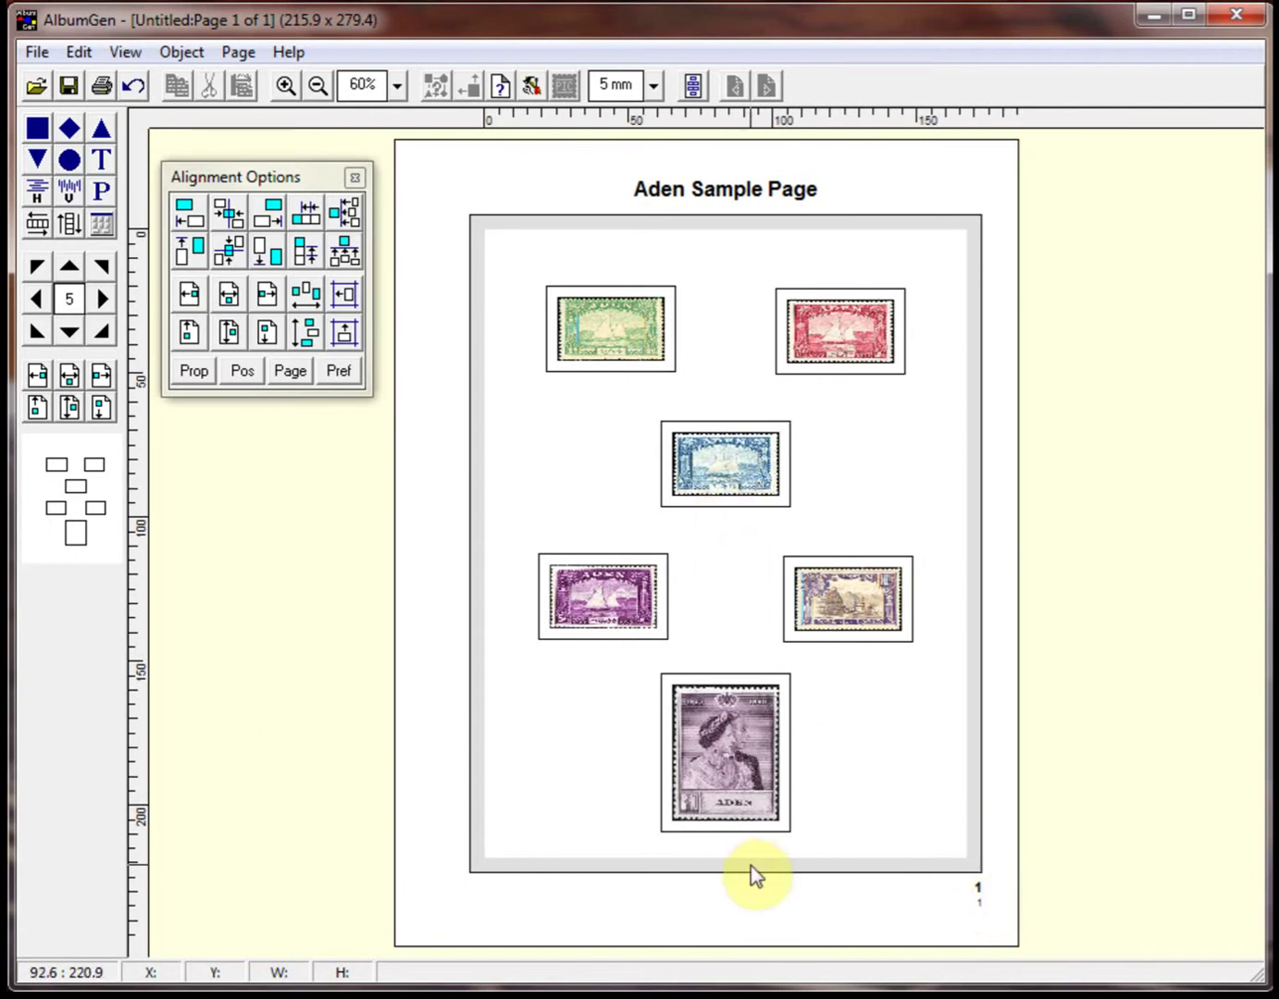
{"action": "right_click", "coordinate": [473, 168]}
Replace the right footer's ~PAGE~ subtitle code with '1950 Sets' in Page Setup
{"action": "left_click", "coordinate": [566, 181]}
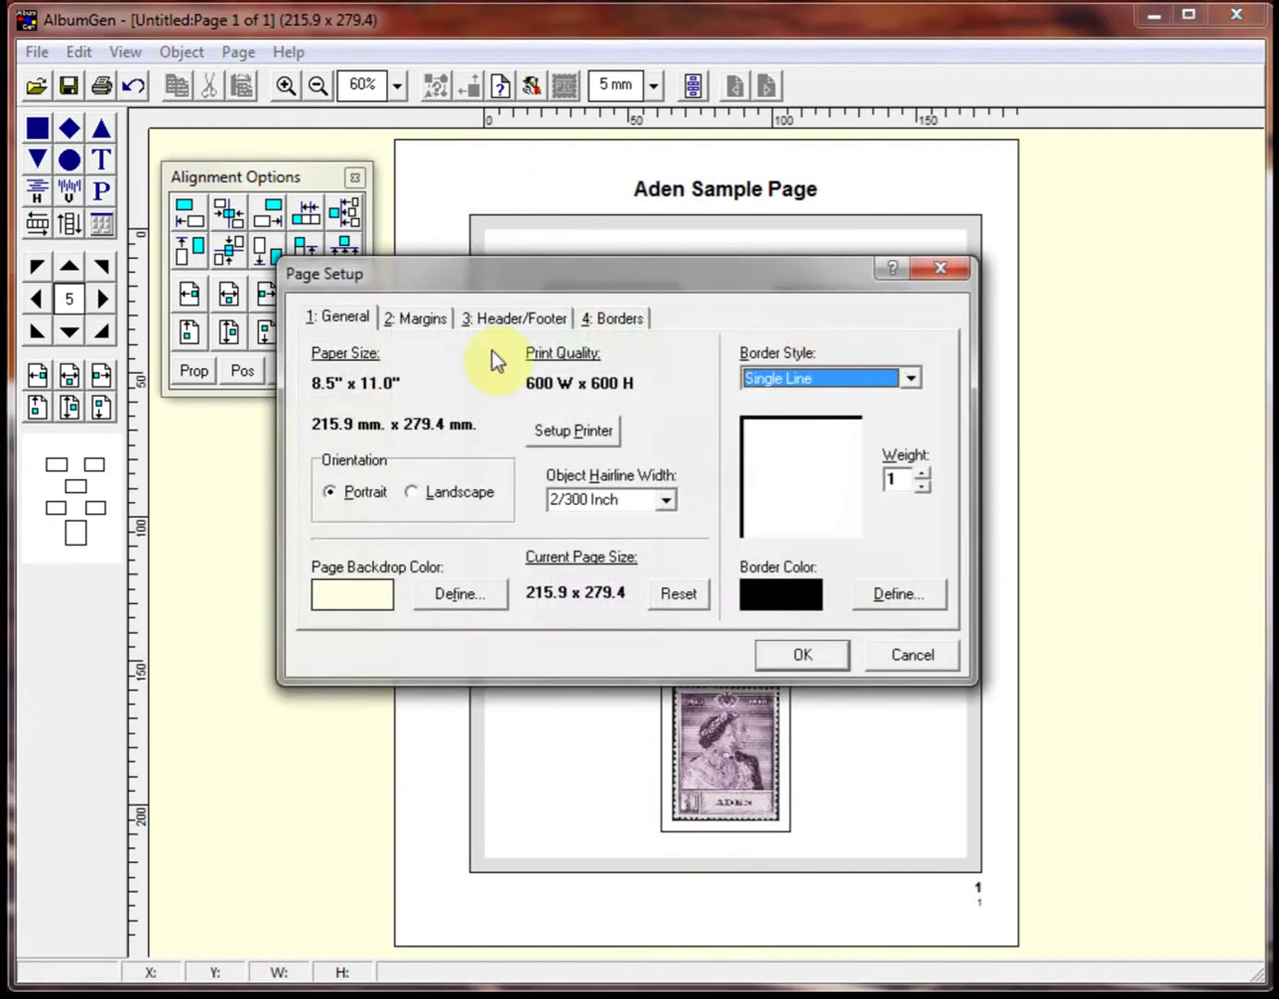
{"action": "left_click", "coordinate": [515, 322]}
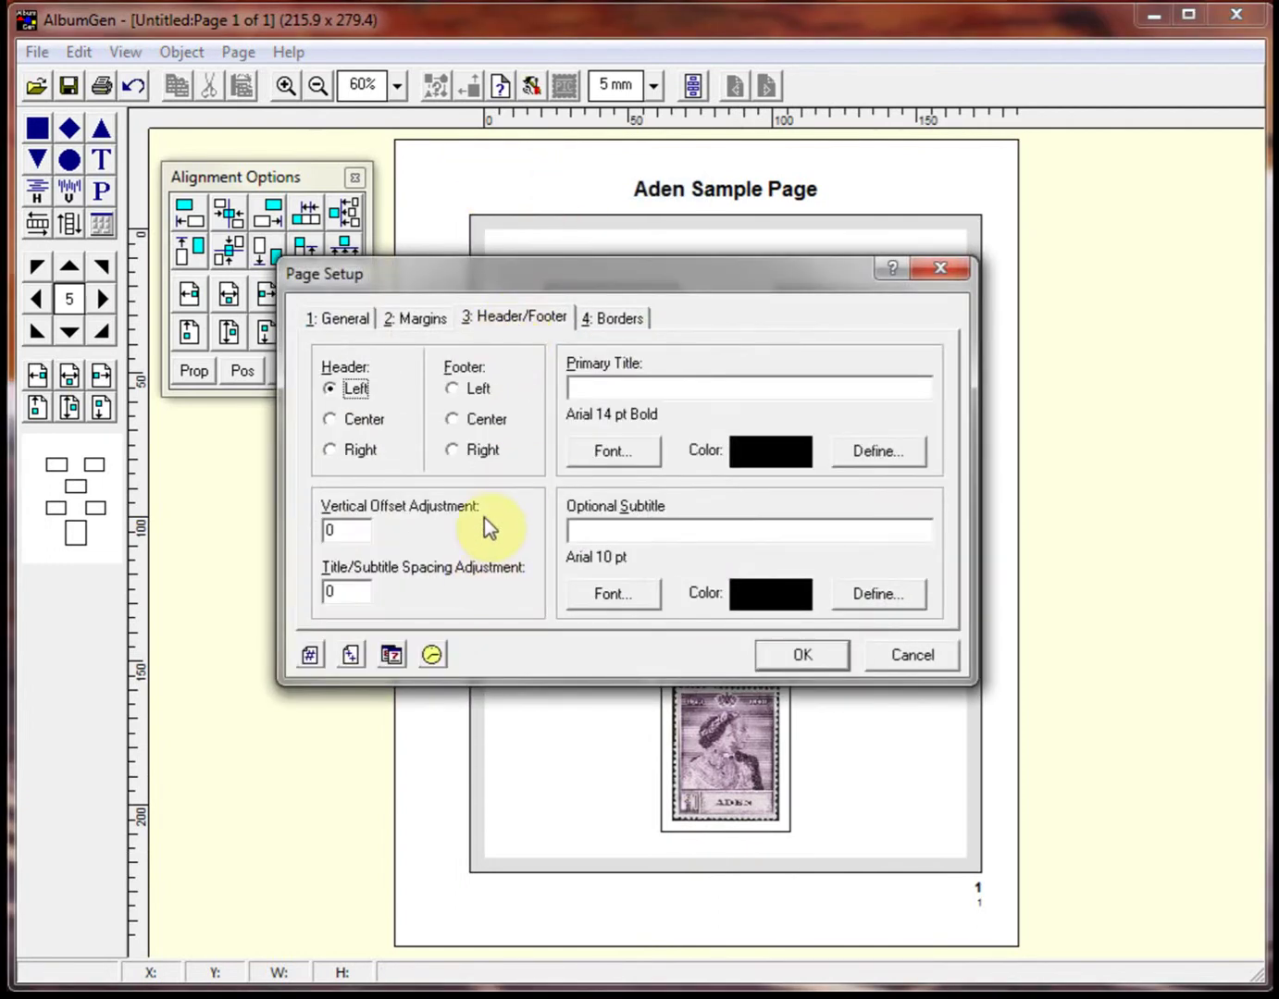
{"action": "left_click", "coordinate": [458, 450]}
{"action": "left_click_drag", "start_coordinate": [660, 532], "coordinate": [499, 516]}
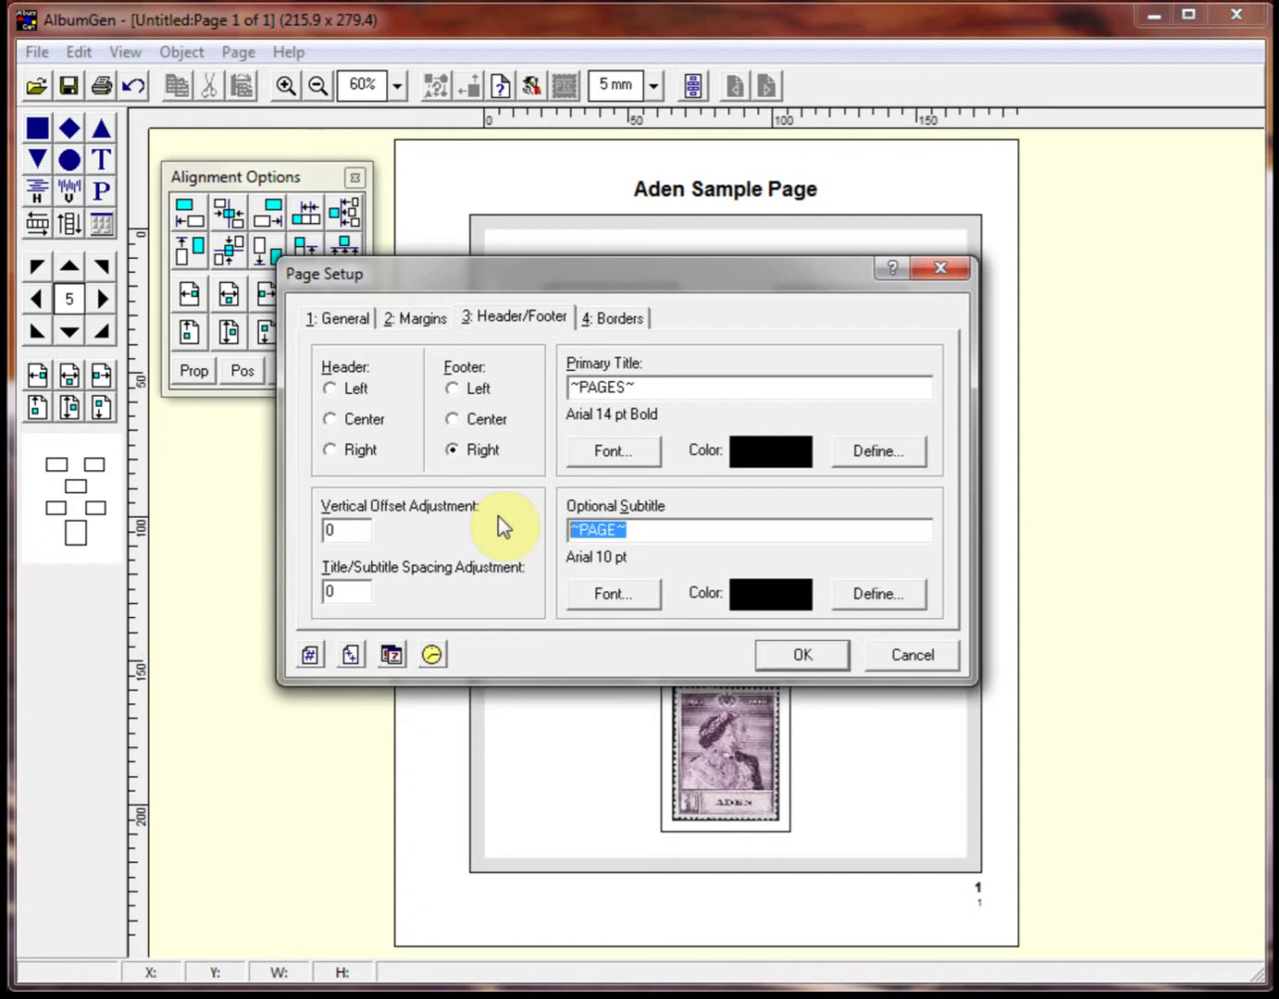
{"action": "type", "text": "1950 Sets"}
{"action": "left_click", "coordinate": [803, 654]}
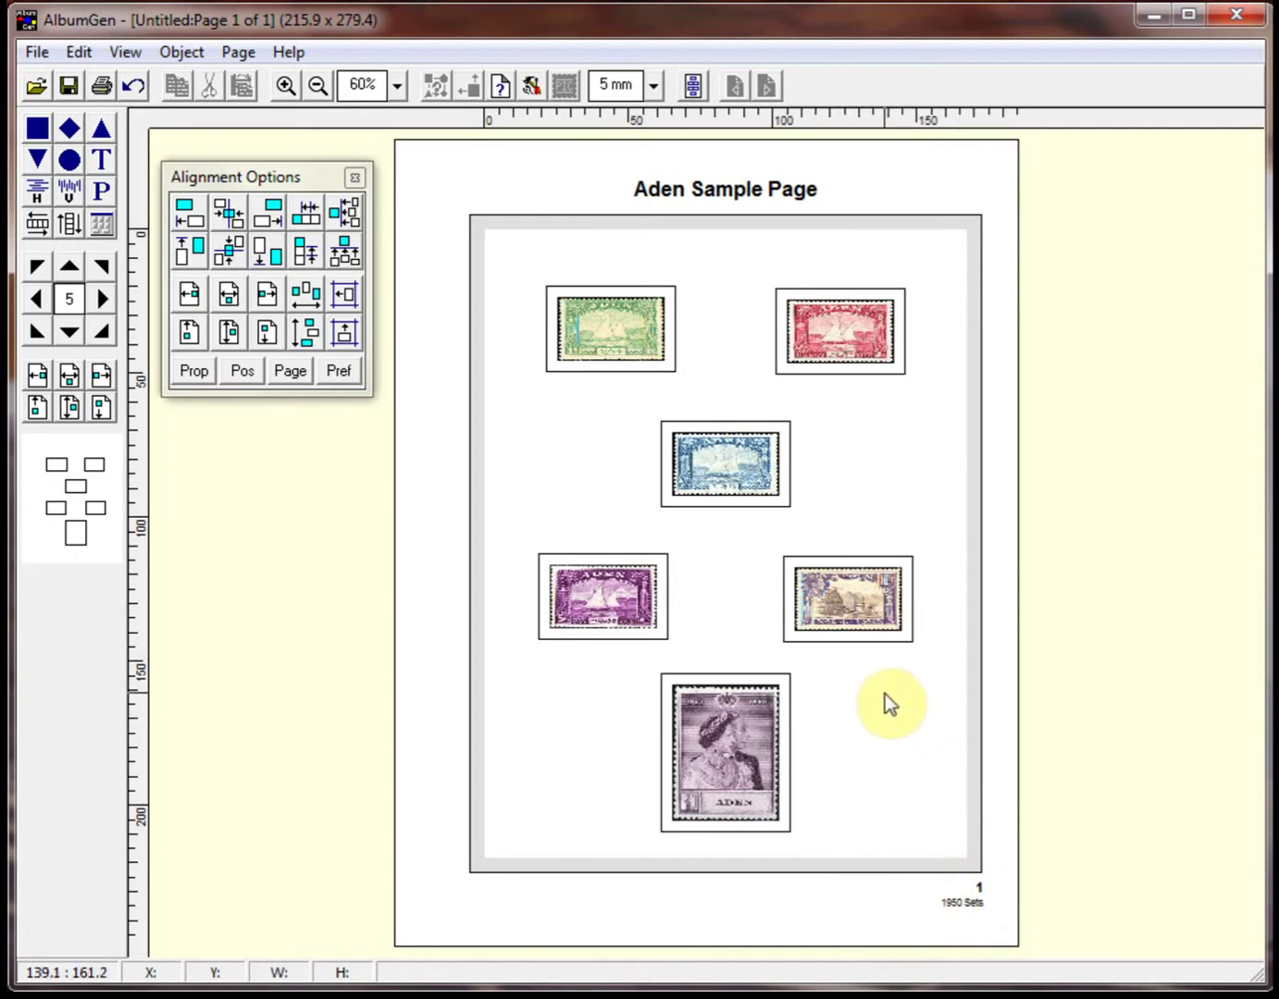
{"action": "left_click", "coordinate": [479, 229]}
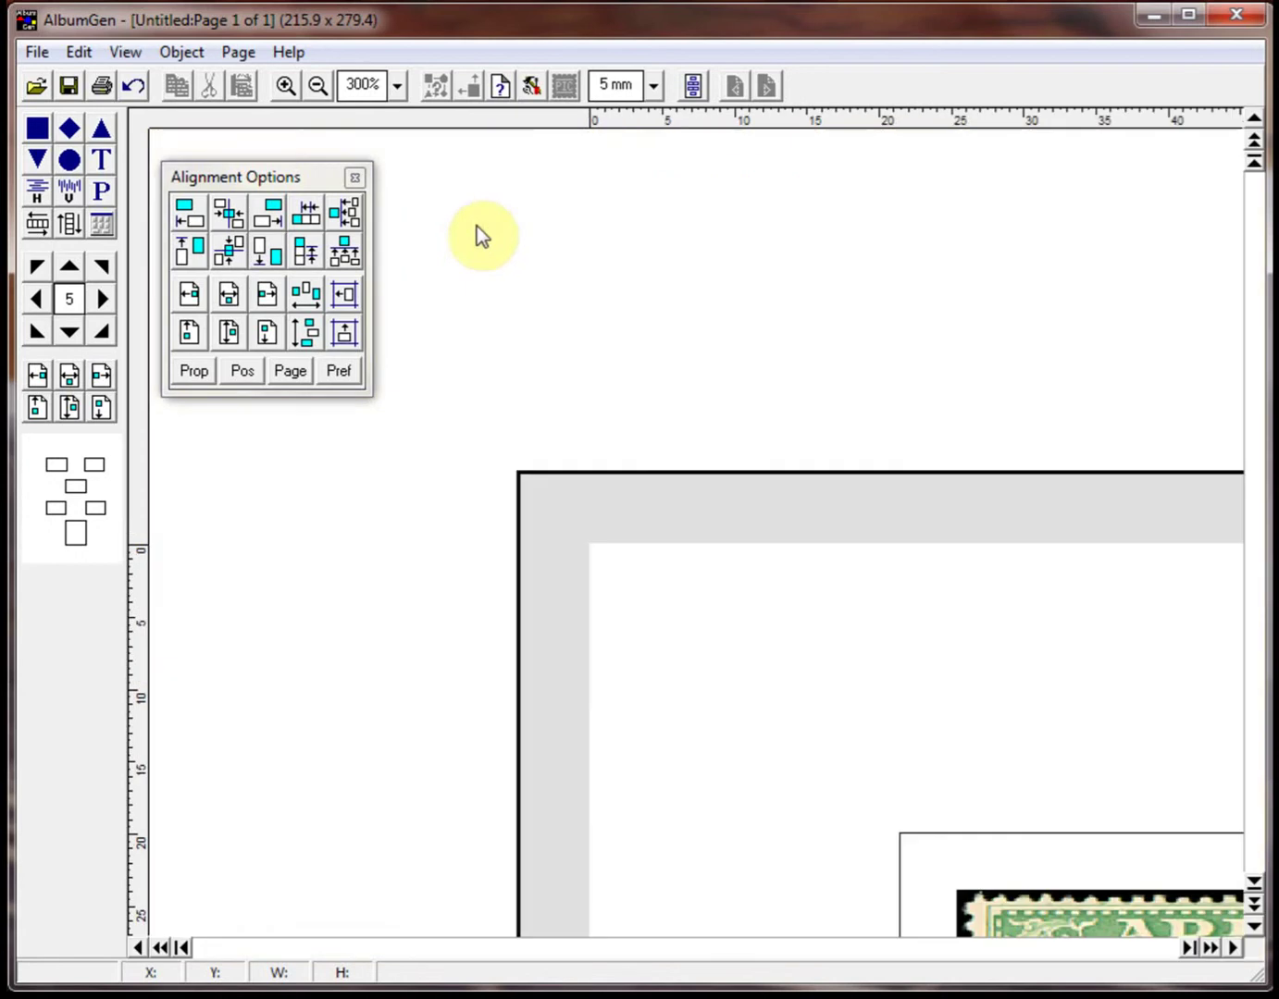
{"action": "right_click", "coordinate": [532, 496]}
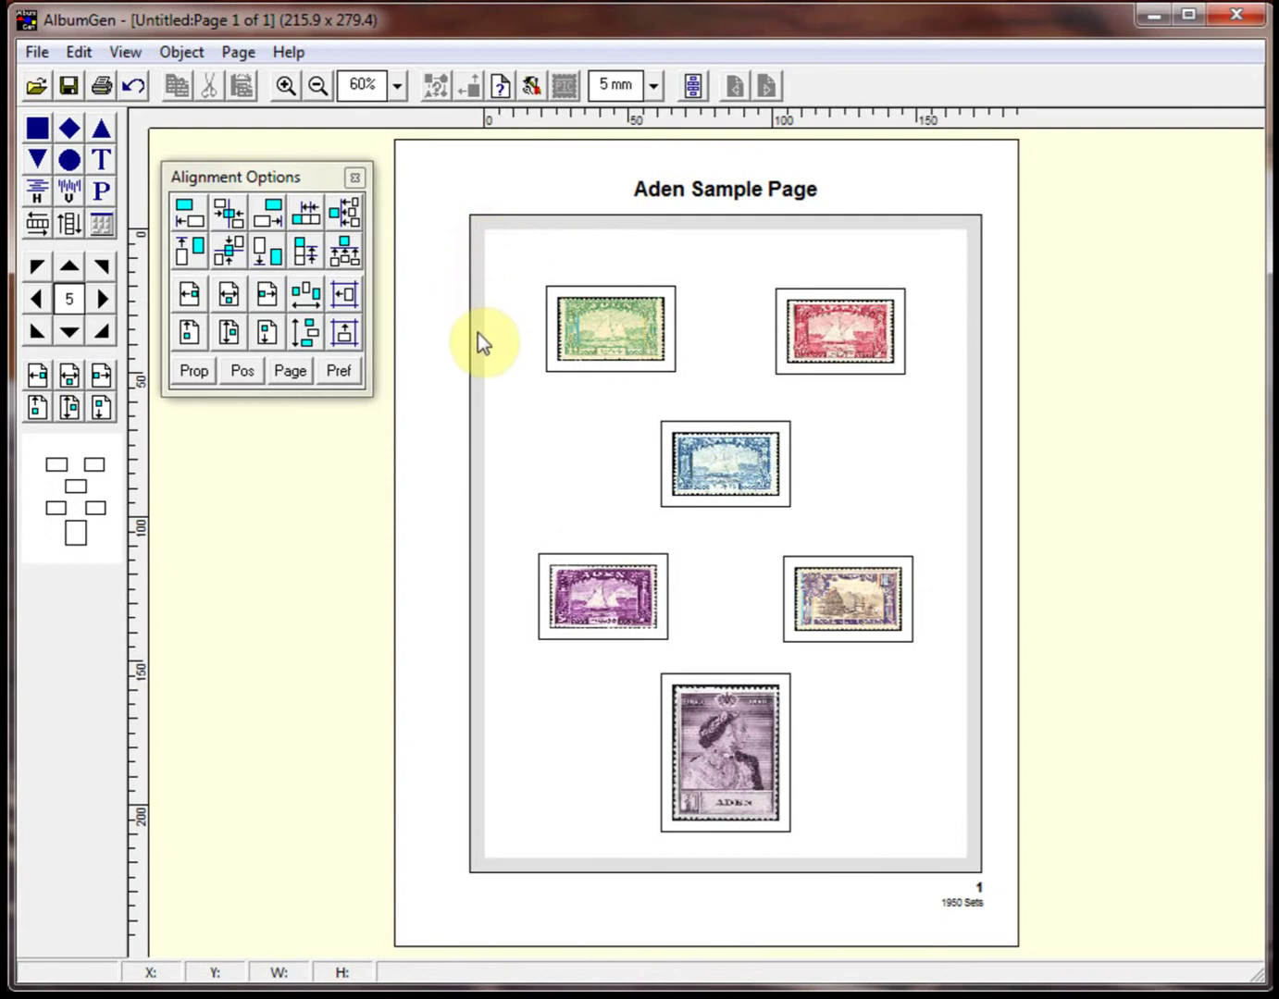
{"action": "left_click", "coordinate": [629, 324]}
{"action": "left_click_drag", "start_coordinate": [629, 323], "coordinate": [498, 331]}
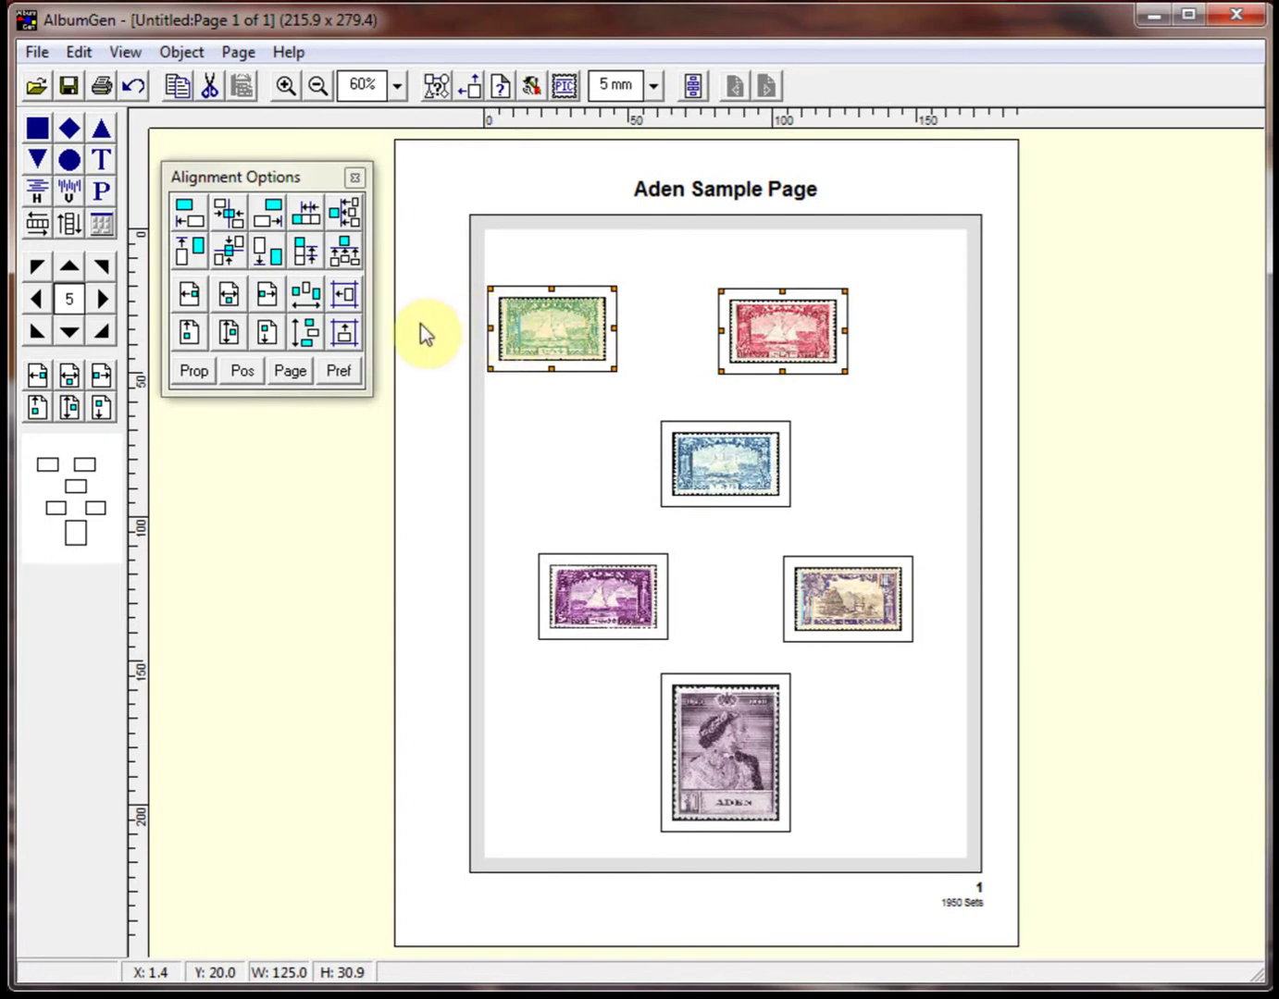
{"action": "left_click", "coordinate": [230, 295]}
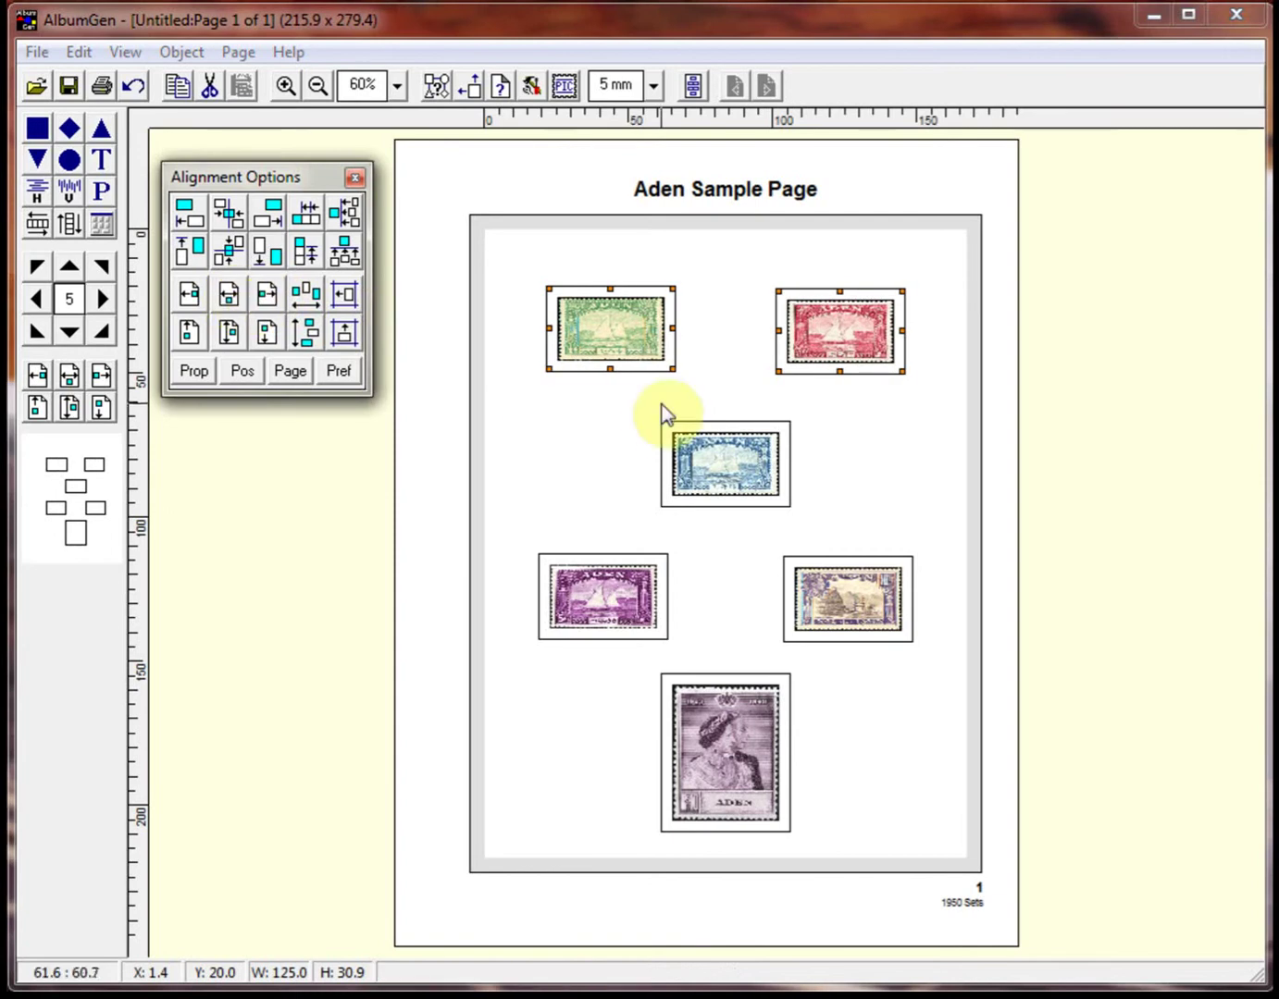
{"action": "left_click", "coordinate": [638, 407]}
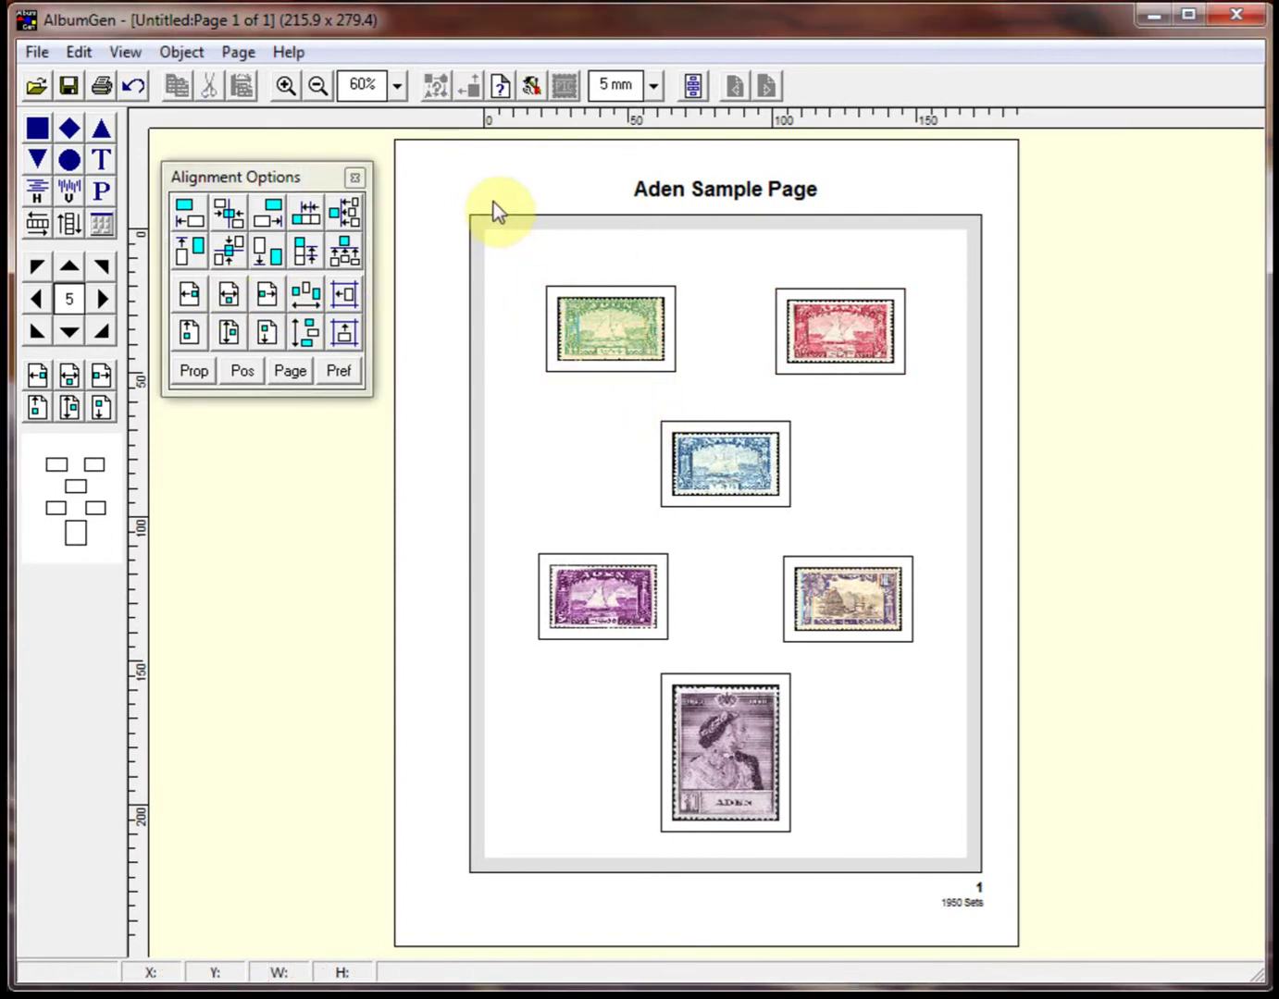
Set the General page border style to Corner Style 9, replacing the single line
{"action": "right_click", "coordinate": [450, 165]}
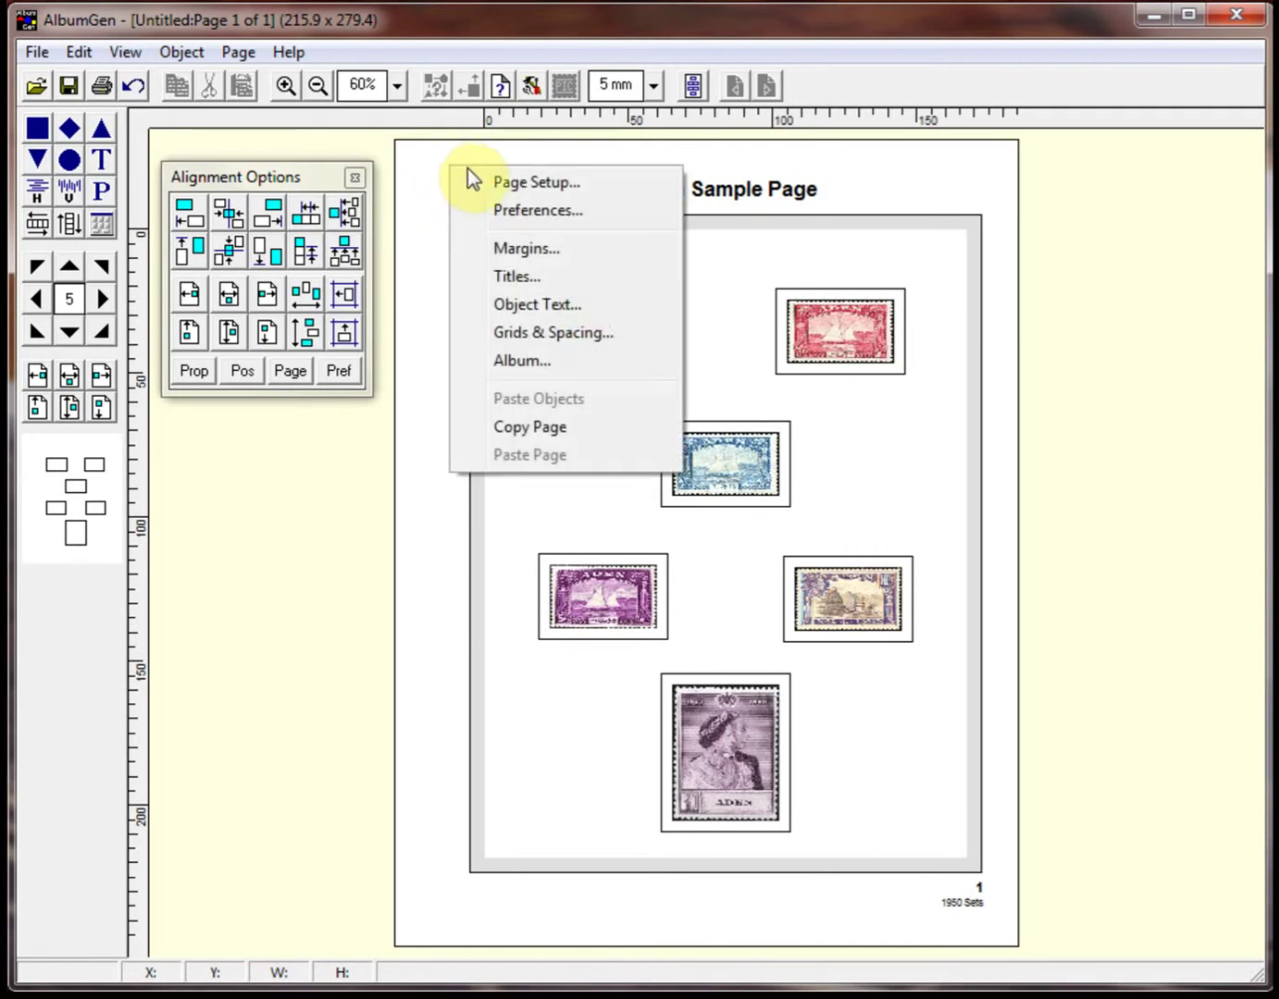
{"action": "left_click", "coordinate": [532, 185]}
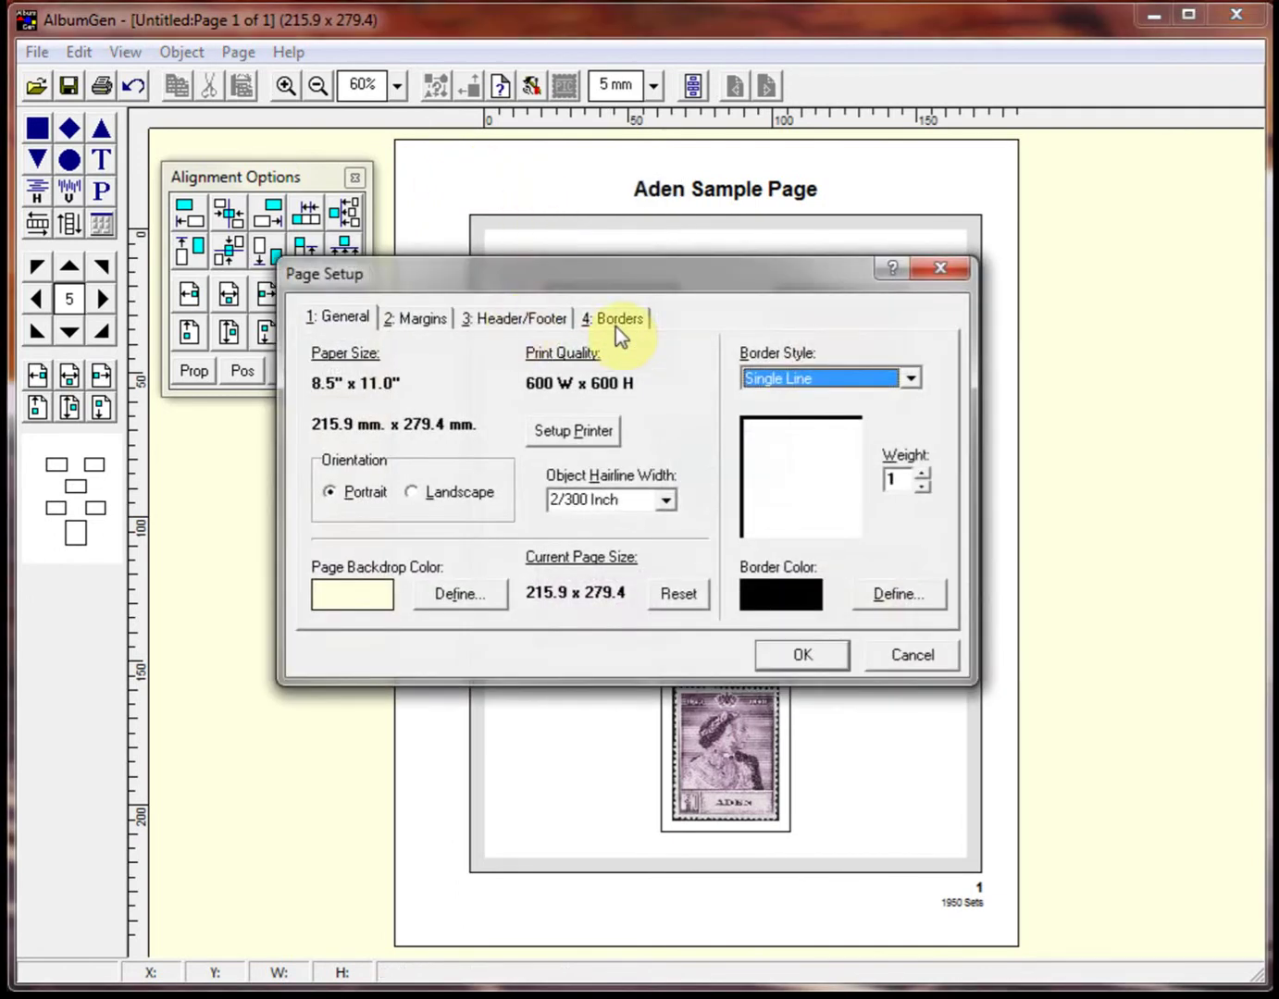
{"action": "left_click", "coordinate": [629, 322]}
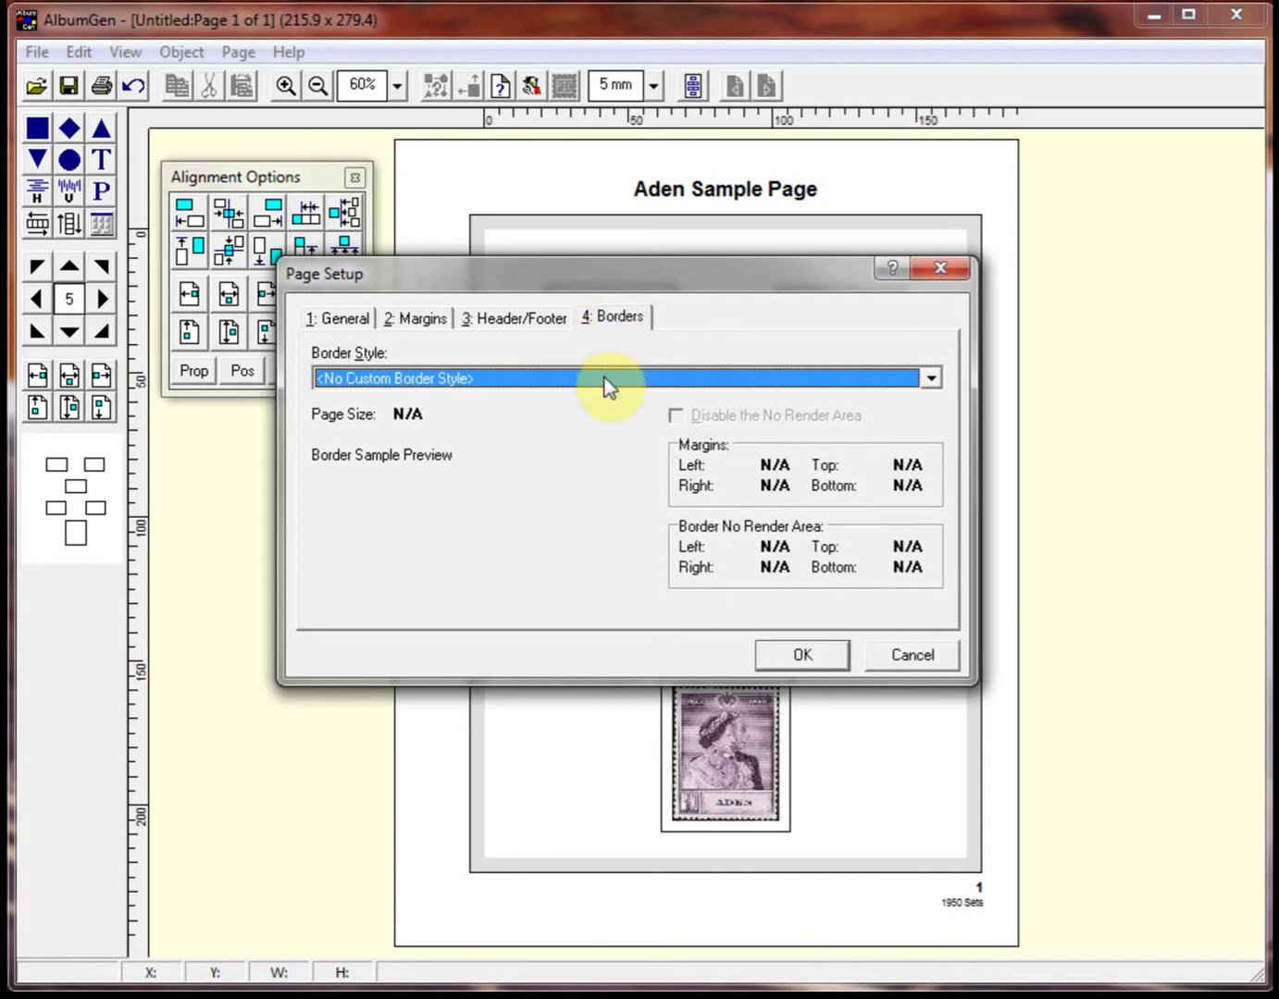
{"action": "left_click", "coordinate": [532, 324]}
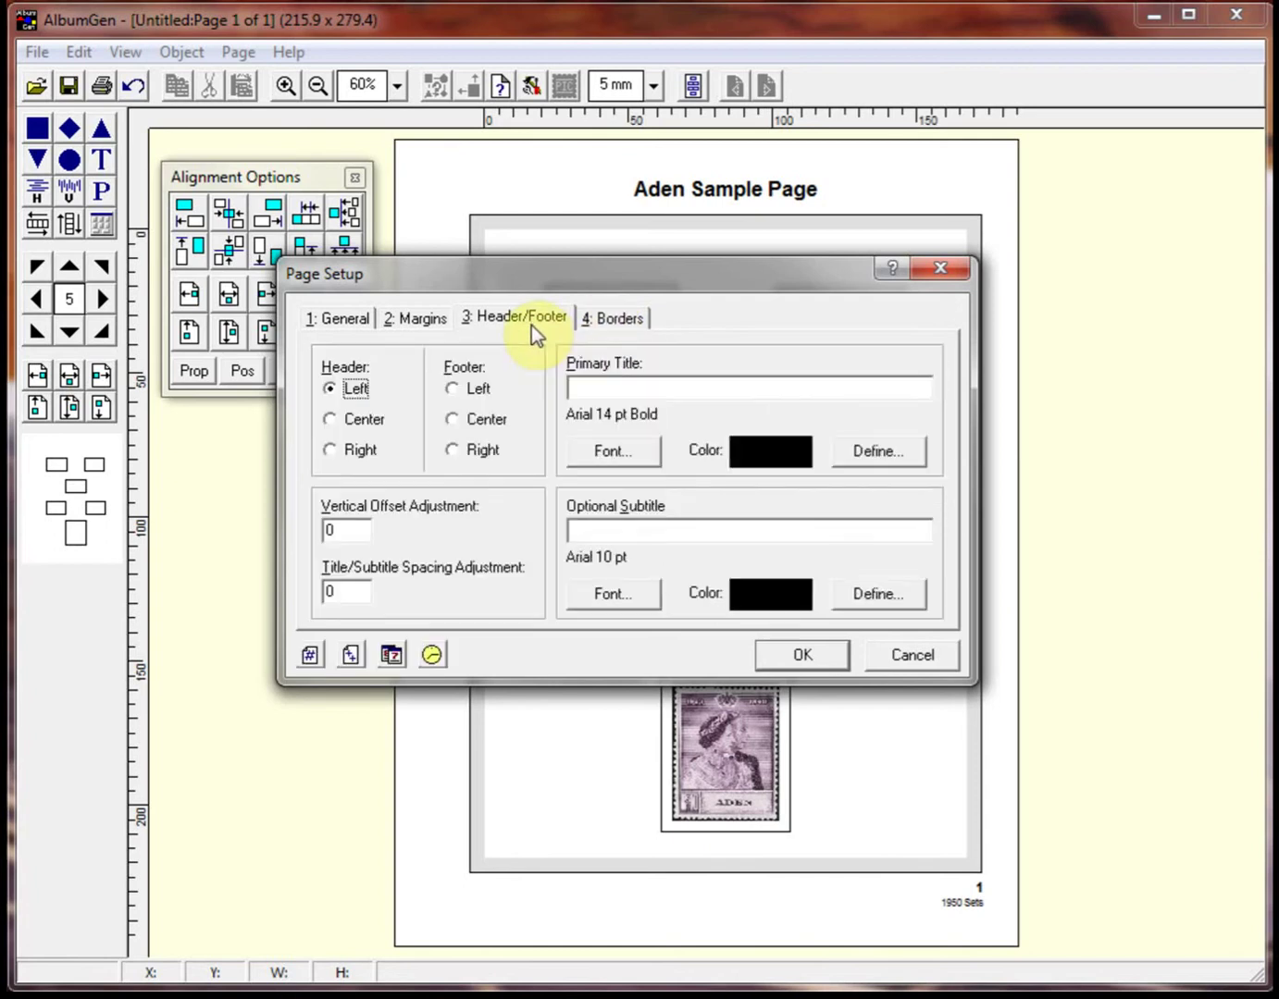
{"action": "left_click", "coordinate": [368, 321]}
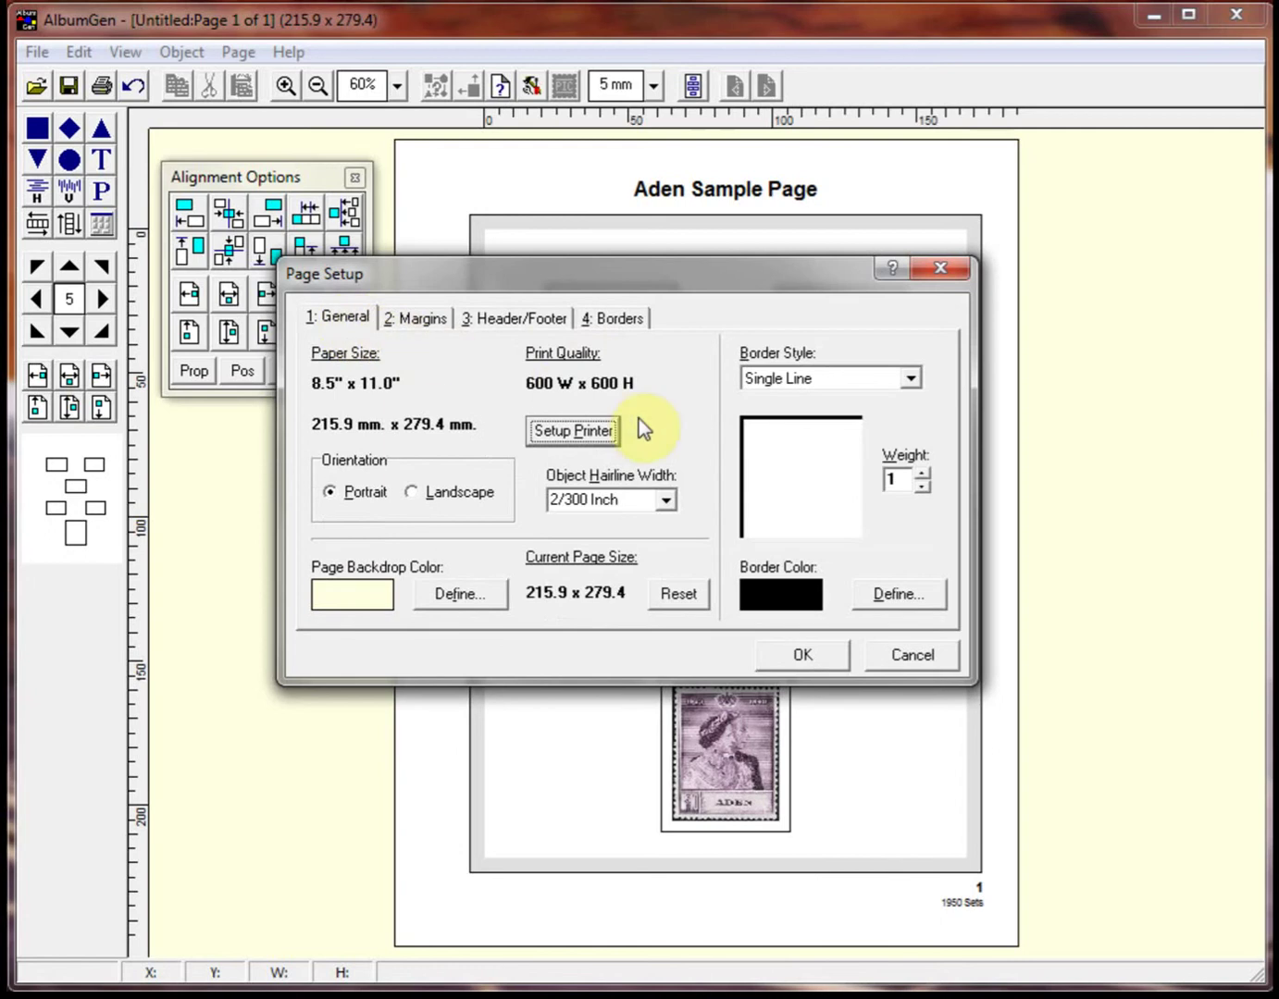
{"action": "left_click", "coordinate": [910, 377]}
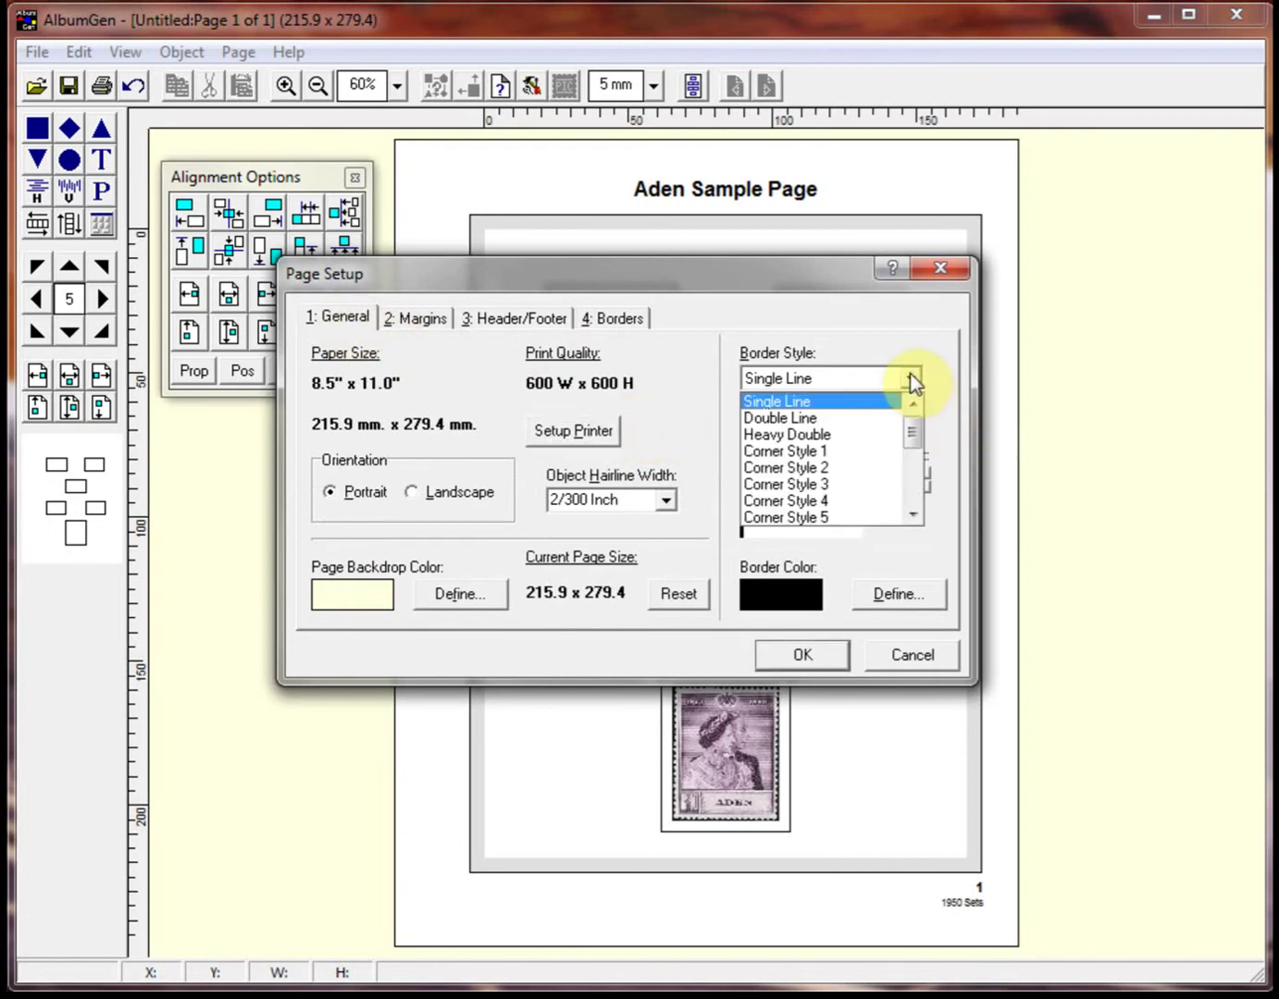
{"action": "left_click", "coordinate": [831, 418]}
{"action": "key", "text": "Down"}
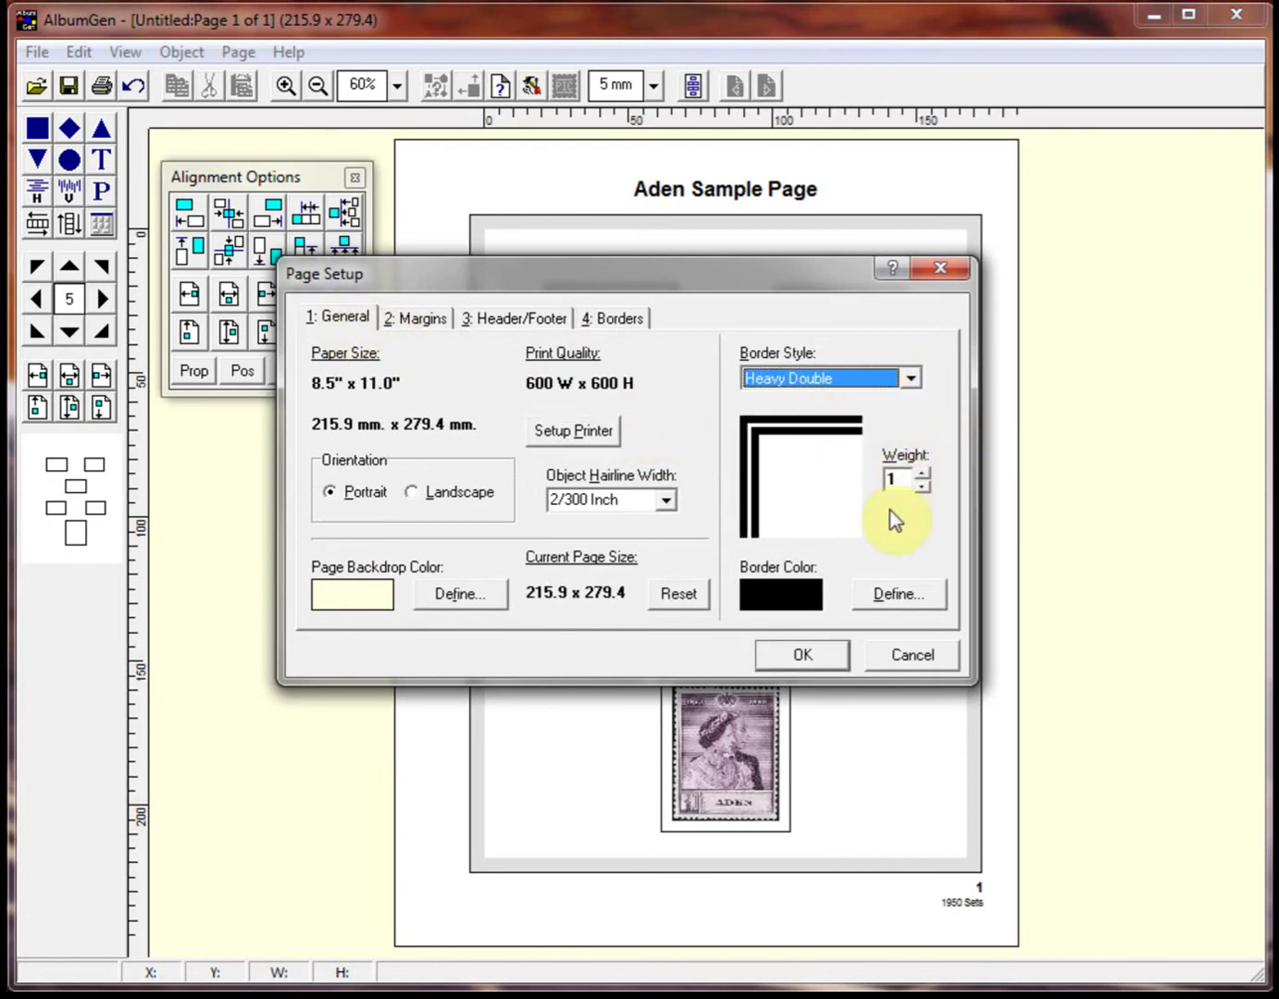
{"action": "key", "text": "Down"}
{"action": "key", "text": "Down"}
{"action": "key", "text": "Down"}
{"action": "key", "text": "Down"}
{"action": "key", "text": "Down"}
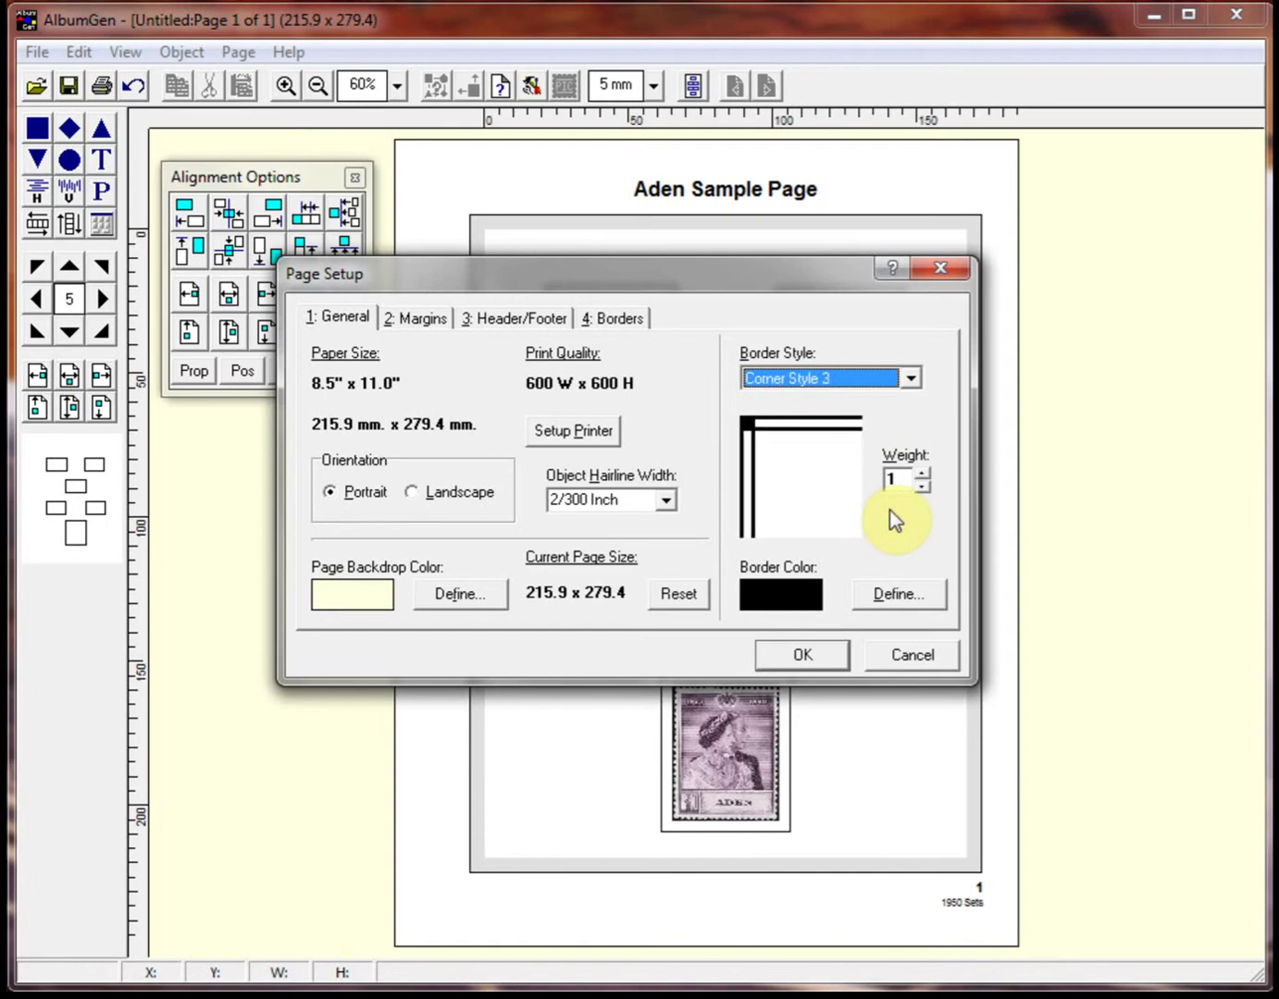
{"action": "key", "text": "Down"}
{"action": "key", "text": "Down"}
{"action": "key", "text": "Down"}
{"action": "key", "text": "Down"}
{"action": "key", "text": "Down"}
{"action": "key", "text": "Down"}
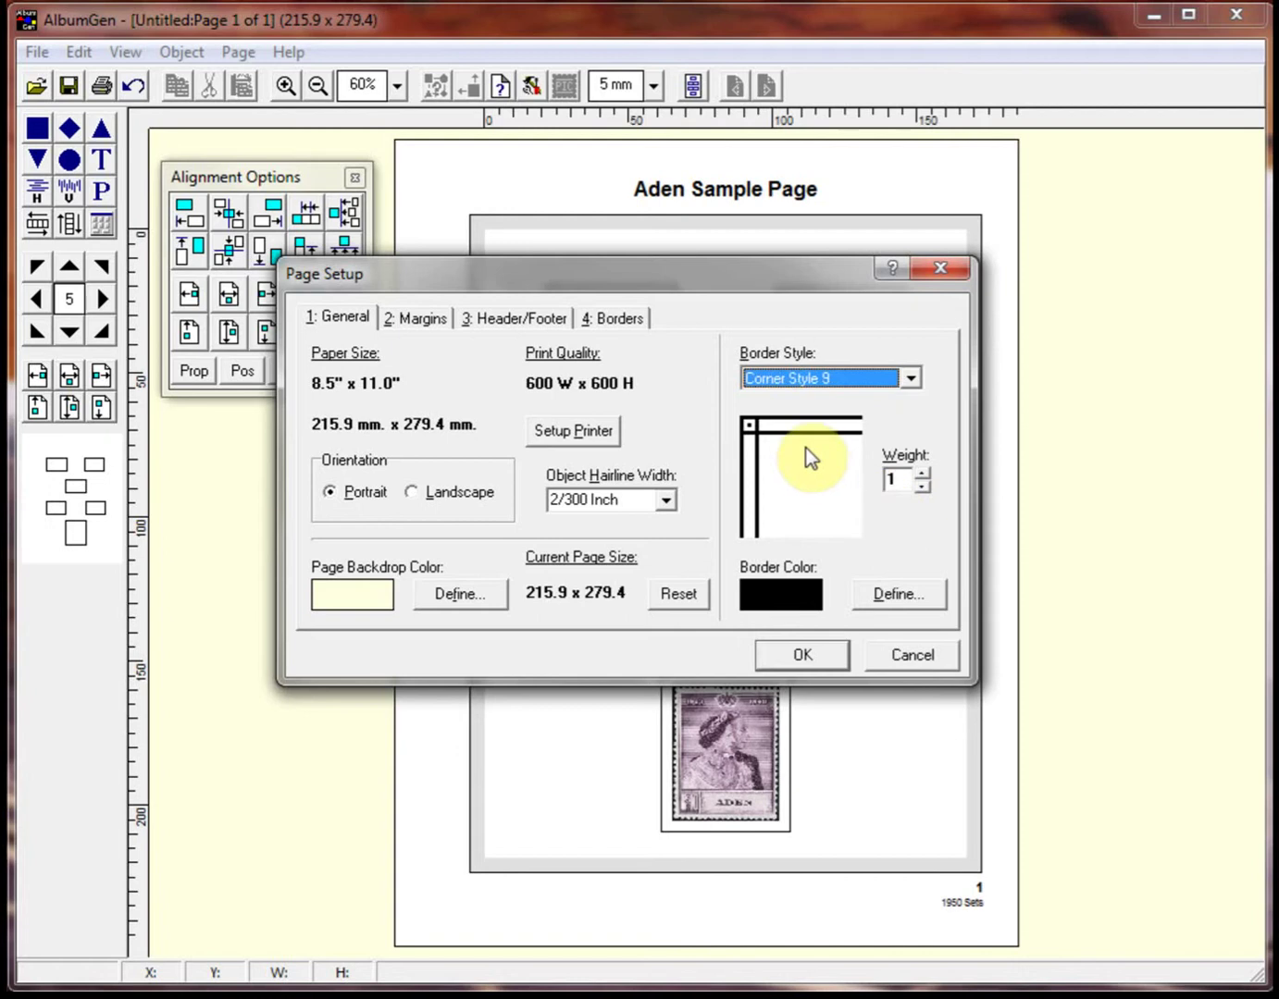
{"action": "left_click", "coordinate": [807, 658]}
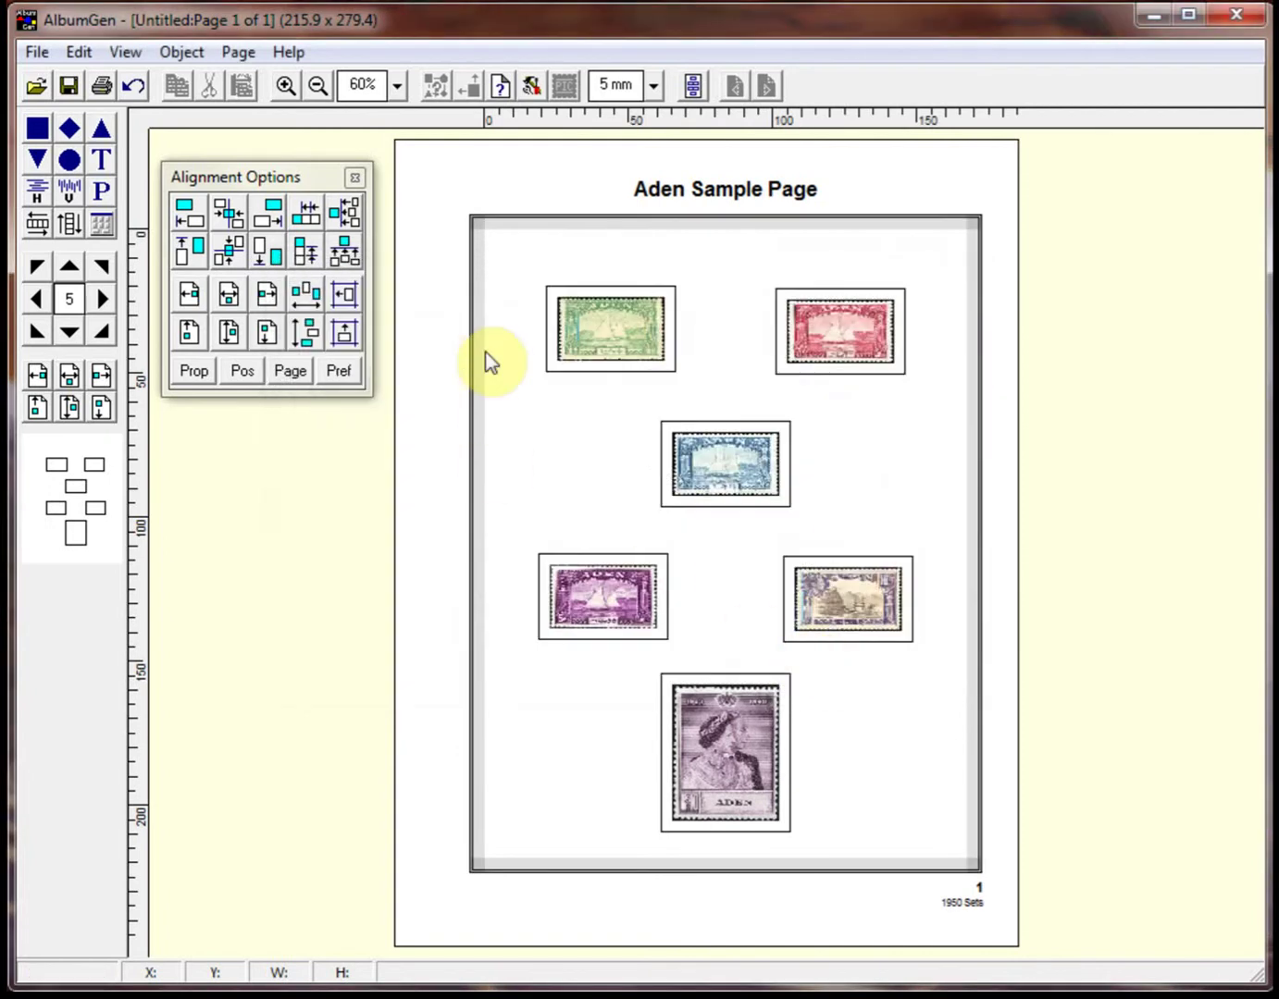
Zoom in to check the Corner Style 9 border corner, then reopen Page Setup
{"action": "scroll", "coordinate": [477, 251], "scroll_direction": "up", "scroll_amount": 3}
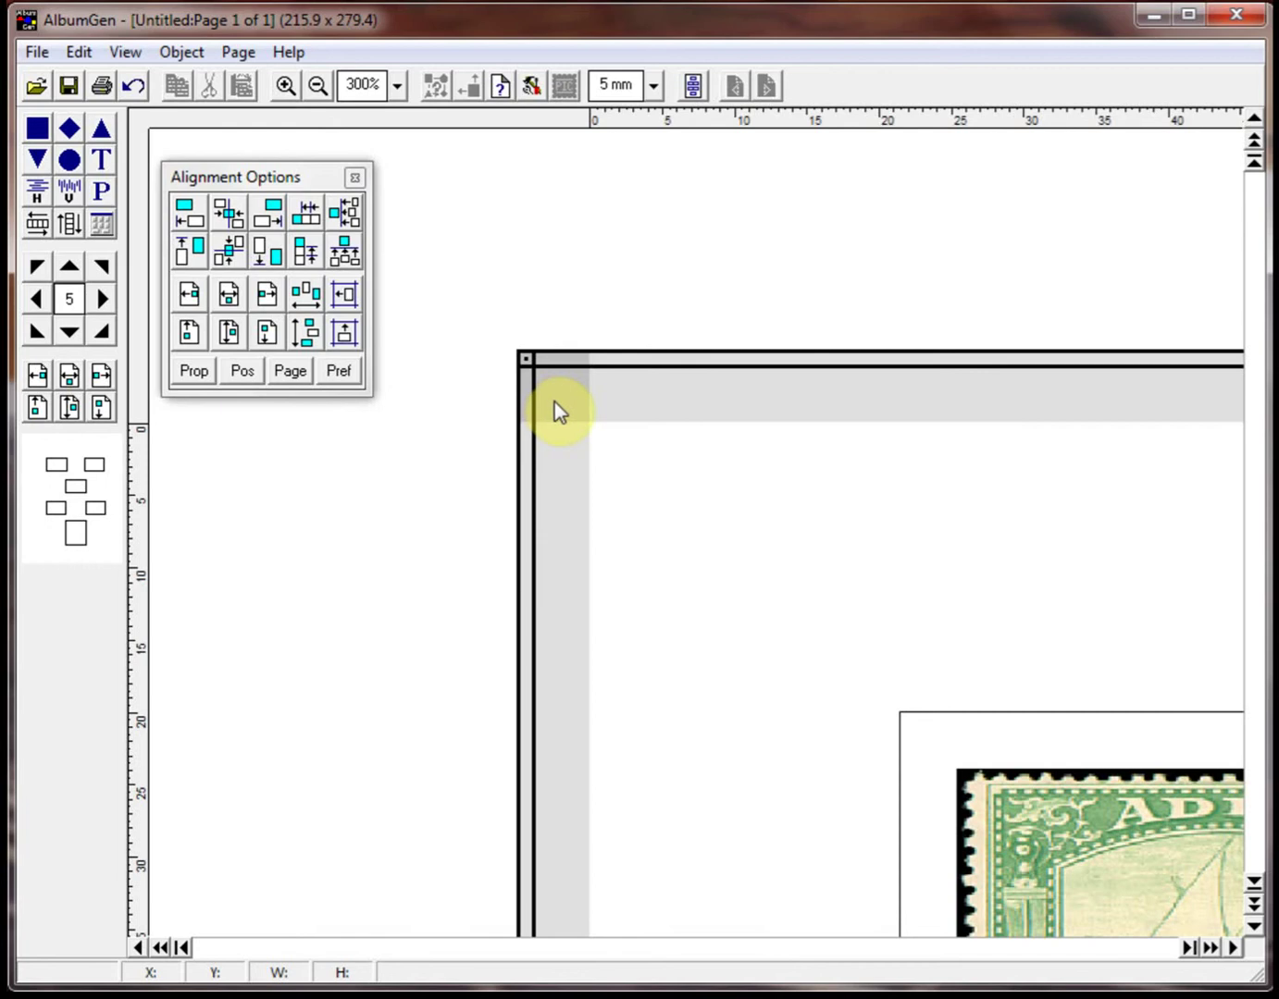
{"action": "scroll", "coordinate": [554, 402], "scroll_direction": "down", "scroll_amount": 3}
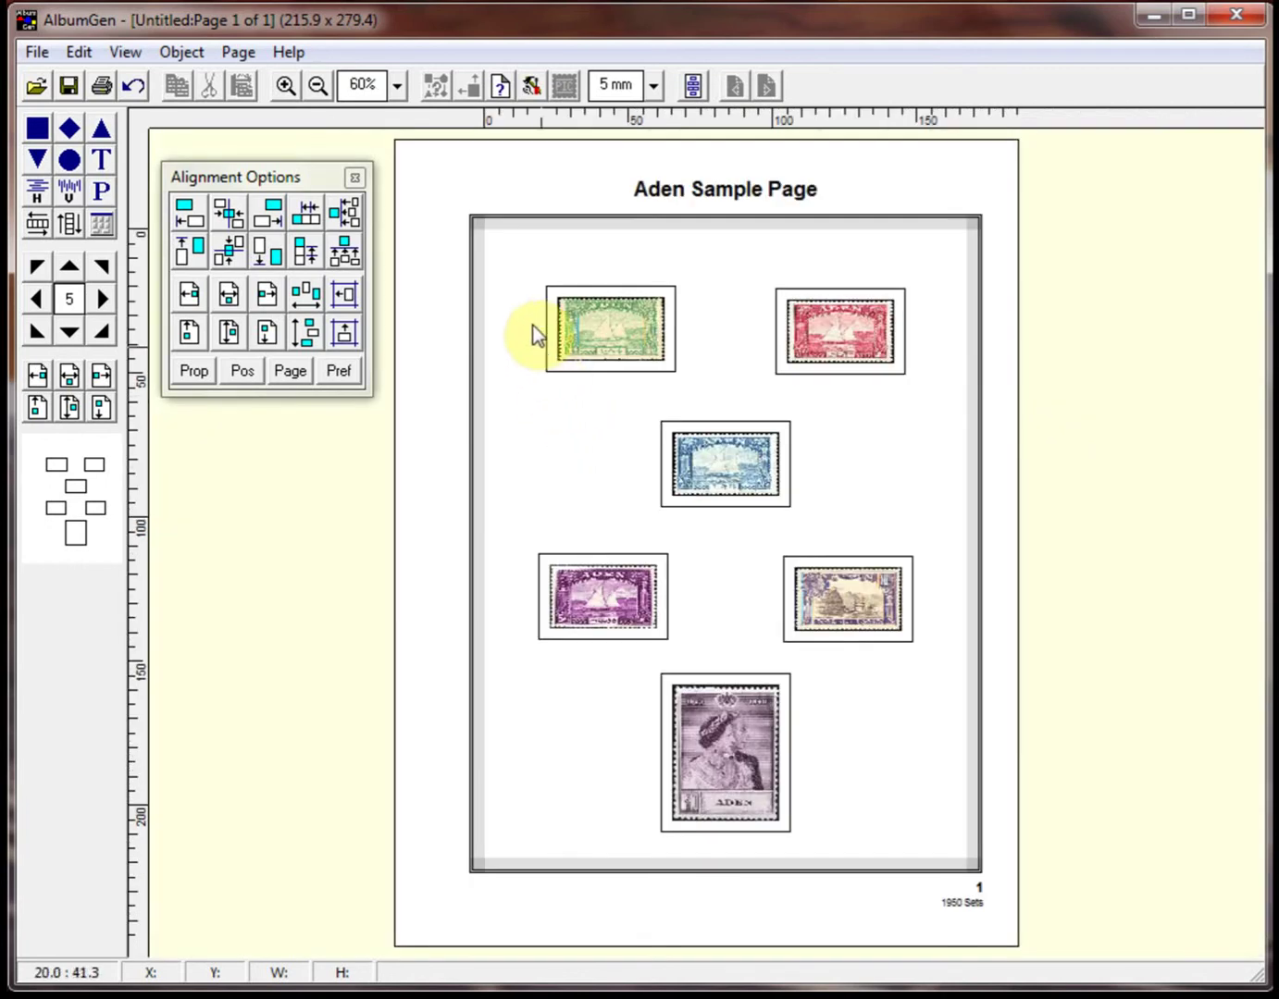
{"action": "right_click", "coordinate": [497, 176]}
{"action": "left_click", "coordinate": [584, 193]}
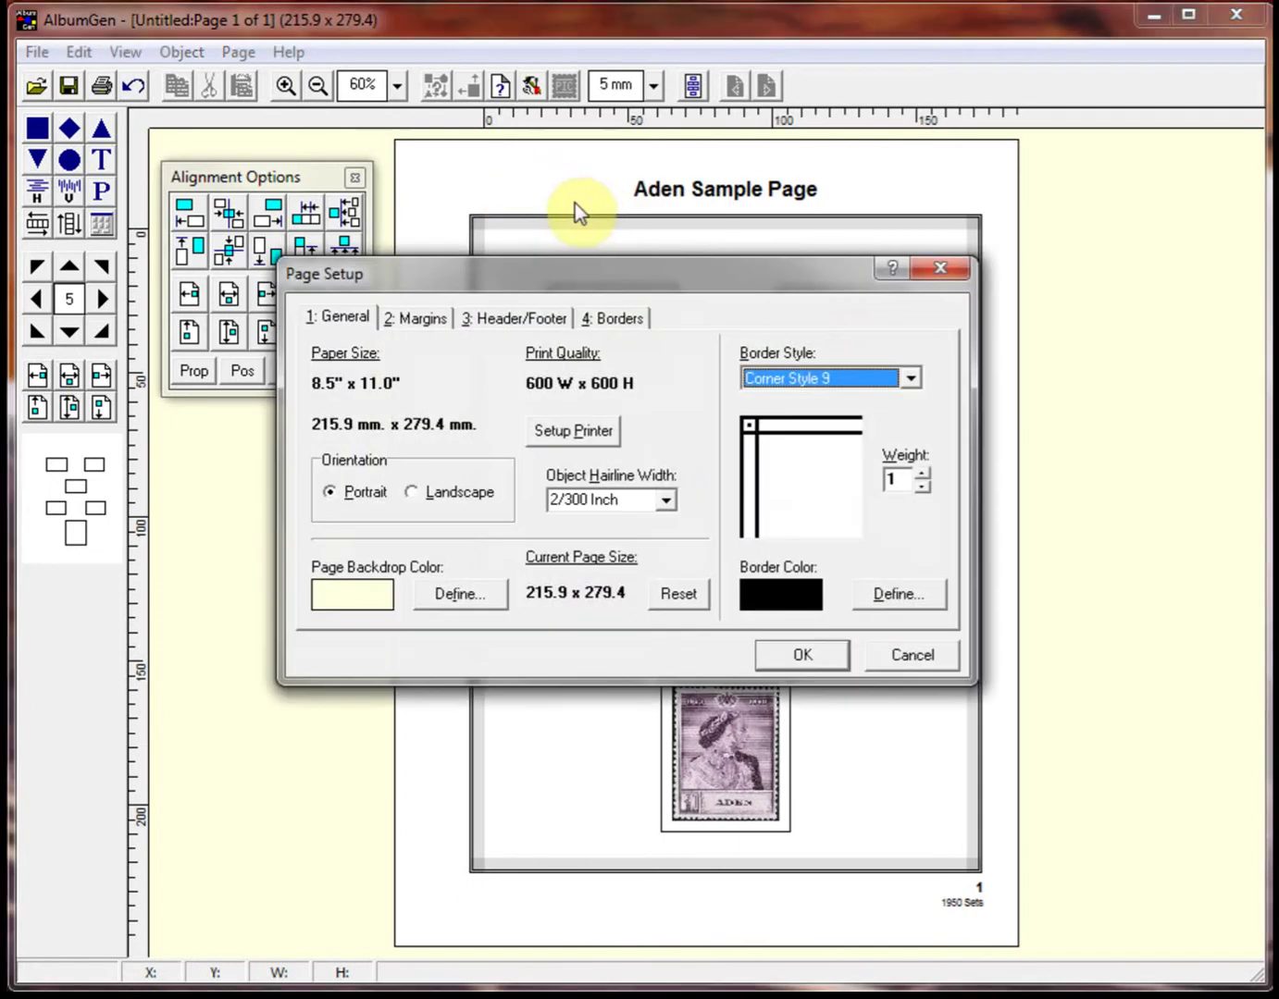
Preview the custom borders from Canada through USA #1 and settle on Greco (8.5 x 11)
{"action": "left_click", "coordinate": [624, 322]}
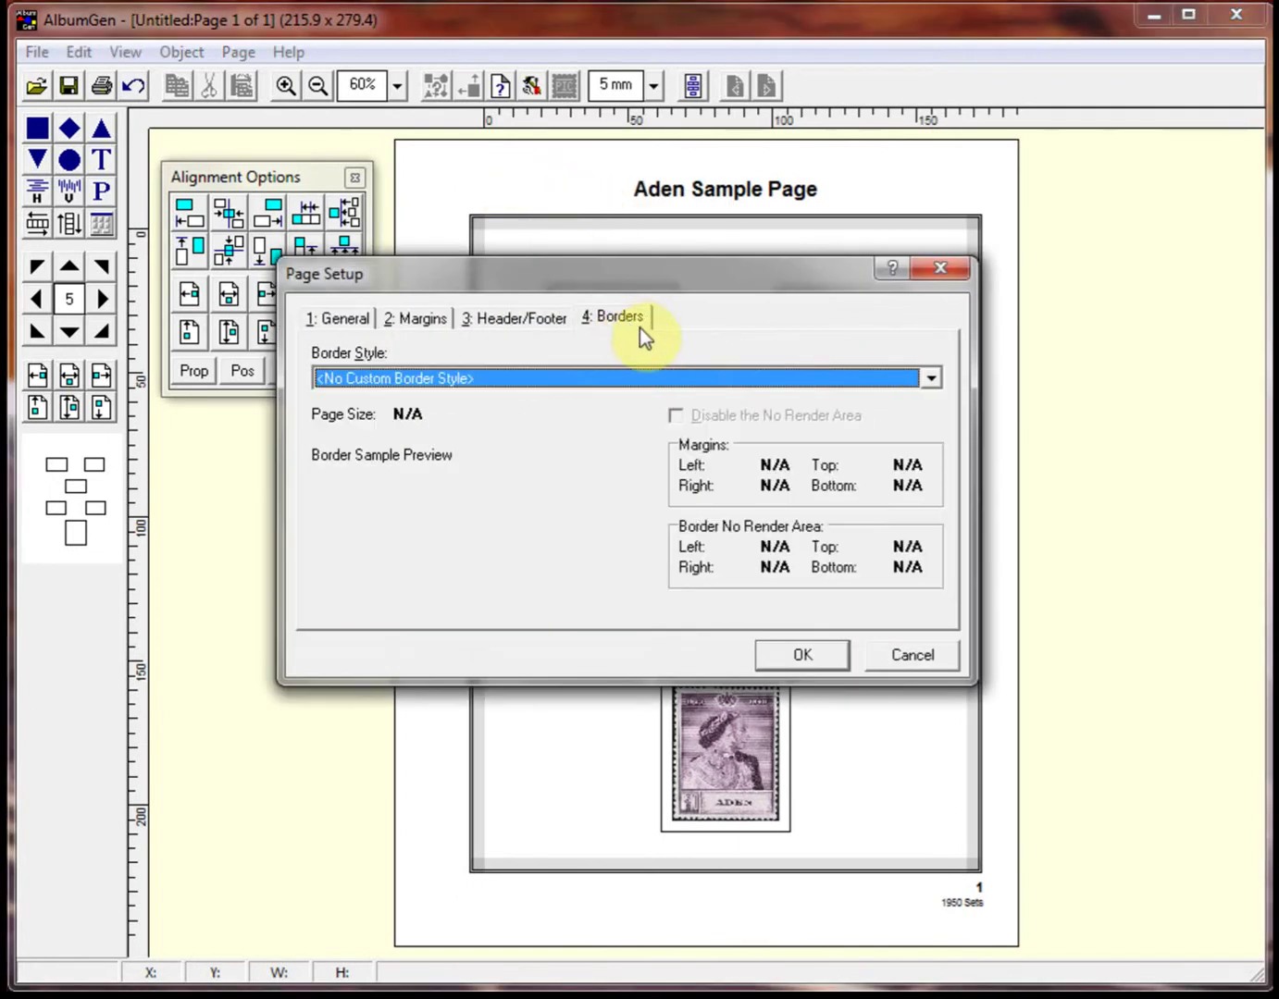
{"action": "left_click", "coordinate": [933, 382]}
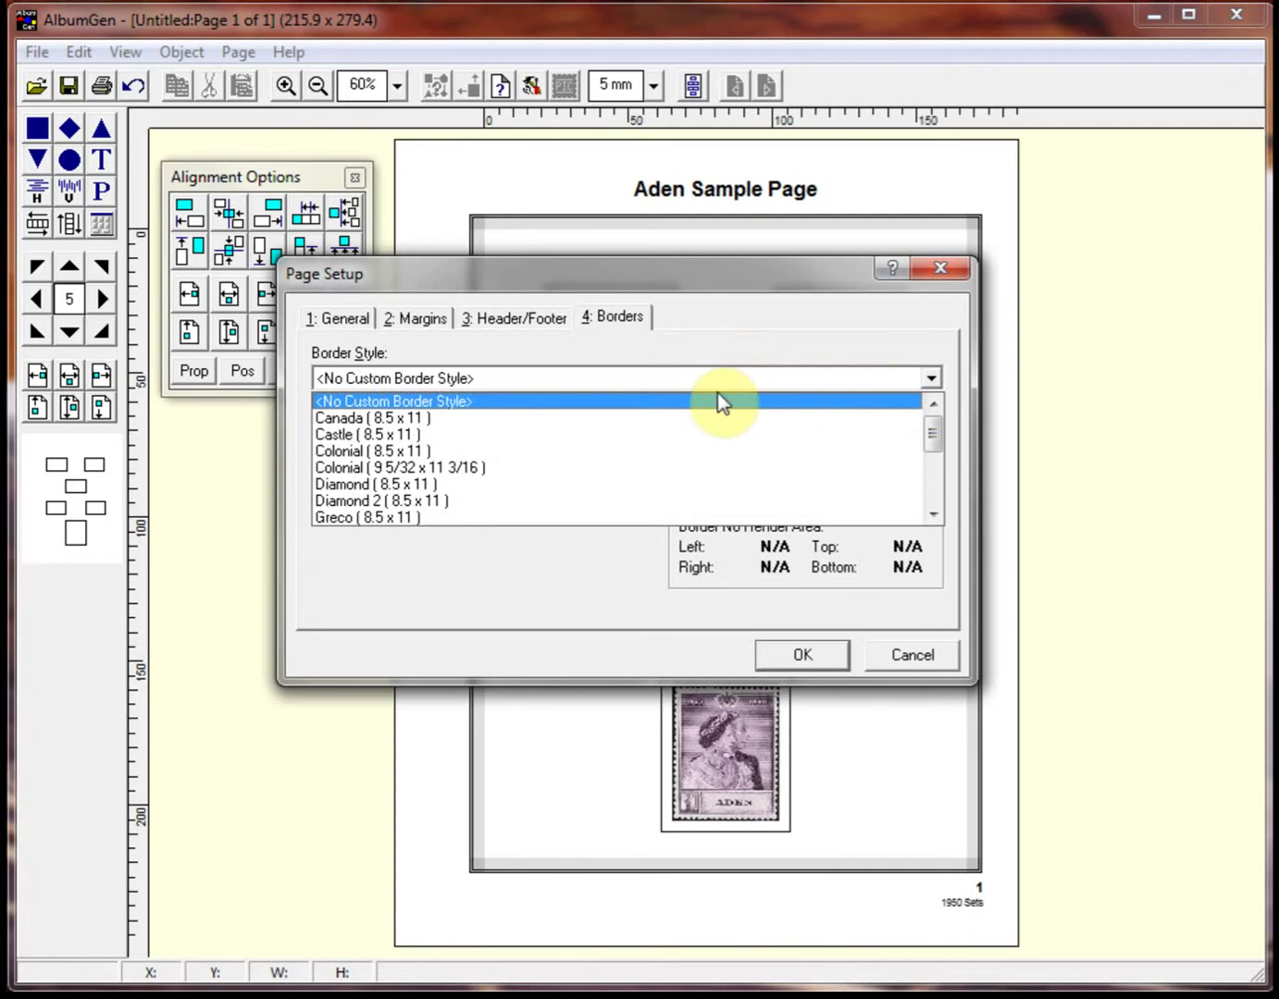
{"action": "left_click", "coordinate": [460, 421]}
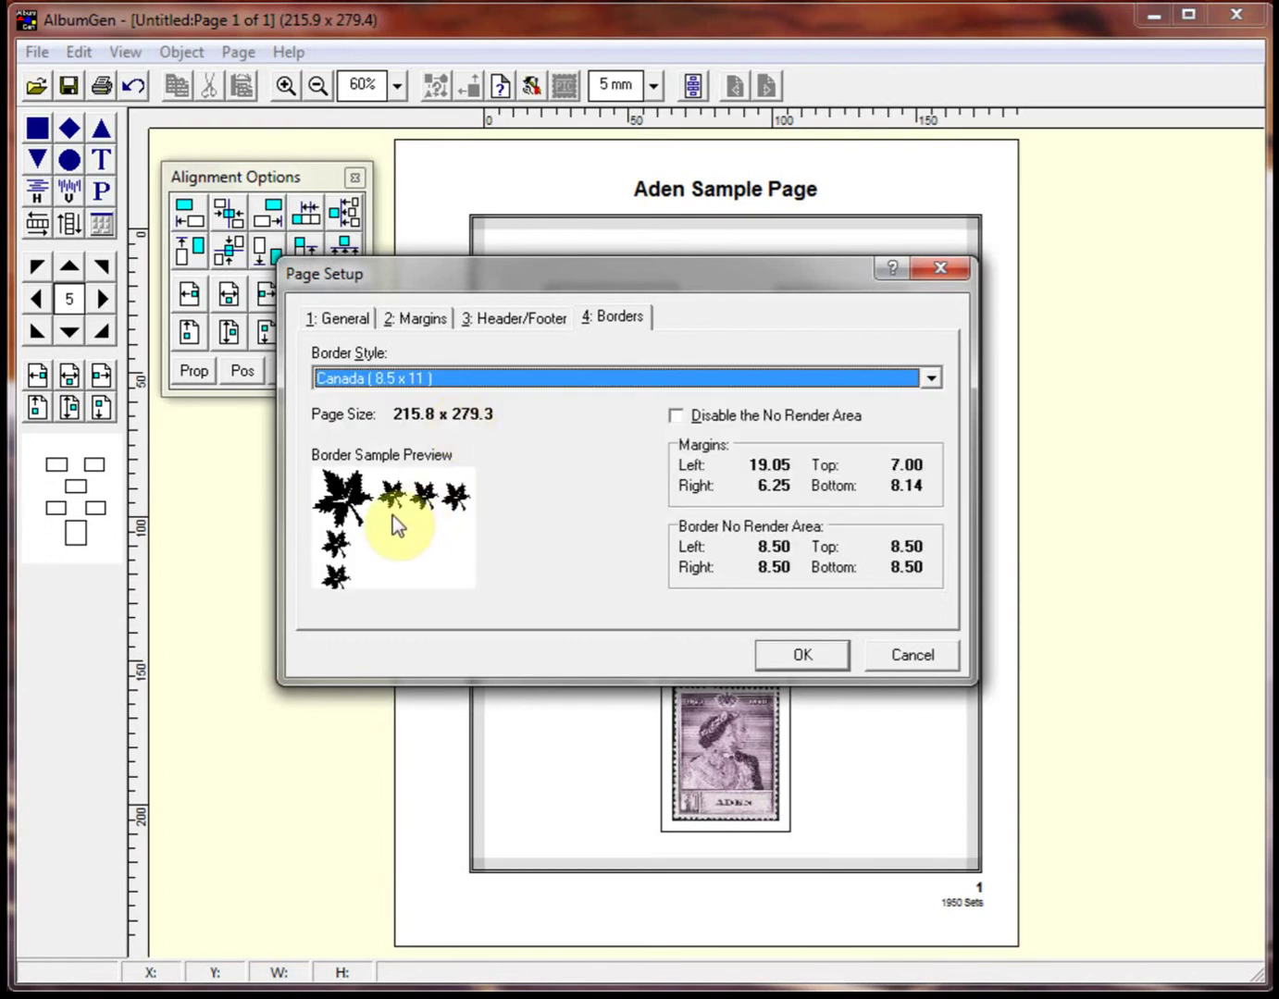
{"action": "key", "text": "Down"}
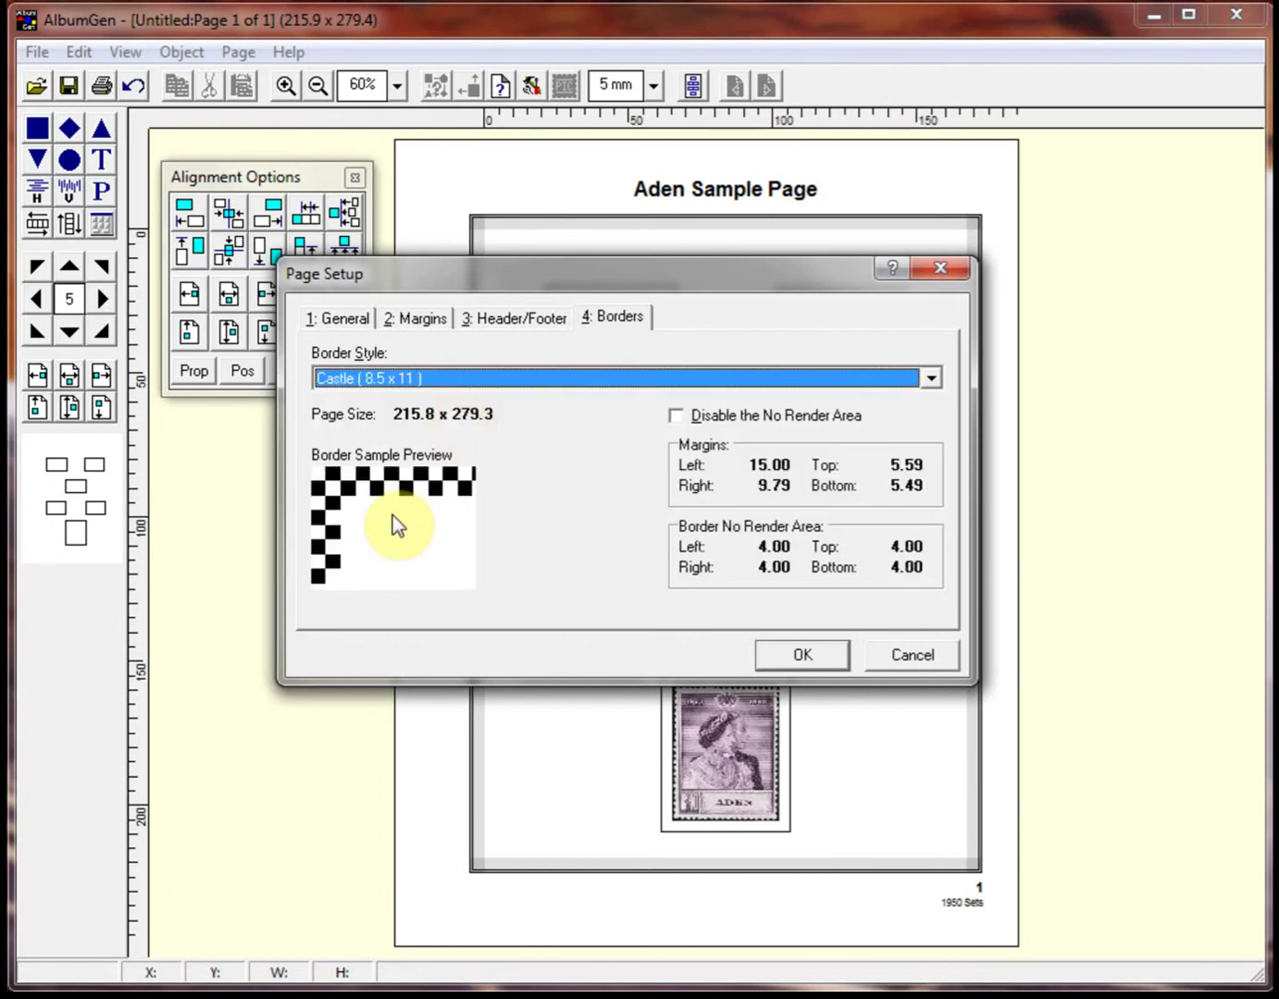
{"action": "key", "text": "Down"}
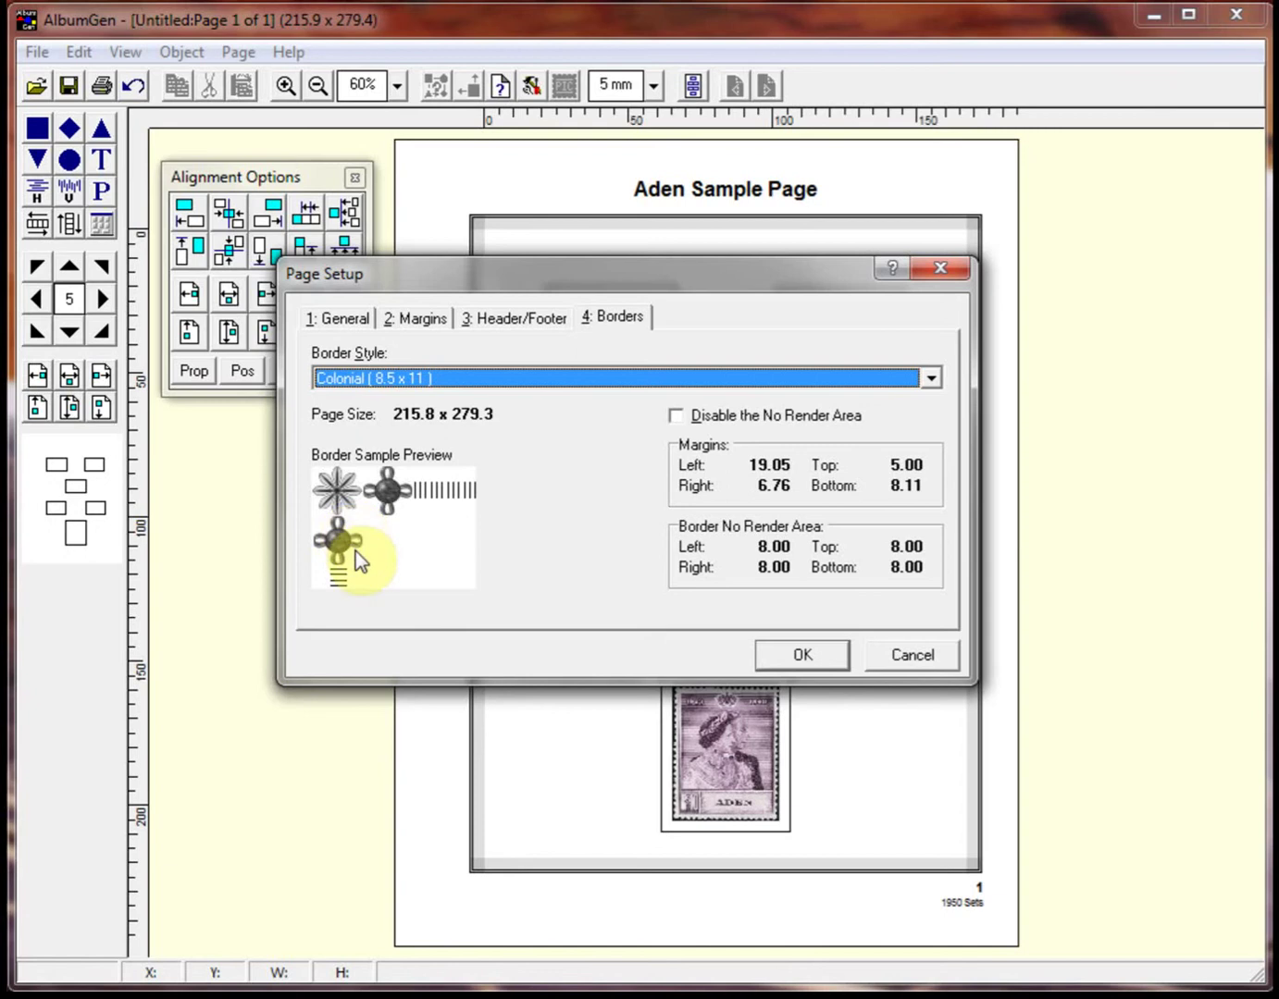
{"action": "key", "text": "Down"}
{"action": "key", "text": "Down"}
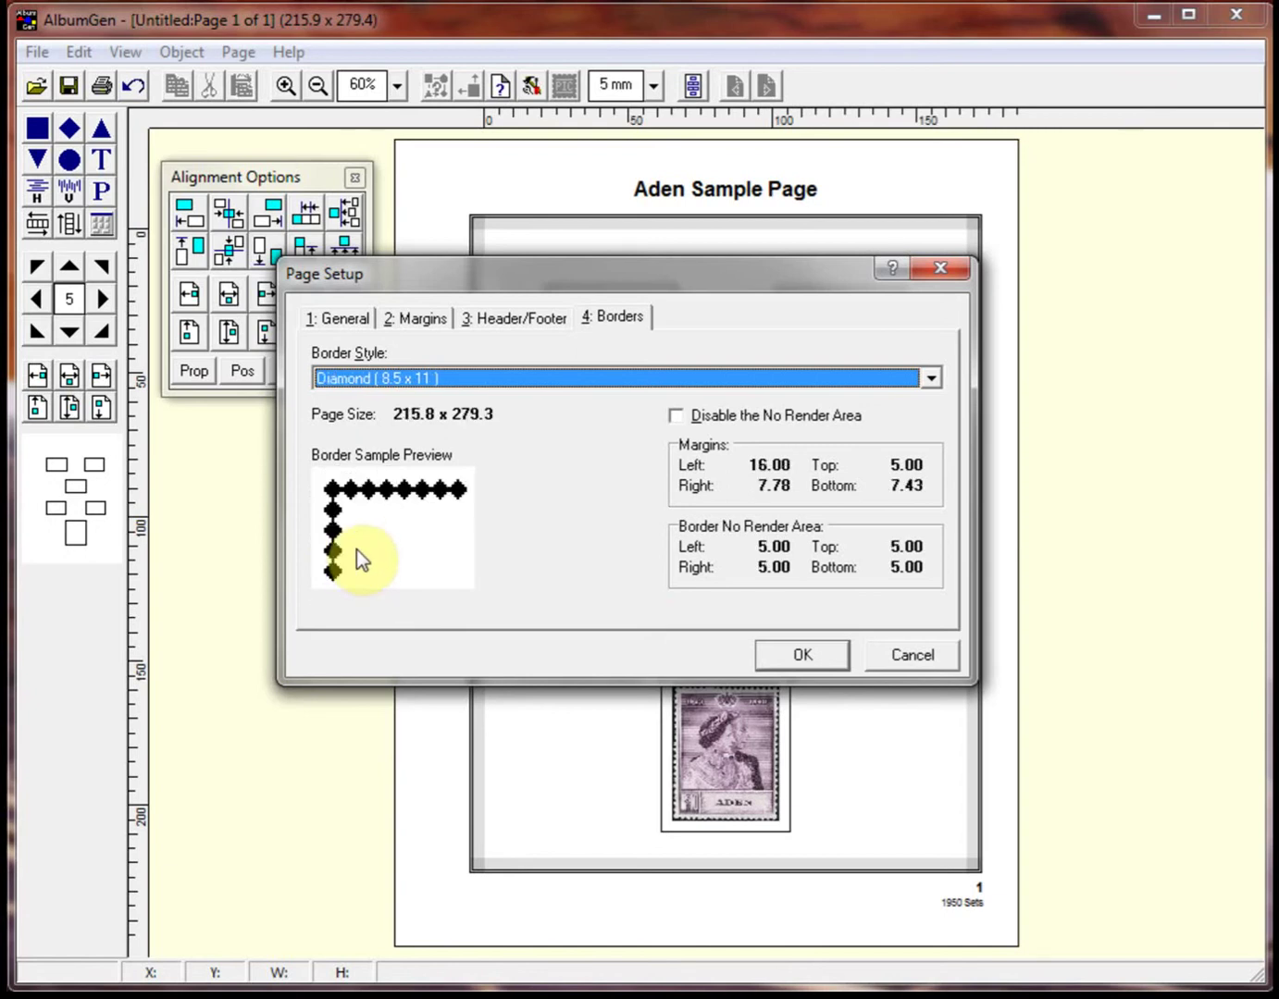
{"action": "key", "text": "Down"}
{"action": "key", "text": "Down"}
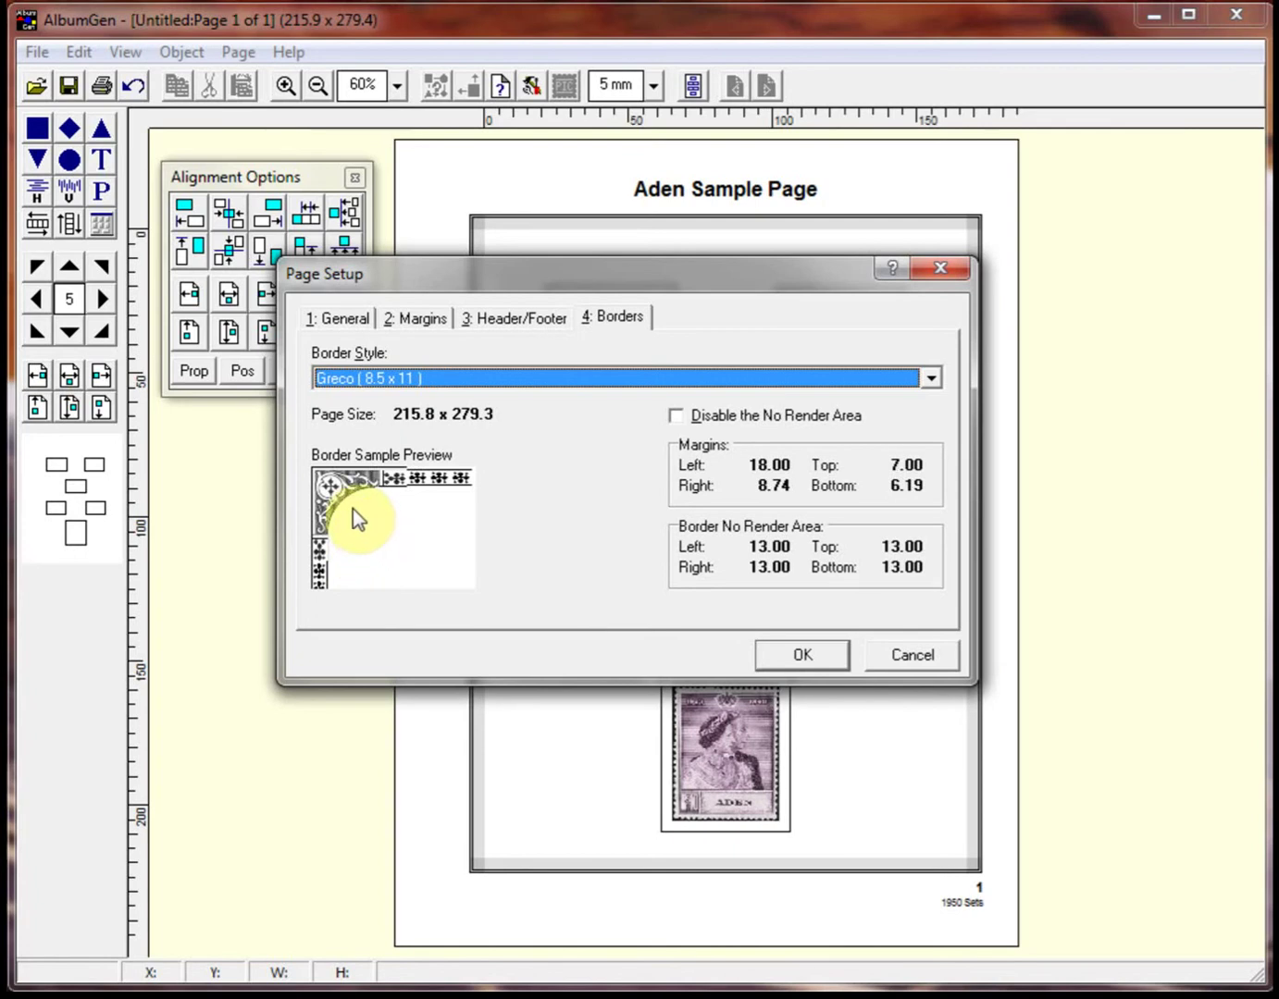
{"action": "key", "text": "Down"}
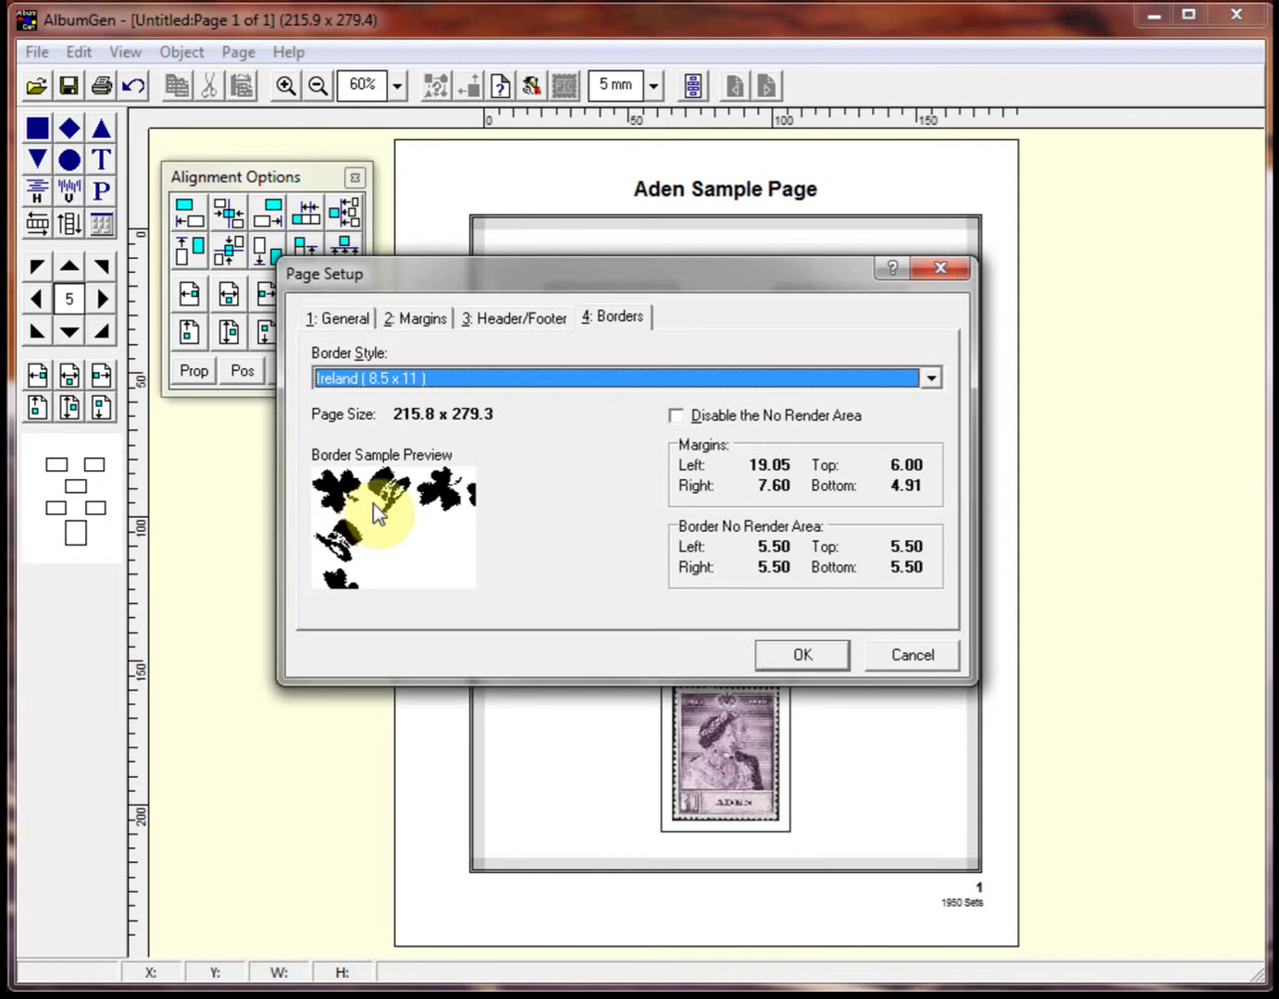
{"action": "key", "text": "Down"}
{"action": "key", "text": "Down"}
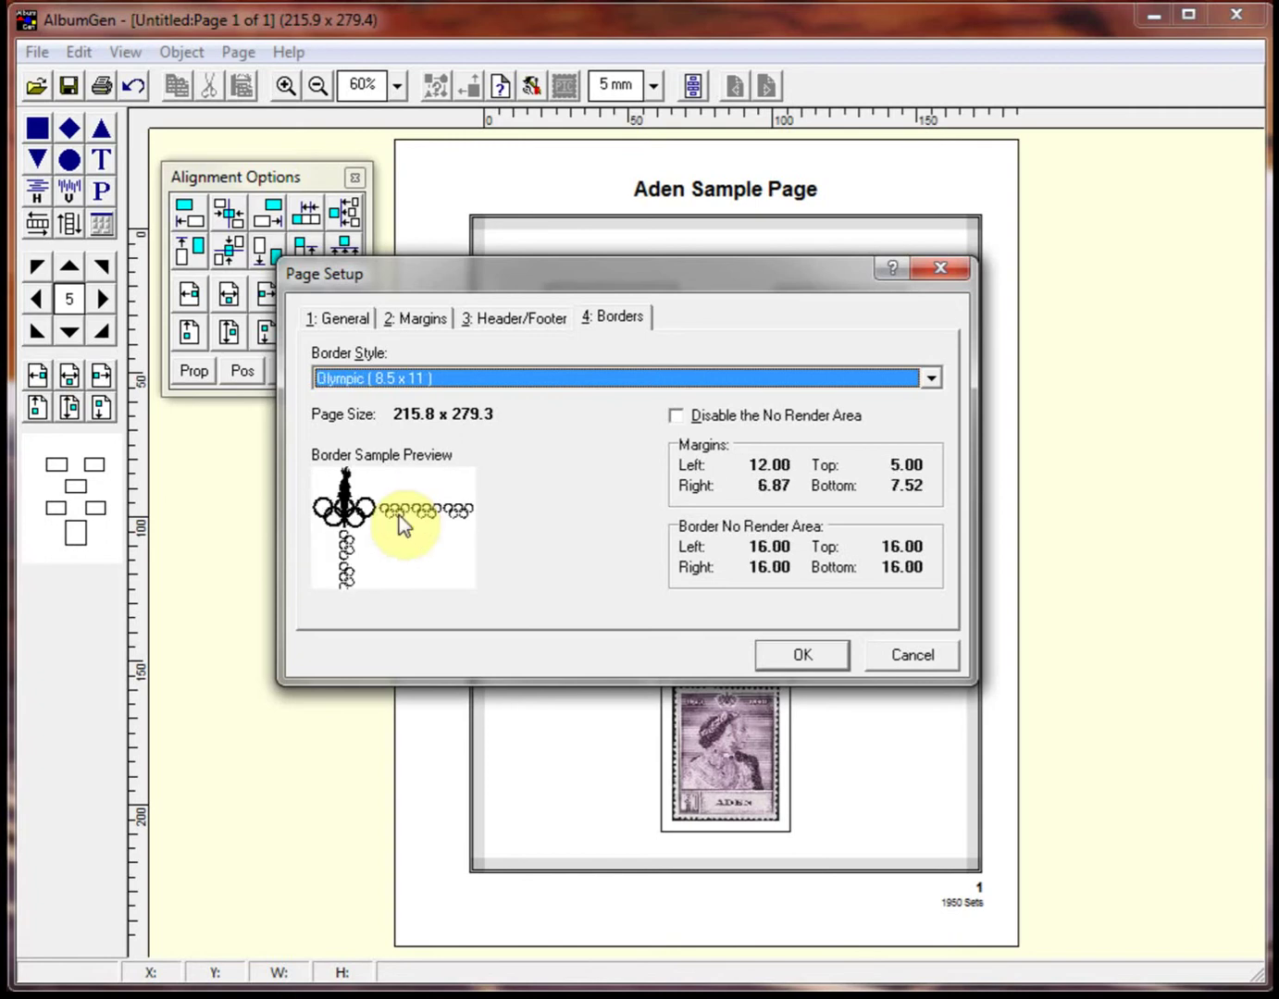
{"action": "key", "text": "Down"}
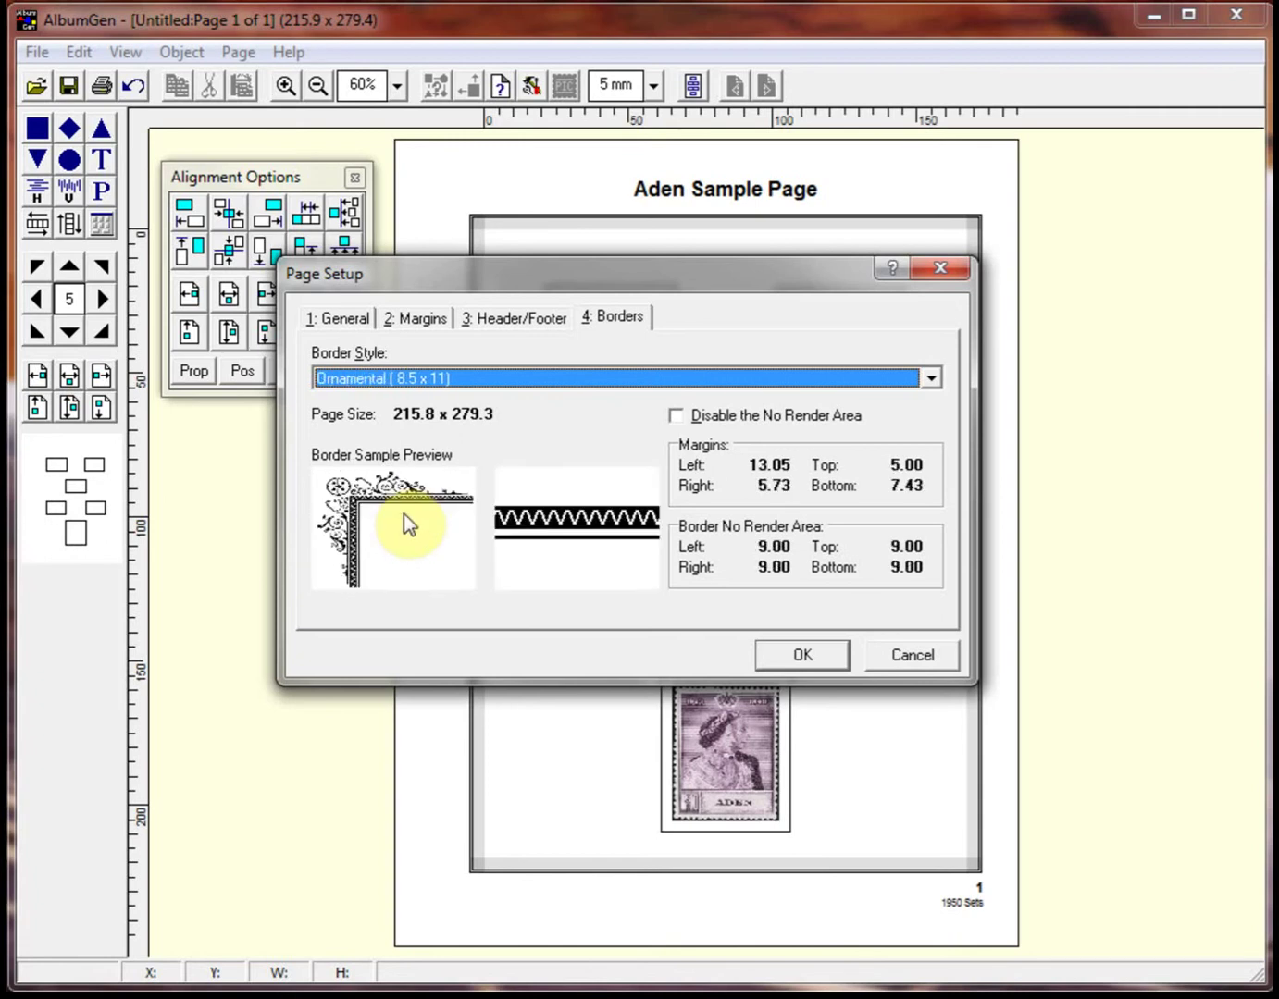
{"action": "key", "text": "Down"}
{"action": "key", "text": "Down"}
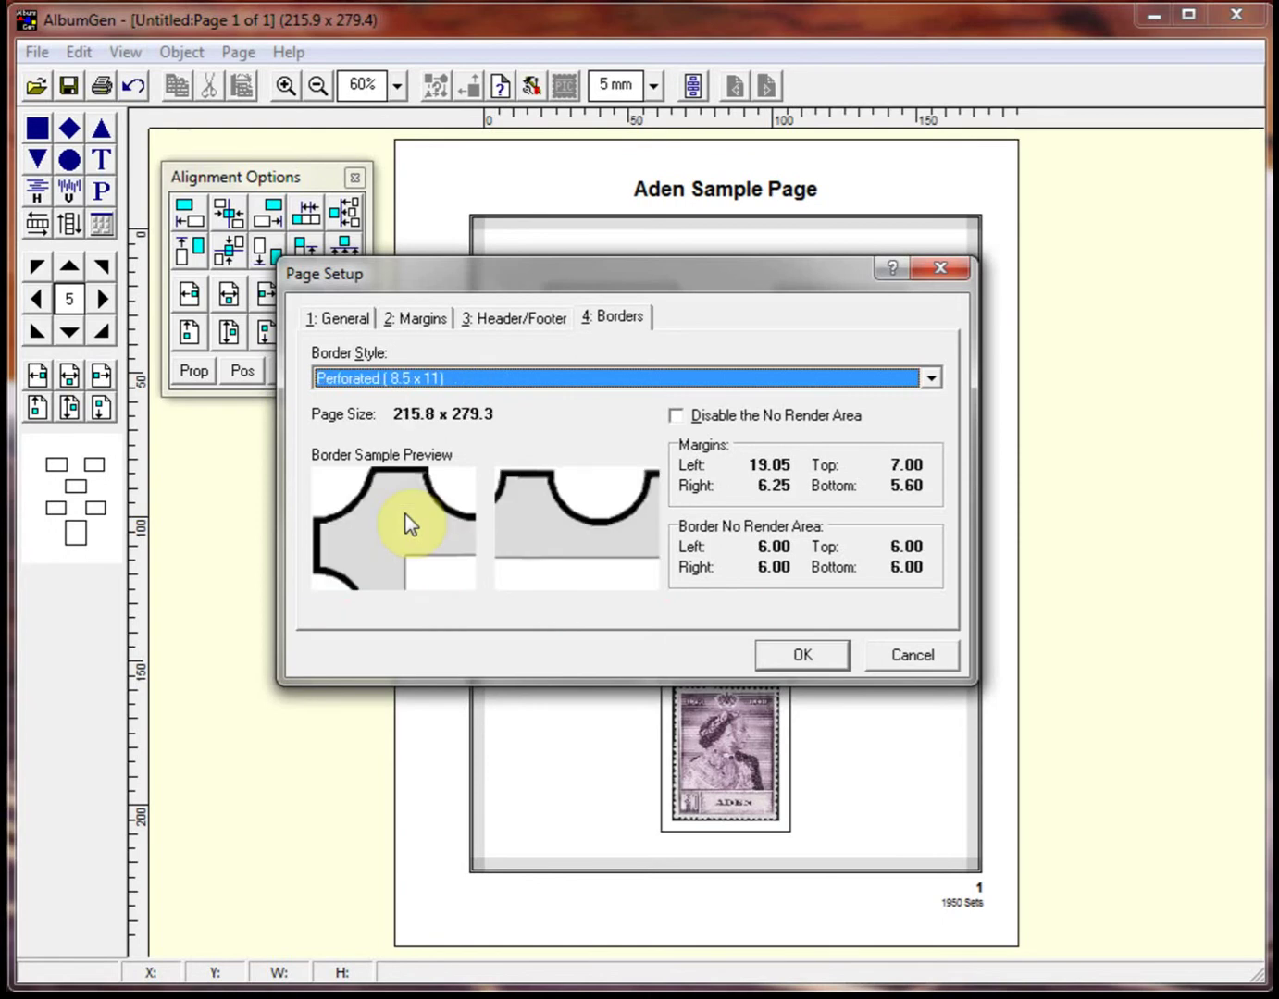
{"action": "key", "text": "Down"}
{"action": "key", "text": "Down"}
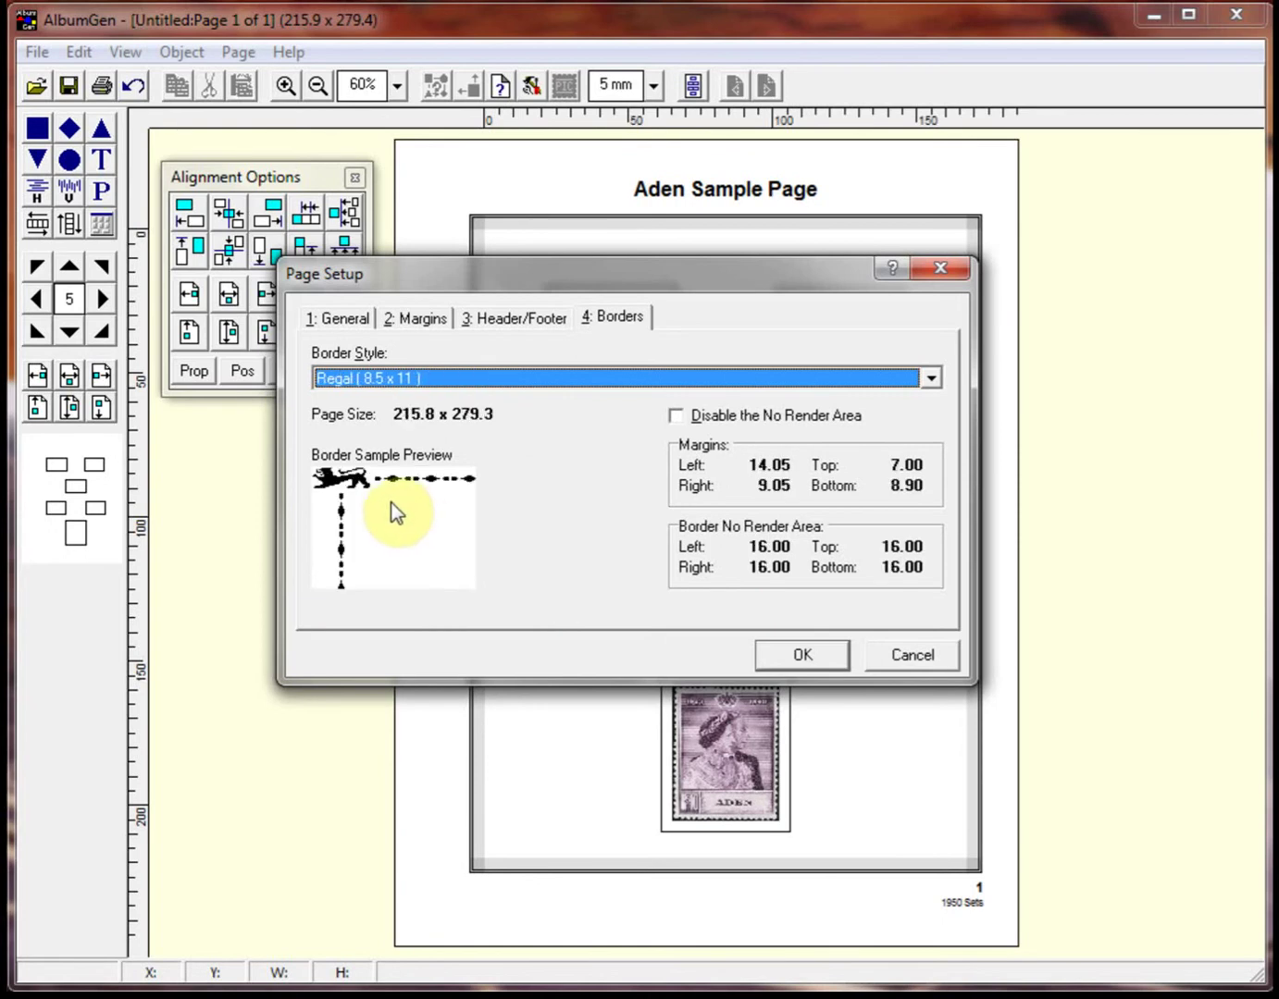
{"action": "key", "text": "Down"}
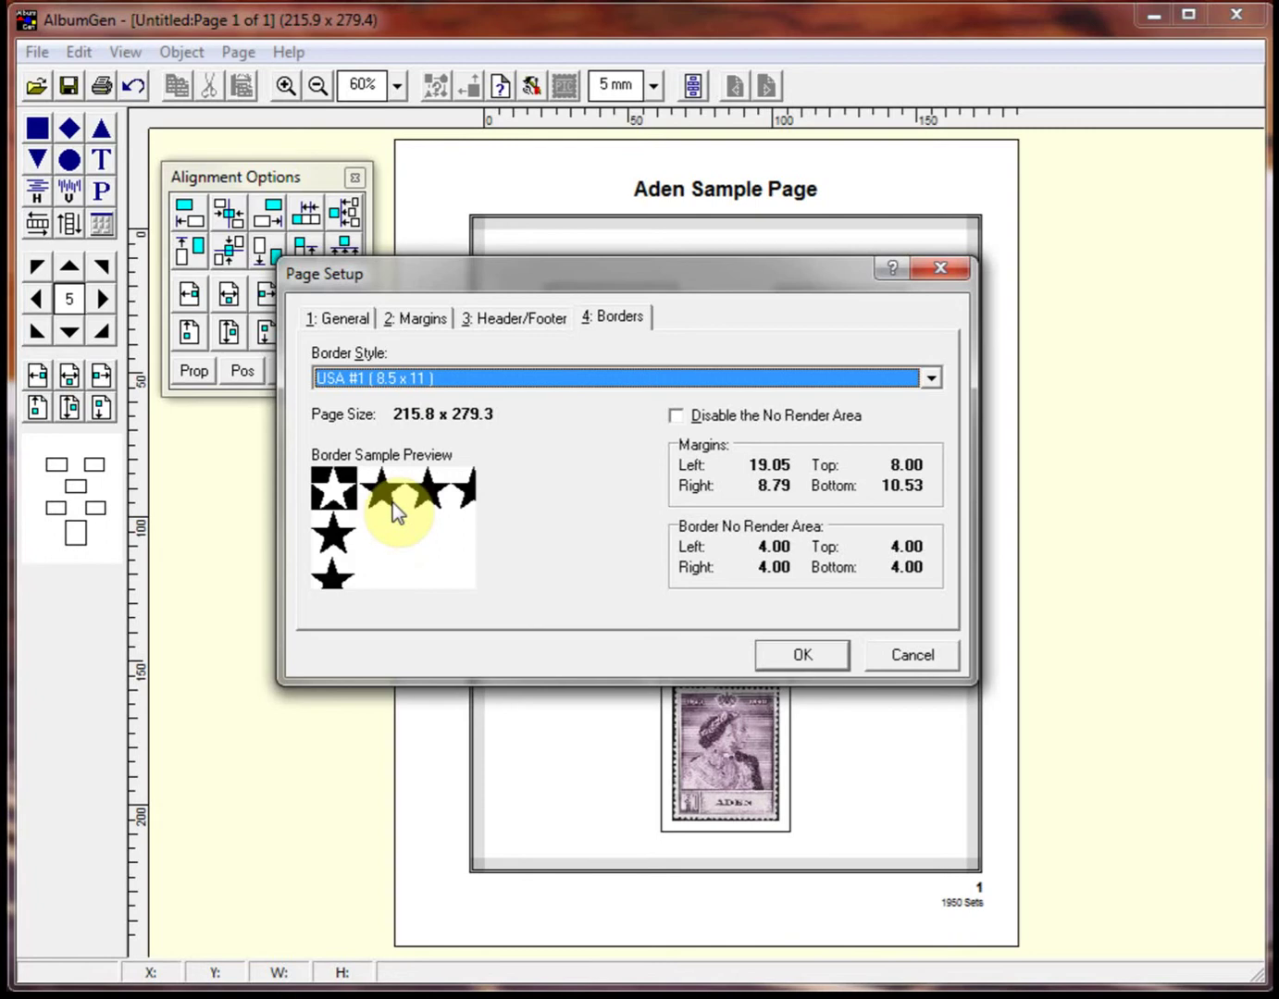
{"action": "key", "text": "Down"}
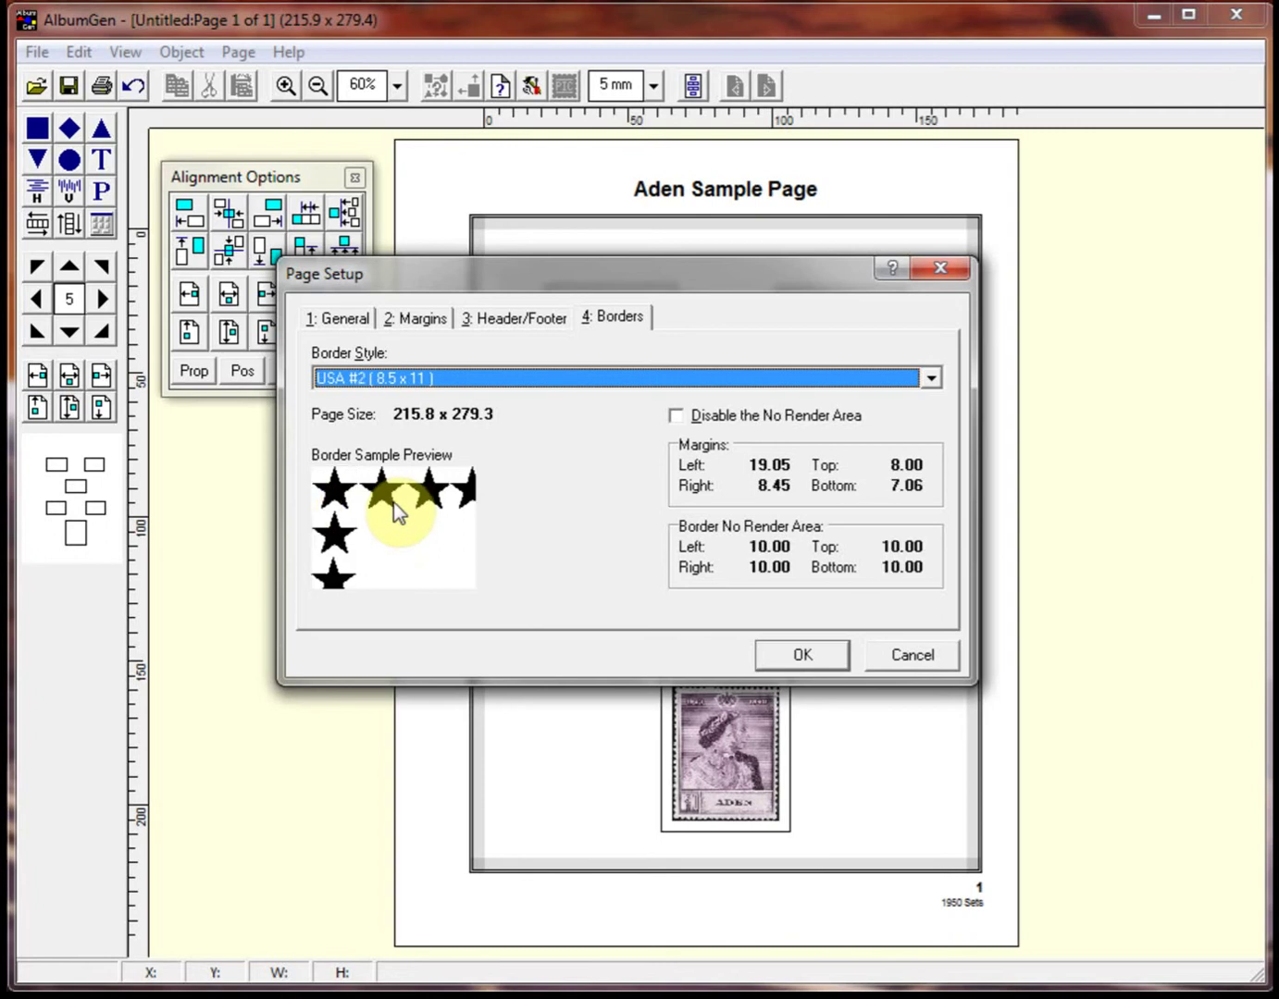
{"action": "key", "text": "Up"}
{"action": "key", "text": "Up"}
{"action": "key", "text": "Up"}
{"action": "key", "text": "Up"}
{"action": "key", "text": "Up"}
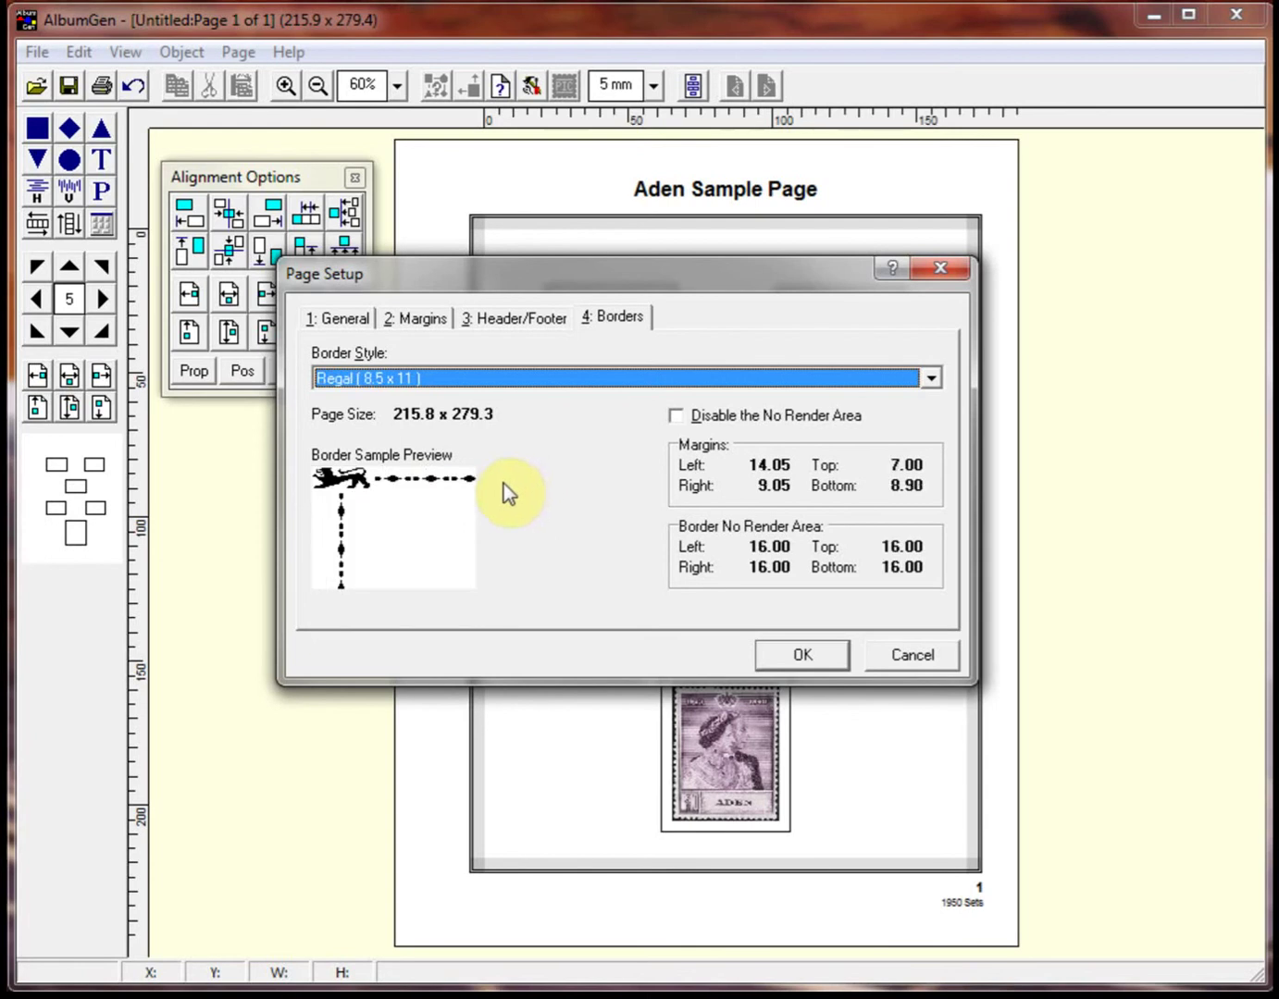
{"action": "key", "text": "Up"}
{"action": "key", "text": "Up"}
{"action": "key", "text": "Up"}
{"action": "key", "text": "Up"}
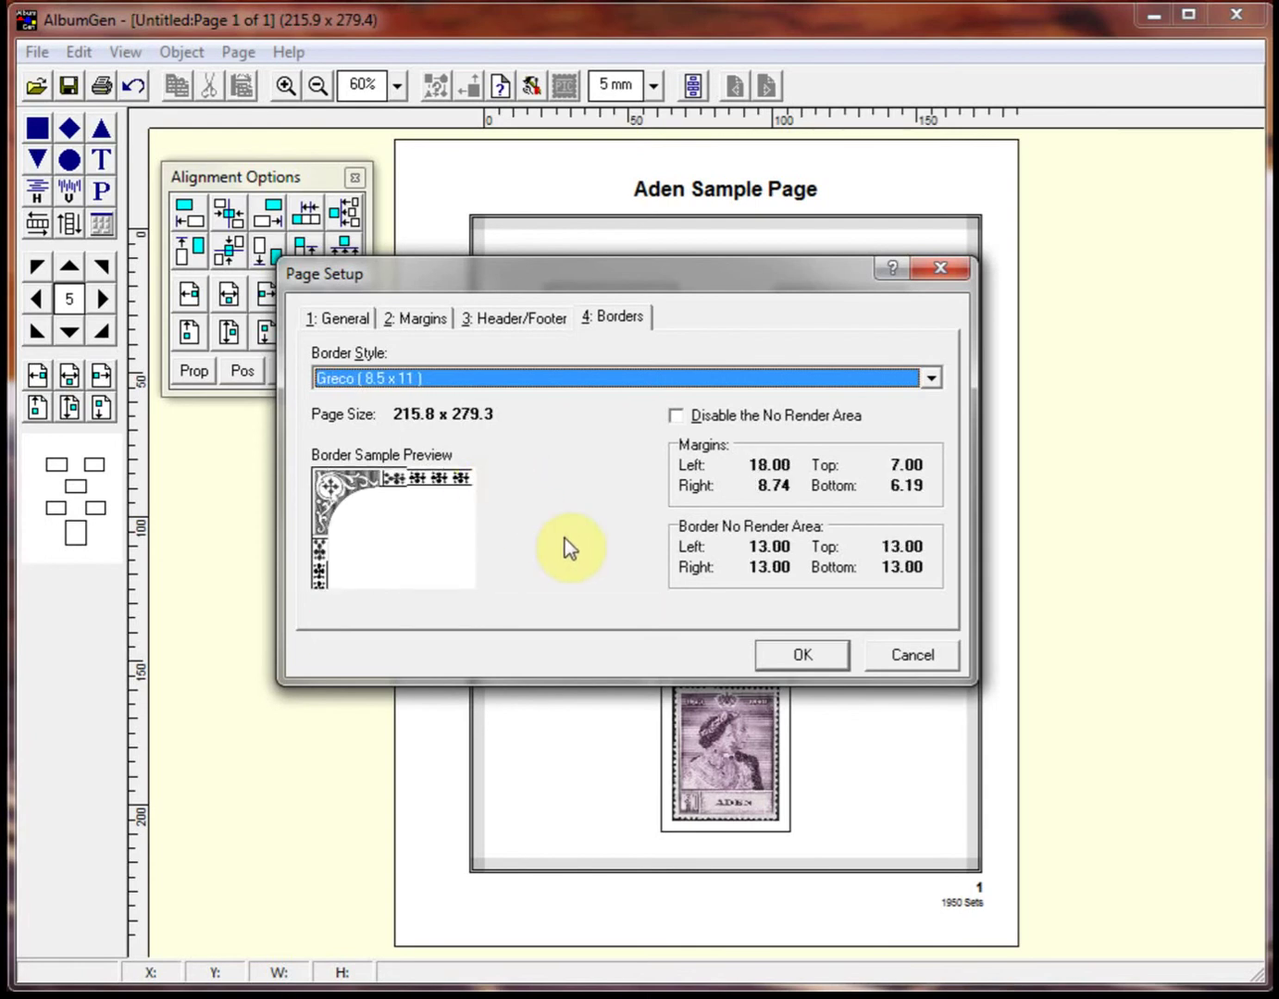
Apply the Greco border and zoom in on its top-left corner to check it
{"action": "left_click", "coordinate": [786, 655]}
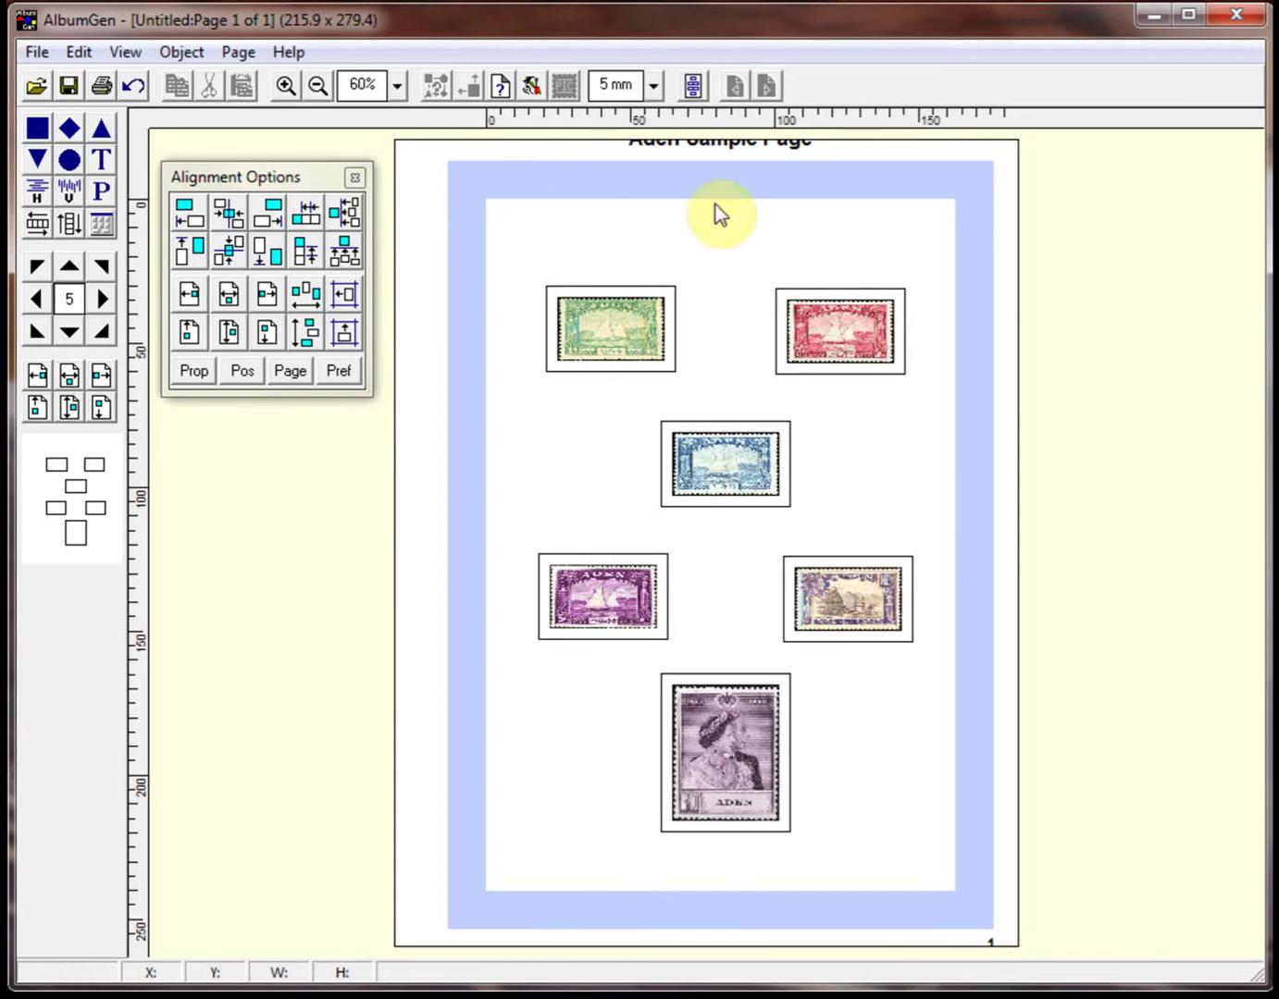
{"action": "left_click", "coordinate": [444, 200]}
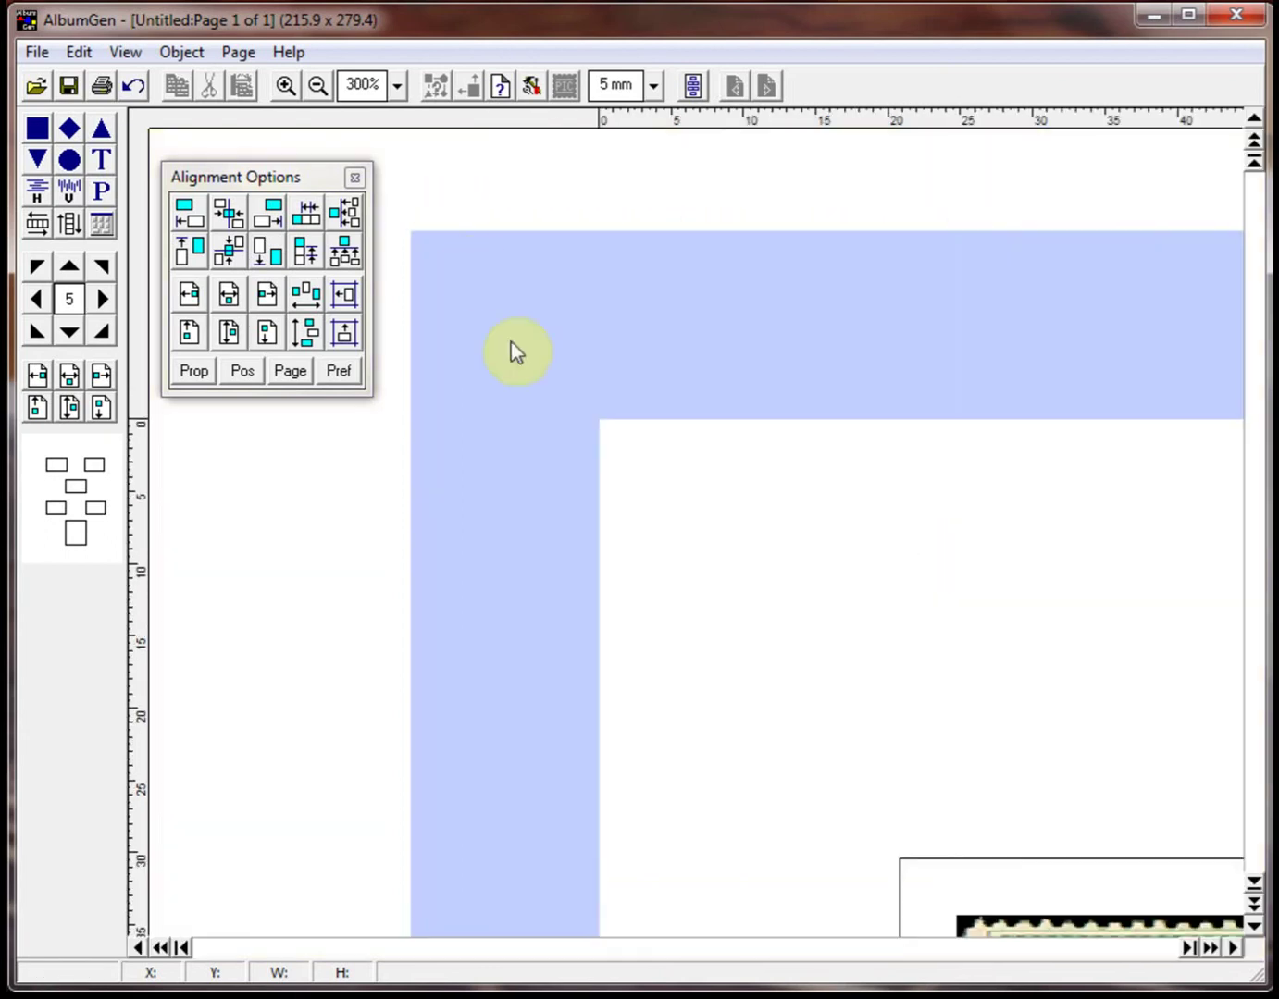
{"action": "right_click", "coordinate": [573, 324]}
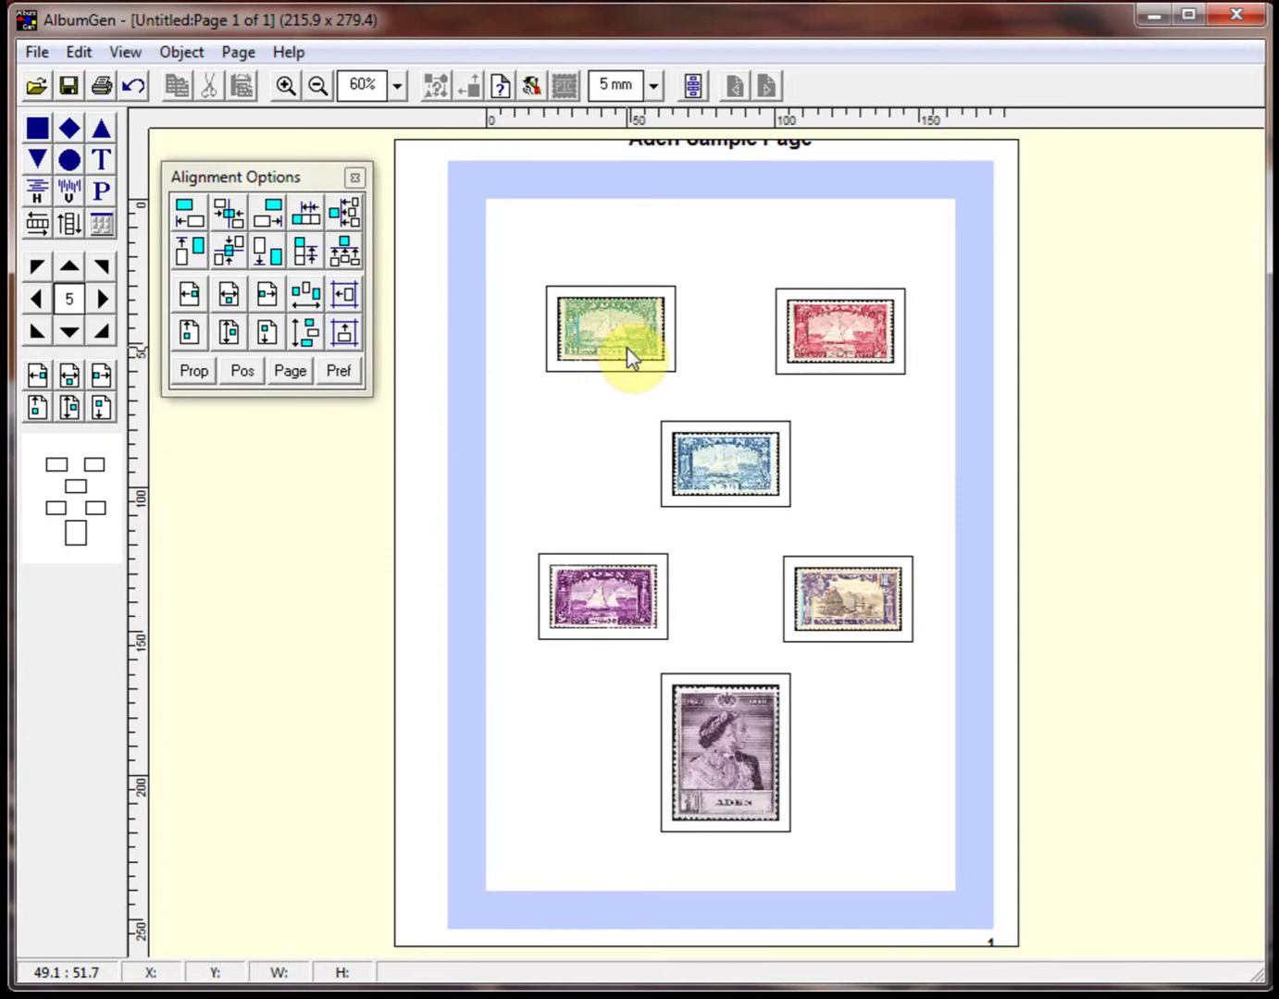
Set the custom border to <No Custom Border Style>, leaving the Corner Style 9 frame
{"action": "right_click", "coordinate": [429, 172]}
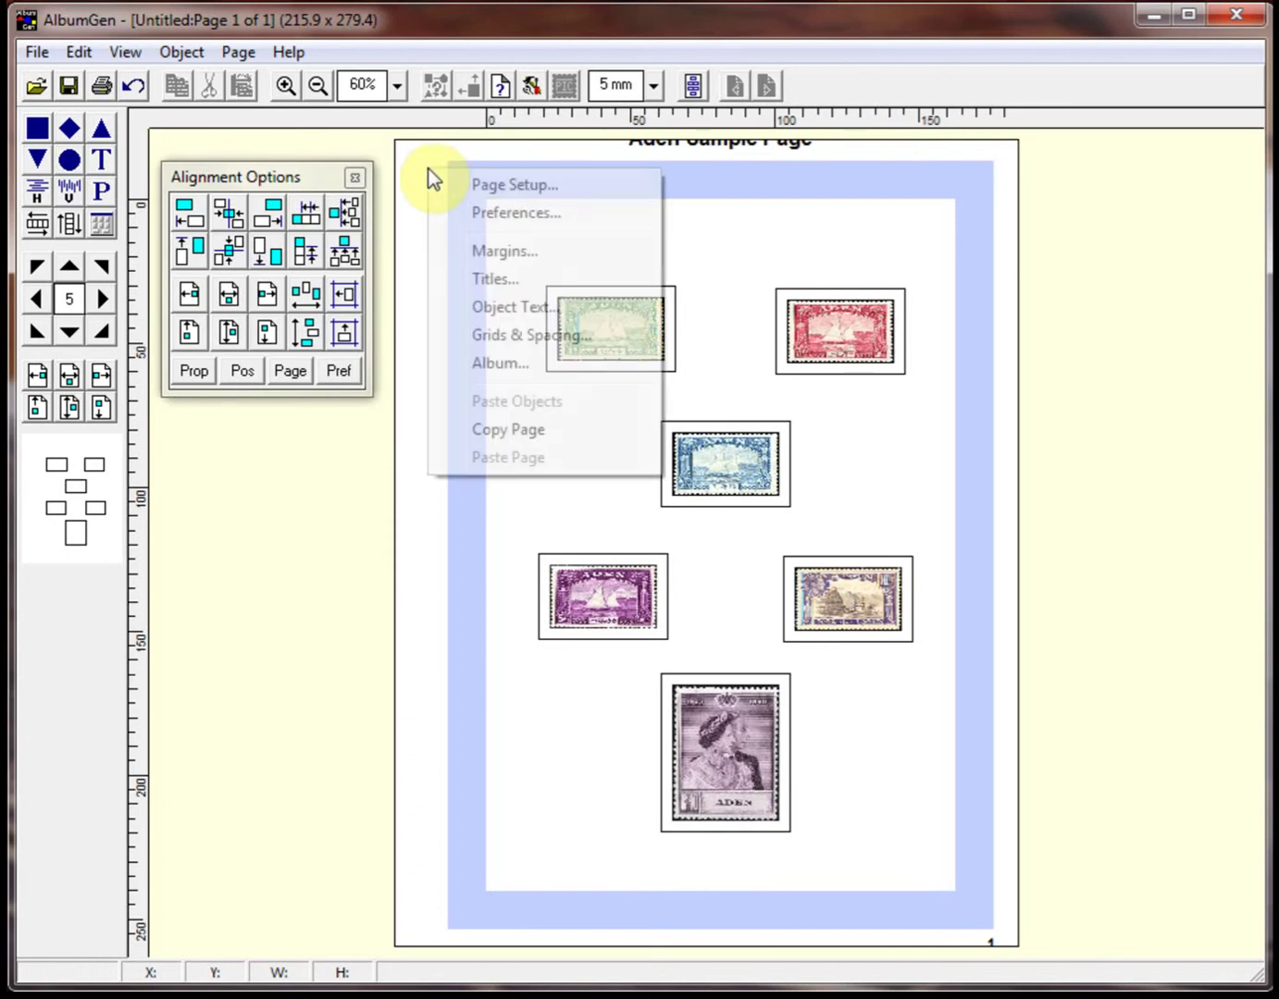
{"action": "left_click", "coordinate": [535, 189]}
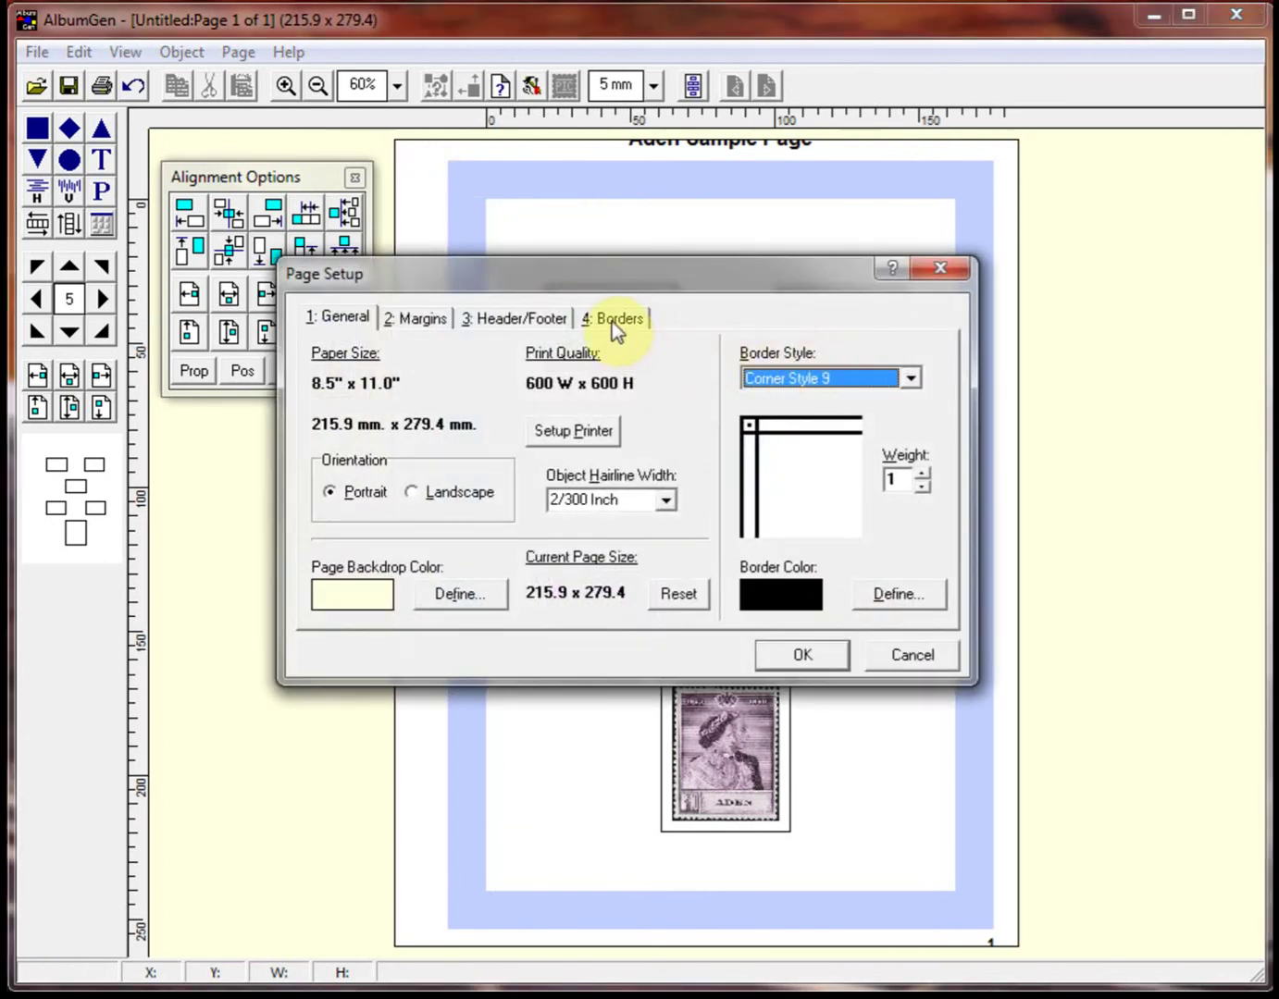
{"action": "left_click", "coordinate": [611, 320]}
{"action": "left_click", "coordinate": [929, 383]}
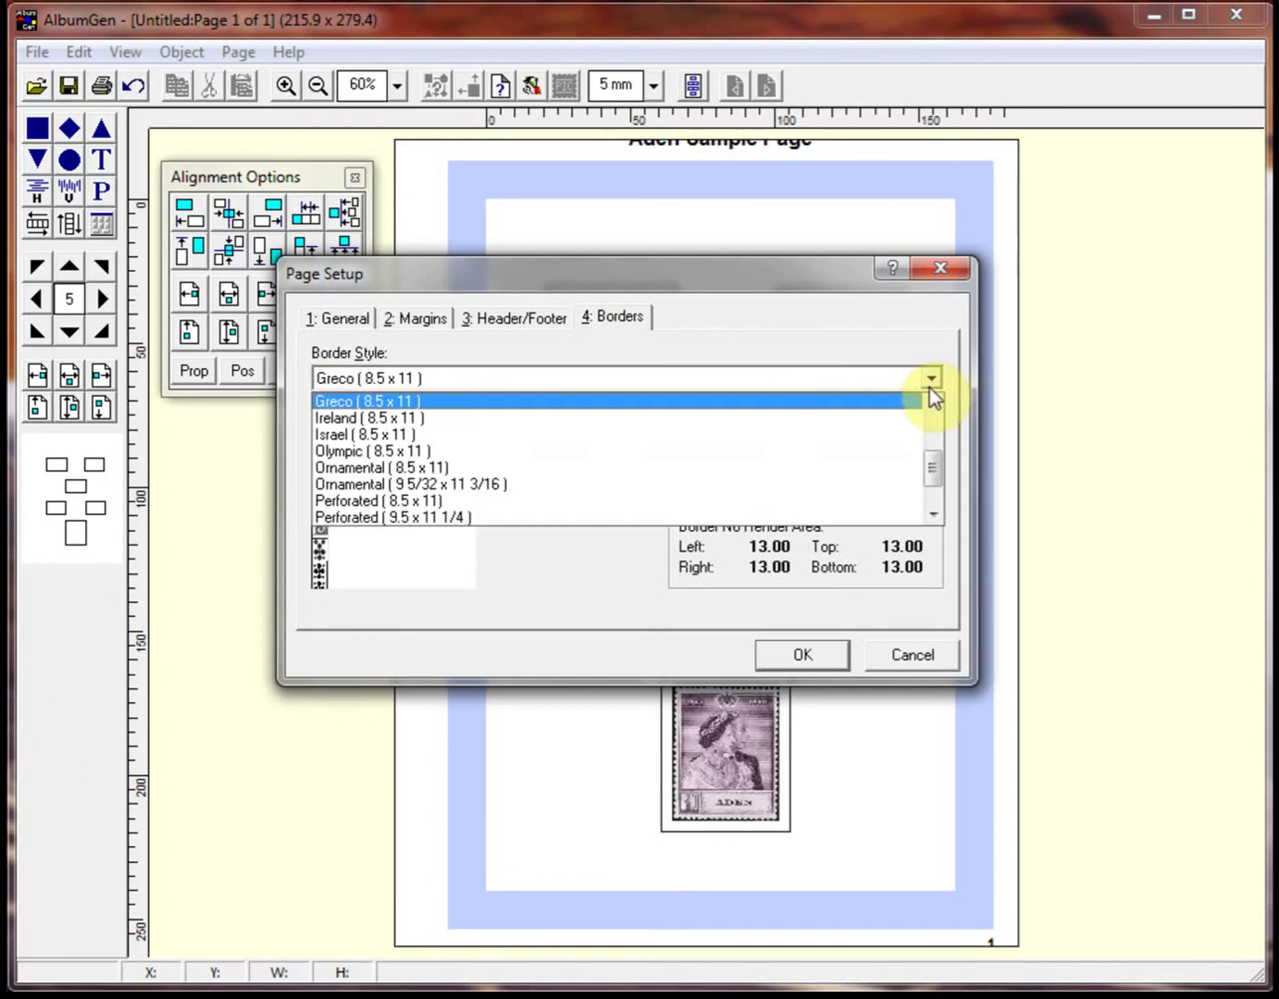
{"action": "left_click_drag", "start_coordinate": [929, 450], "coordinate": [933, 406]}
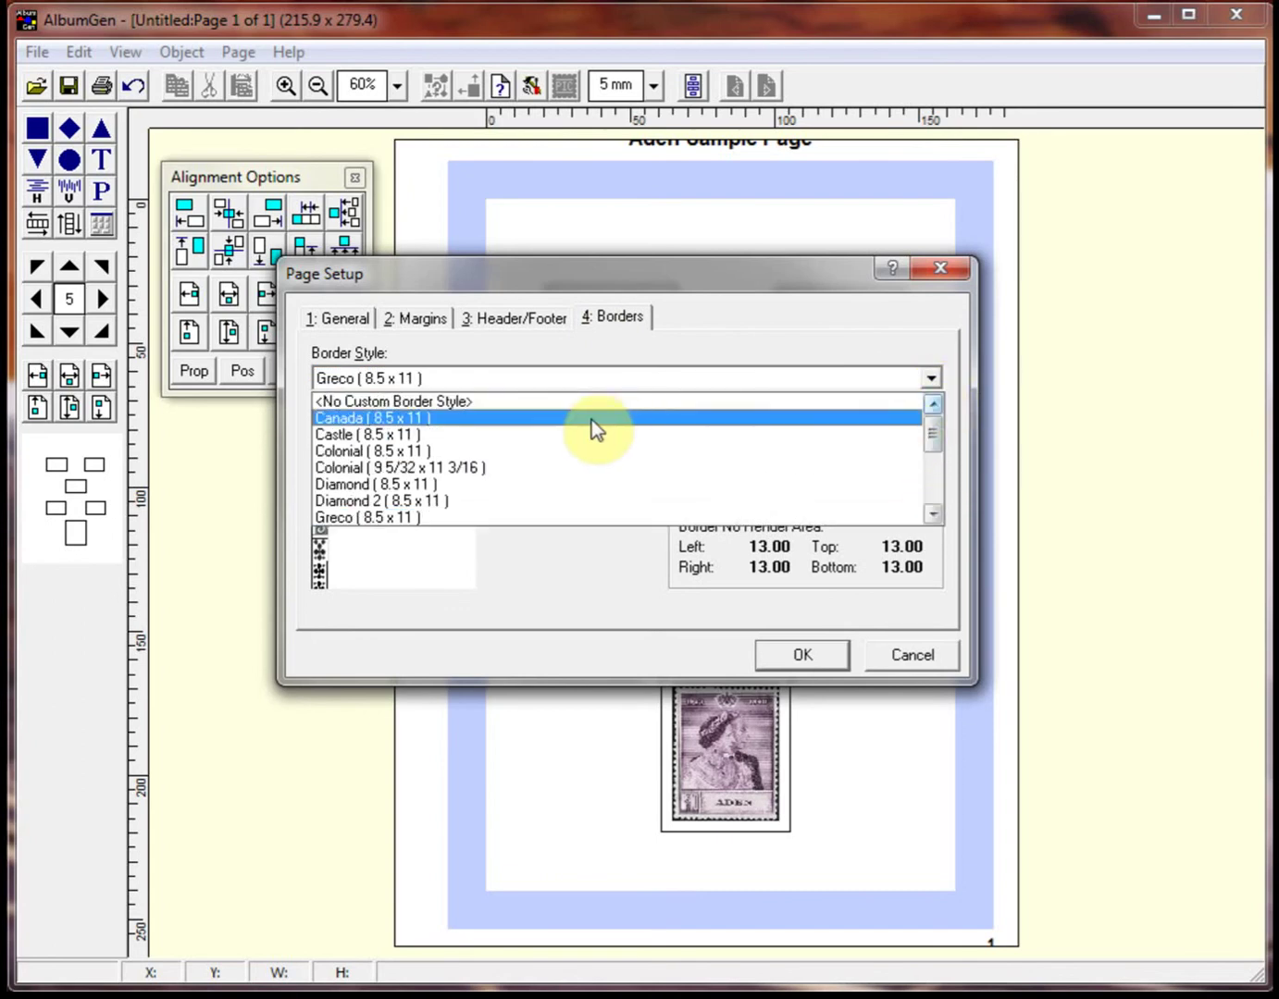
{"action": "left_click", "coordinate": [471, 402]}
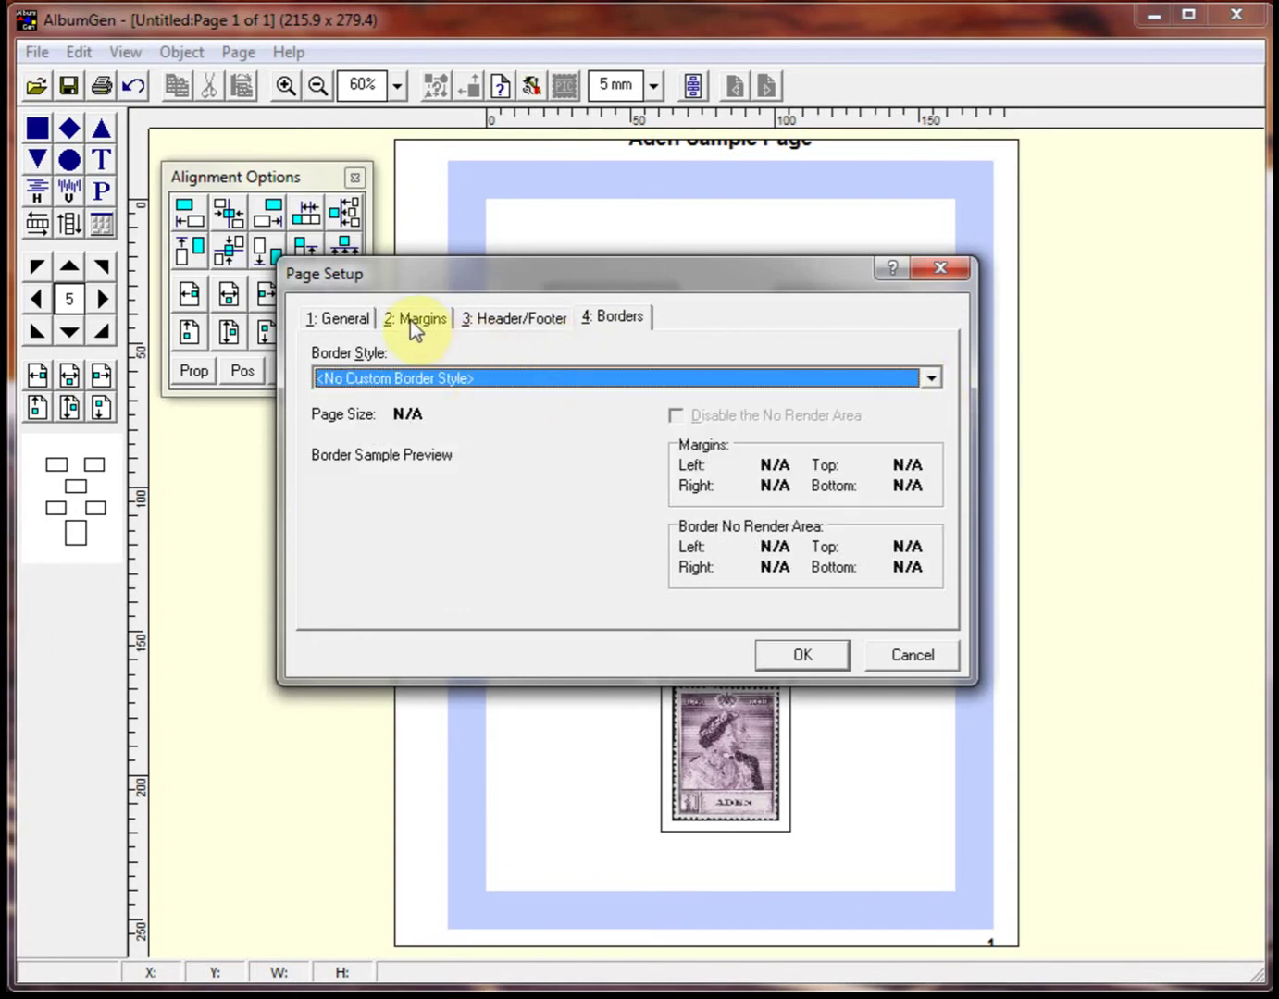
{"action": "left_click", "coordinate": [368, 318]}
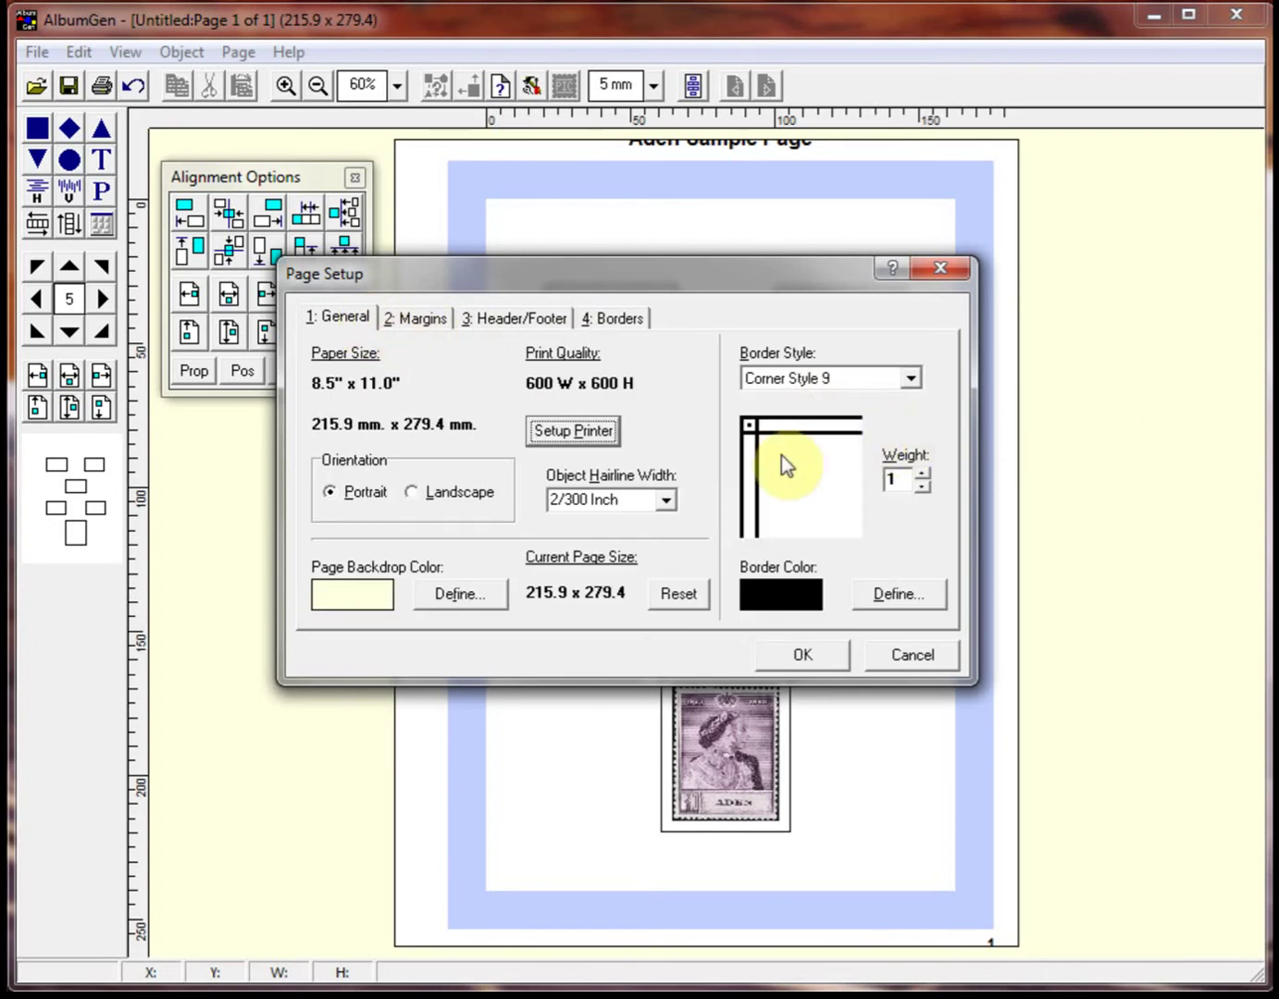
{"action": "left_click", "coordinate": [798, 655]}
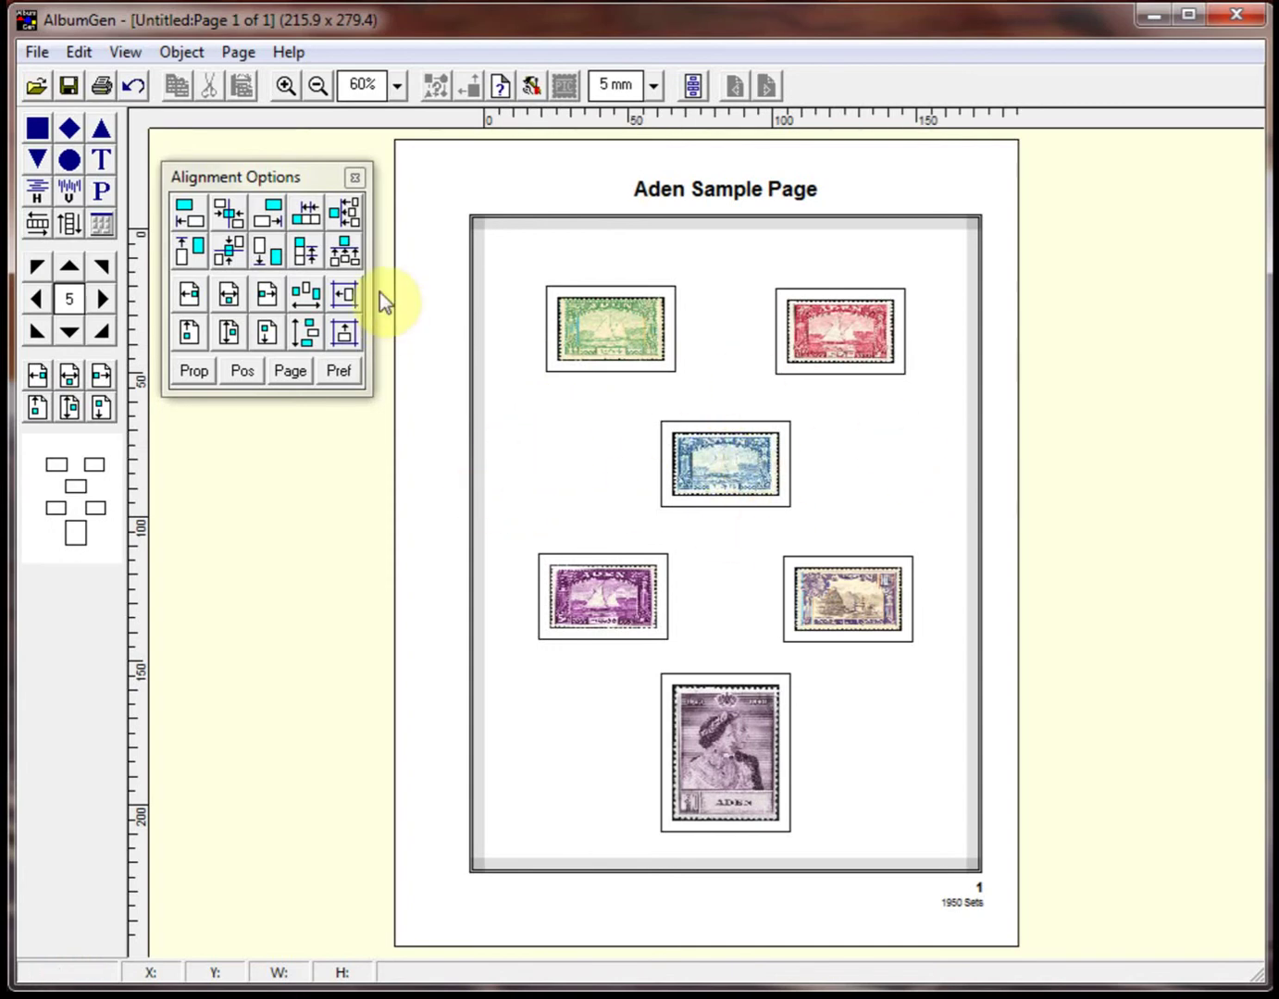
Reduce the border width from 5 to .1 in the Margins settings and inspect the corner
{"action": "right_click", "coordinate": [460, 173]}
{"action": "left_click", "coordinate": [540, 194]}
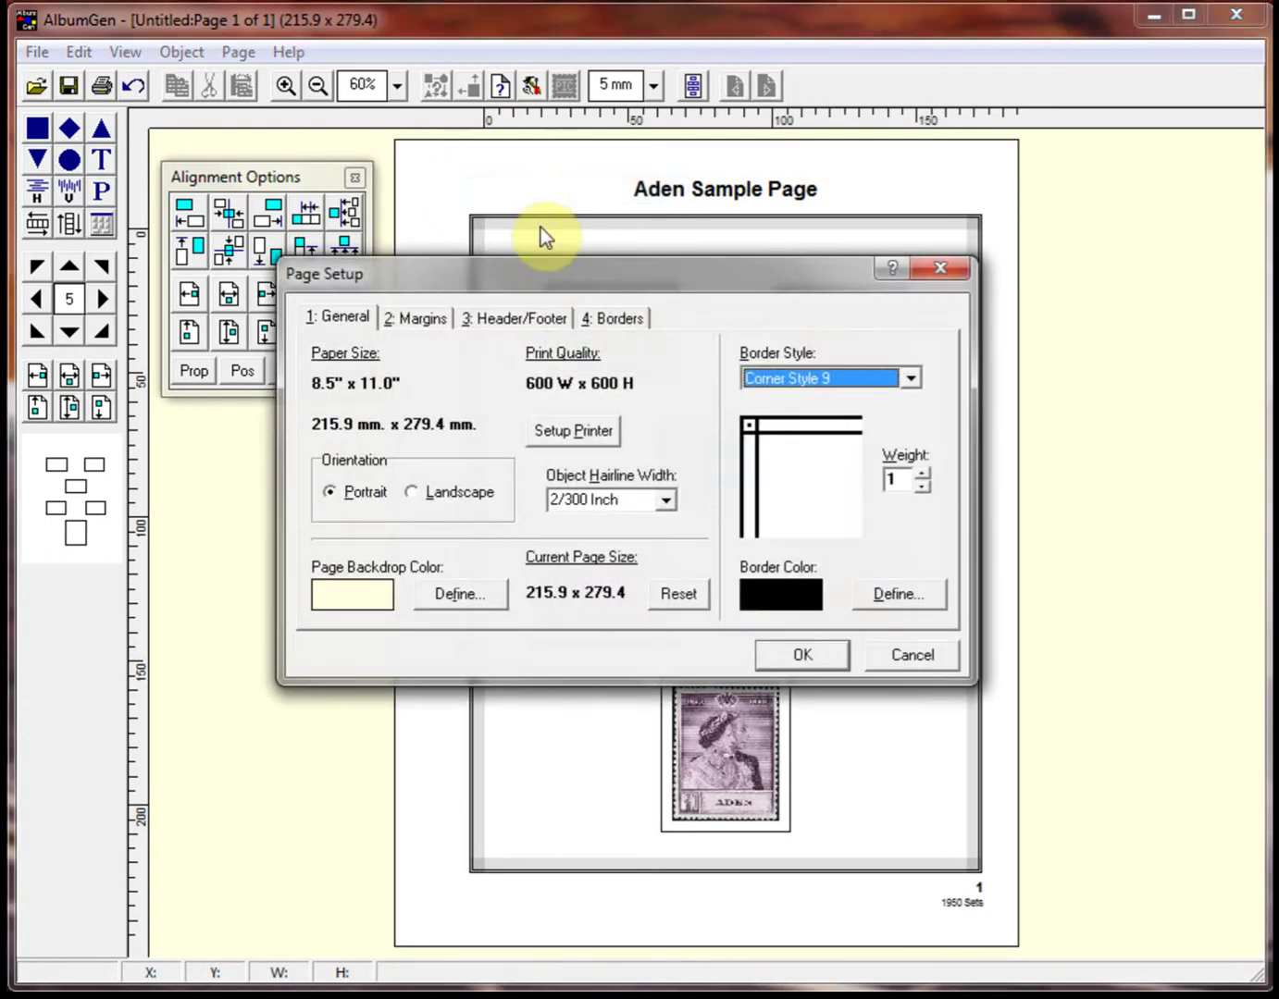
{"action": "left_click", "coordinate": [444, 320]}
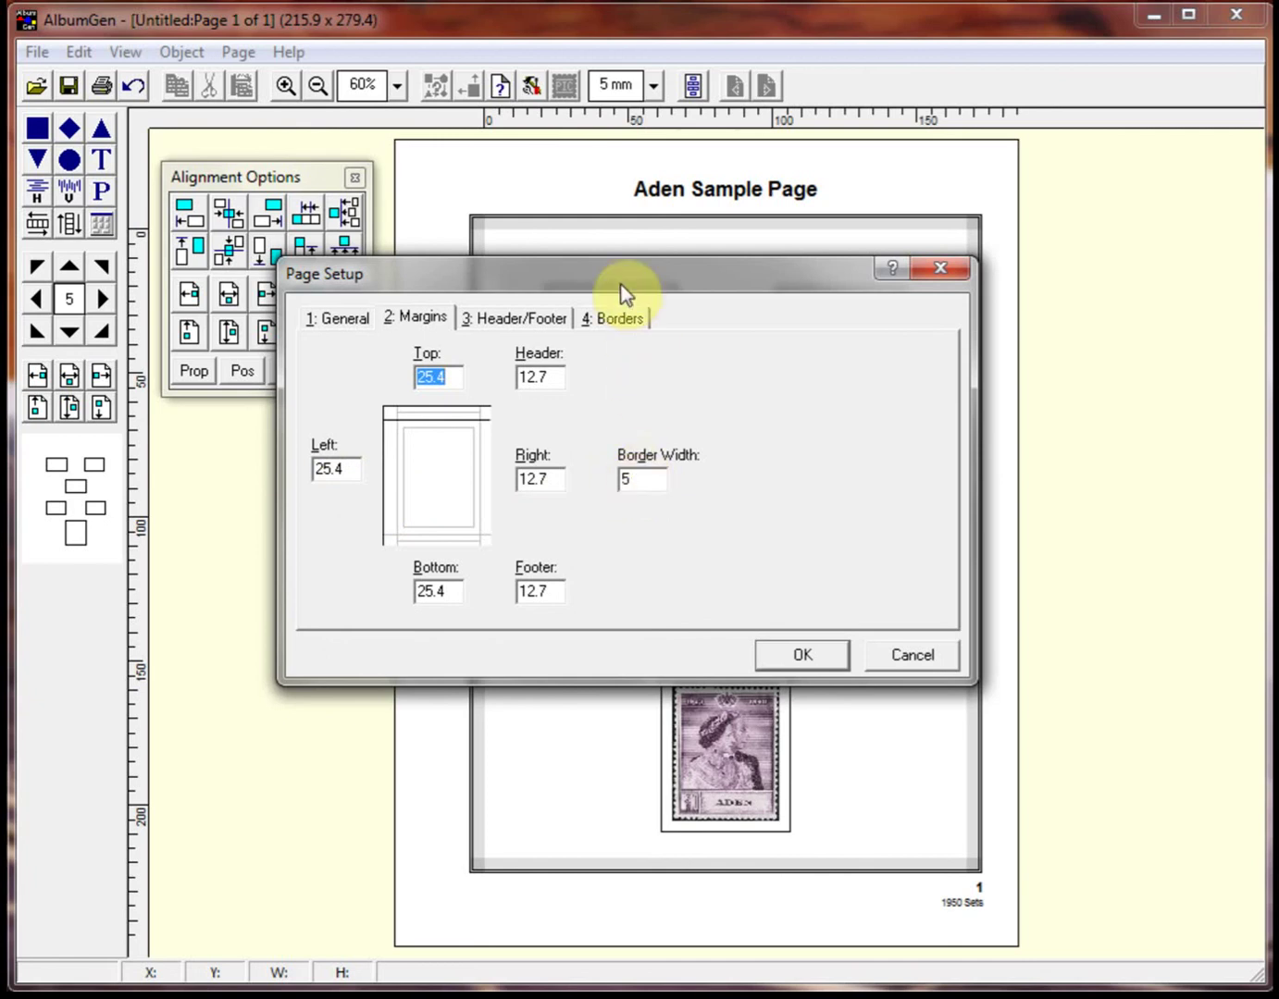
{"action": "left_click_drag", "start_coordinate": [622, 285], "coordinate": [596, 416]}
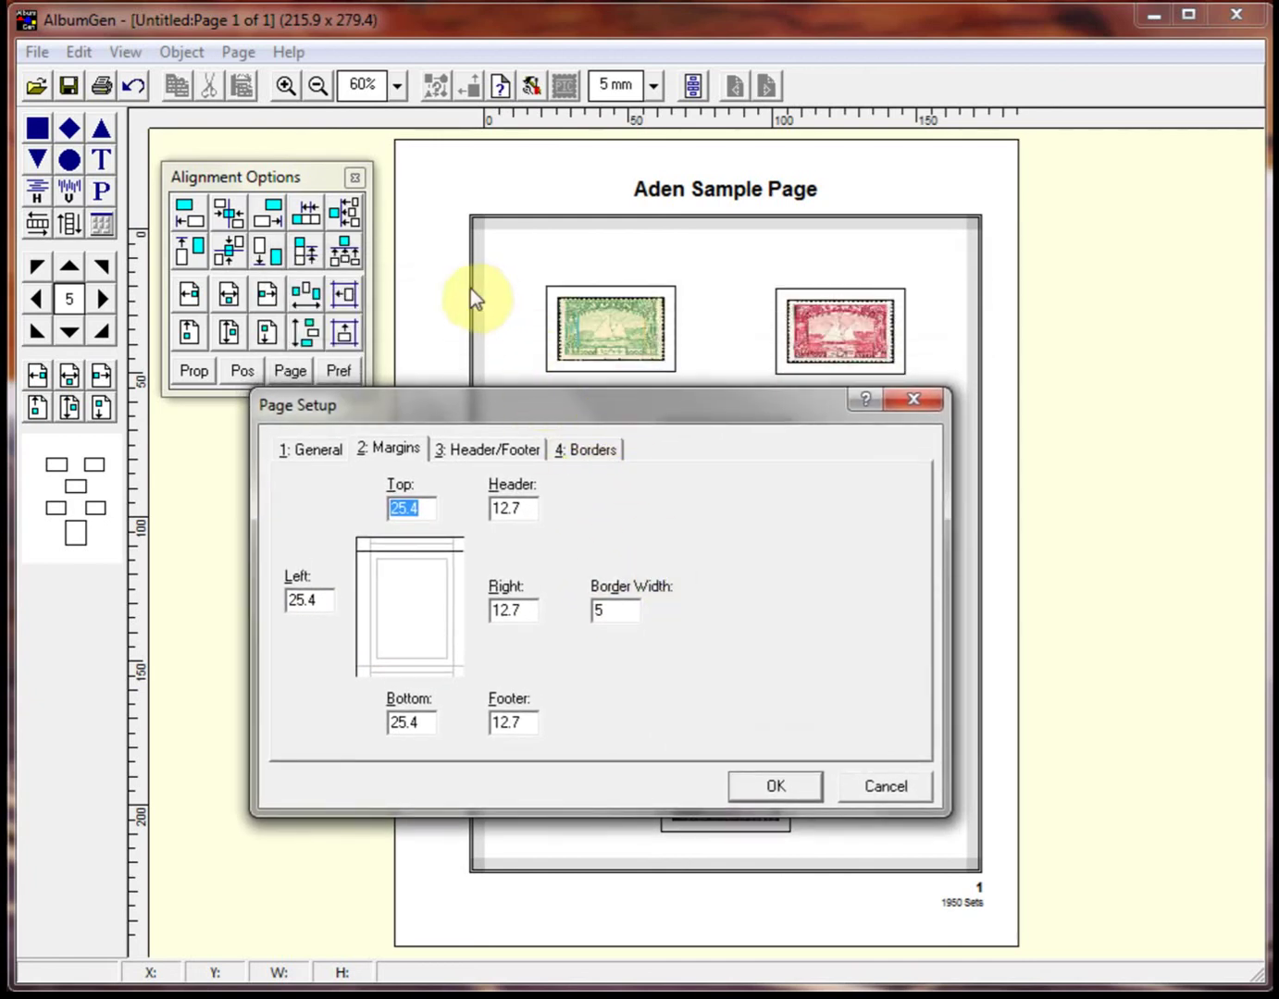
{"action": "left_click", "coordinate": [603, 610]}
{"action": "type", "text": ".1"}
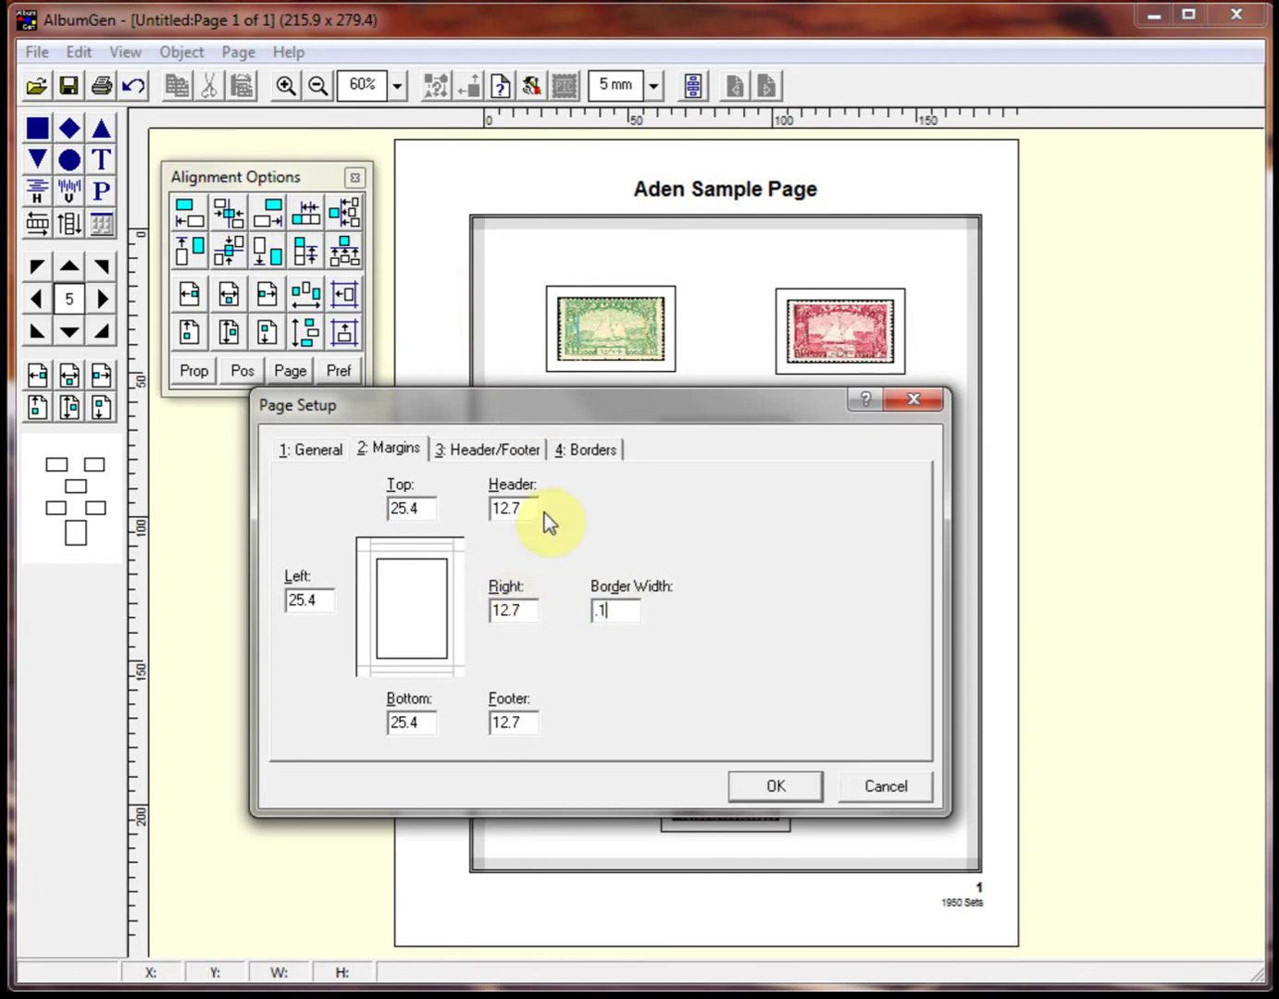
{"action": "left_click", "coordinate": [773, 782]}
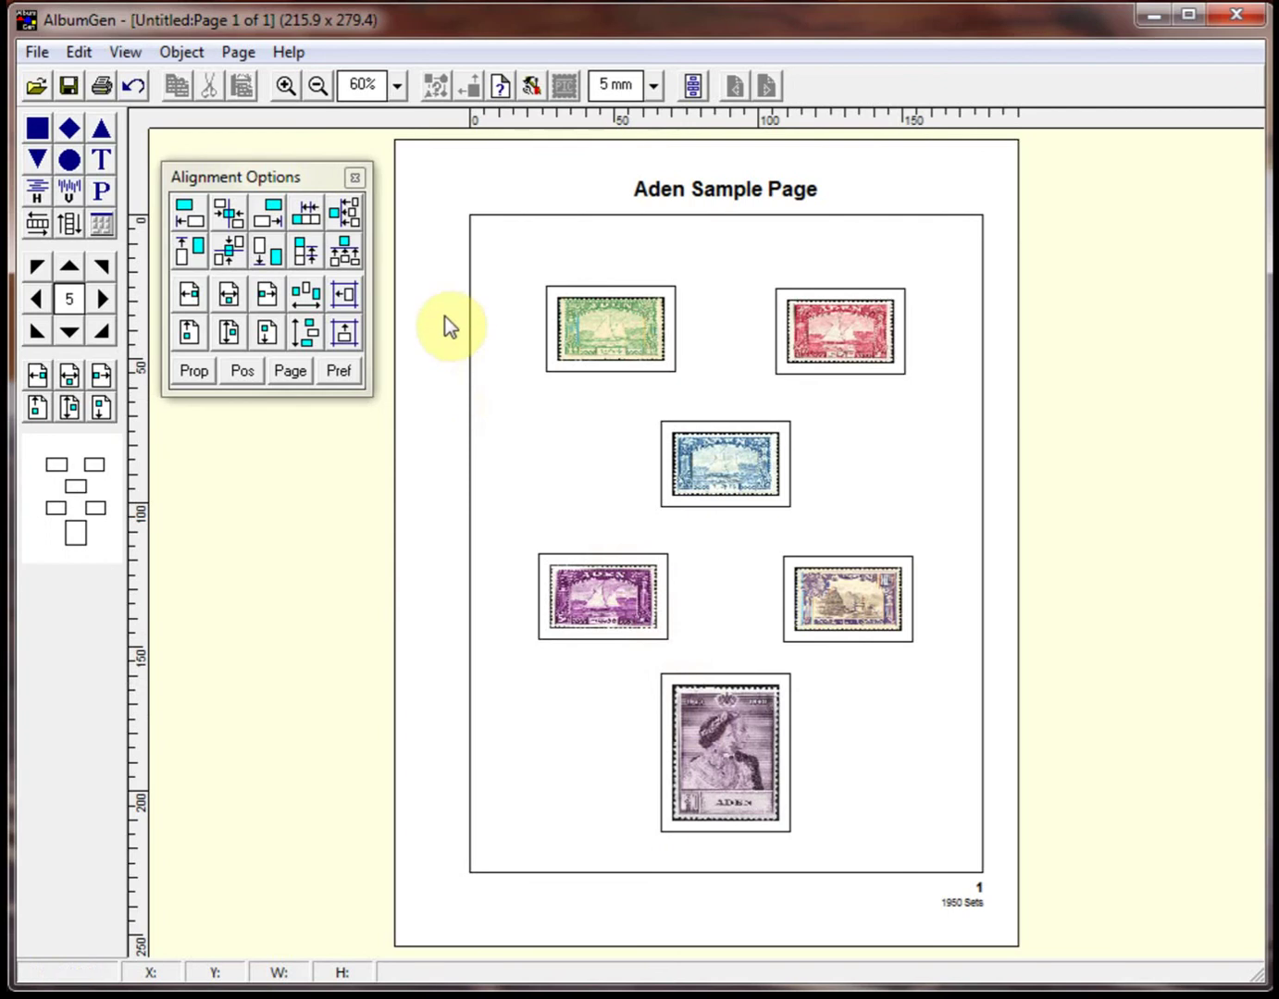
{"action": "left_click", "coordinate": [473, 236]}
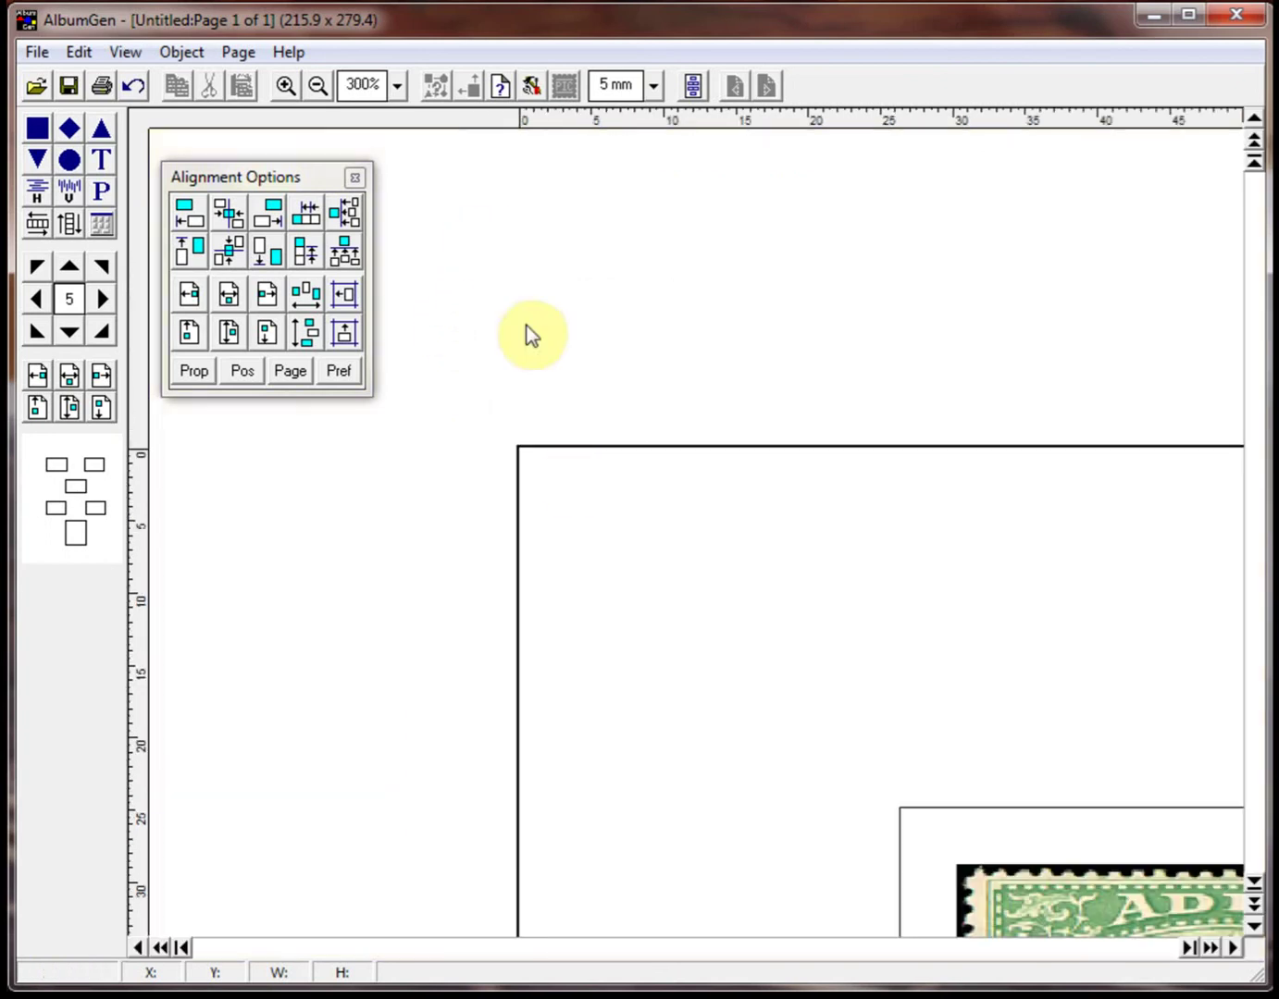
{"action": "right_click", "coordinate": [567, 498]}
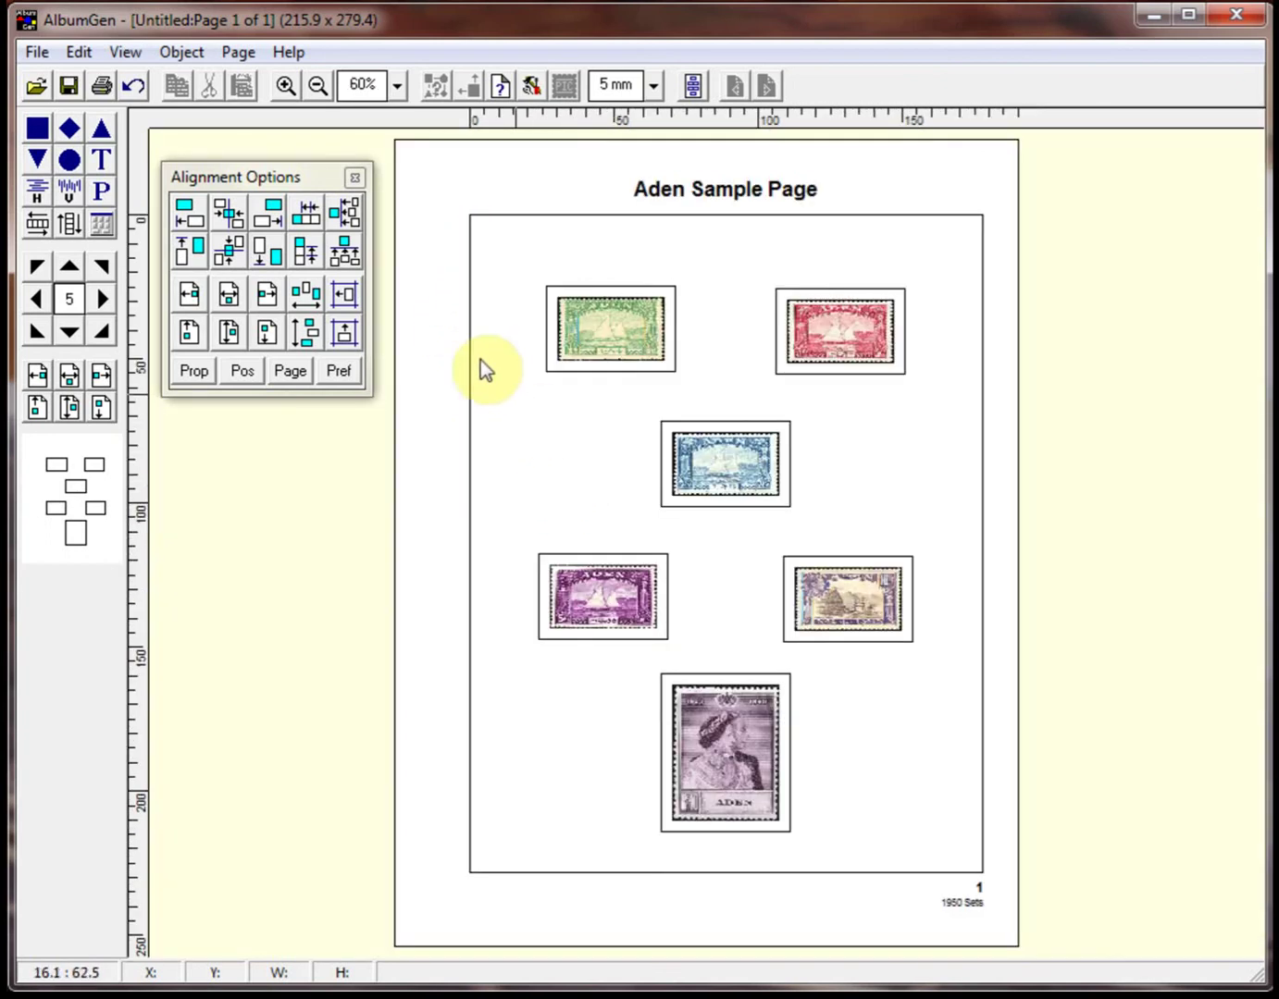
In Page Setup margins, set Border Width to 5 and the Left margin to 10
{"action": "right_click", "coordinate": [444, 190]}
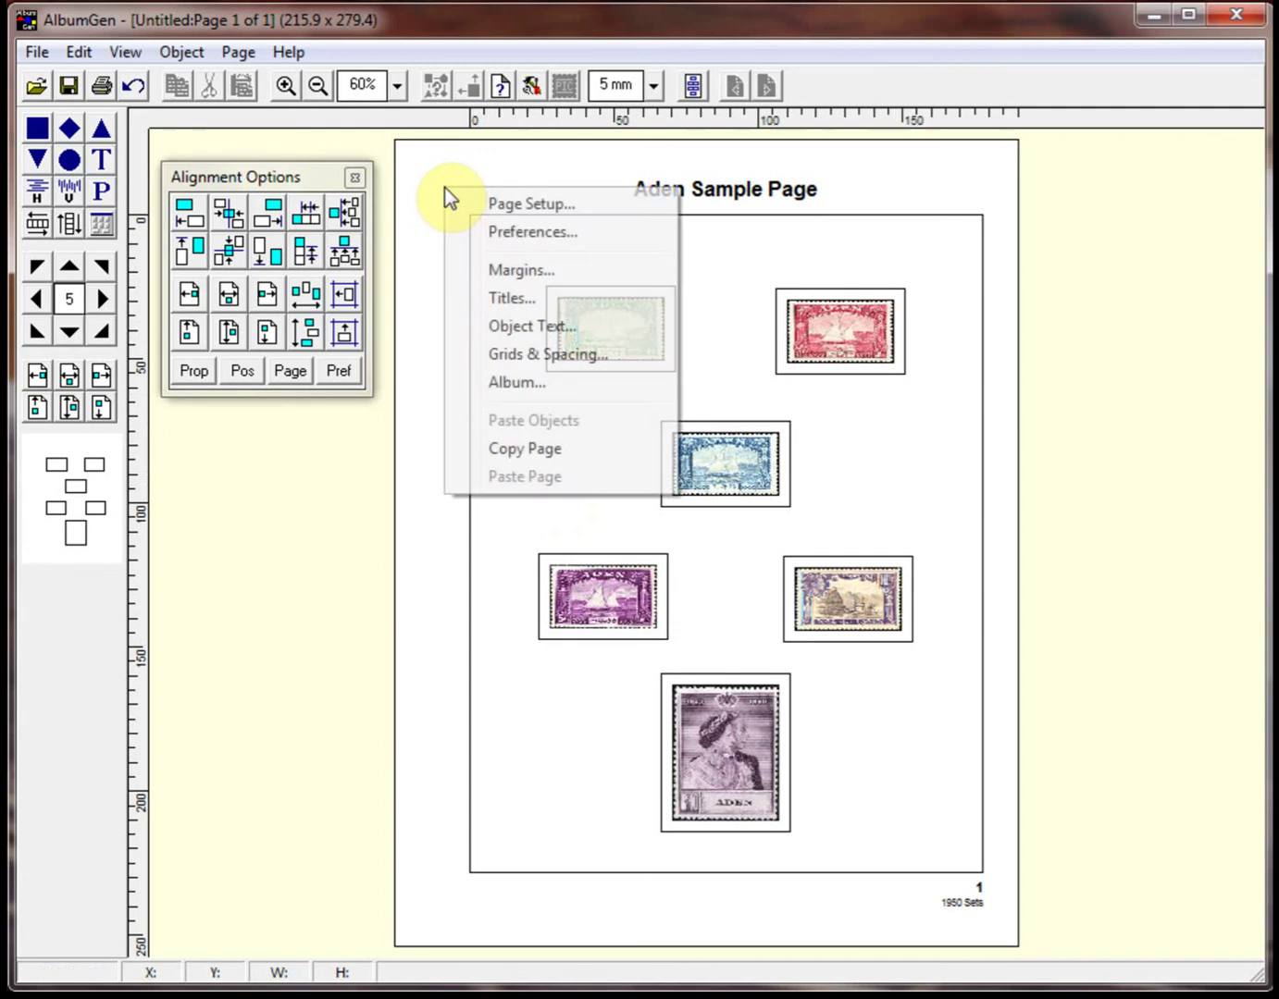
{"action": "left_click", "coordinate": [538, 202]}
{"action": "left_click", "coordinate": [432, 319]}
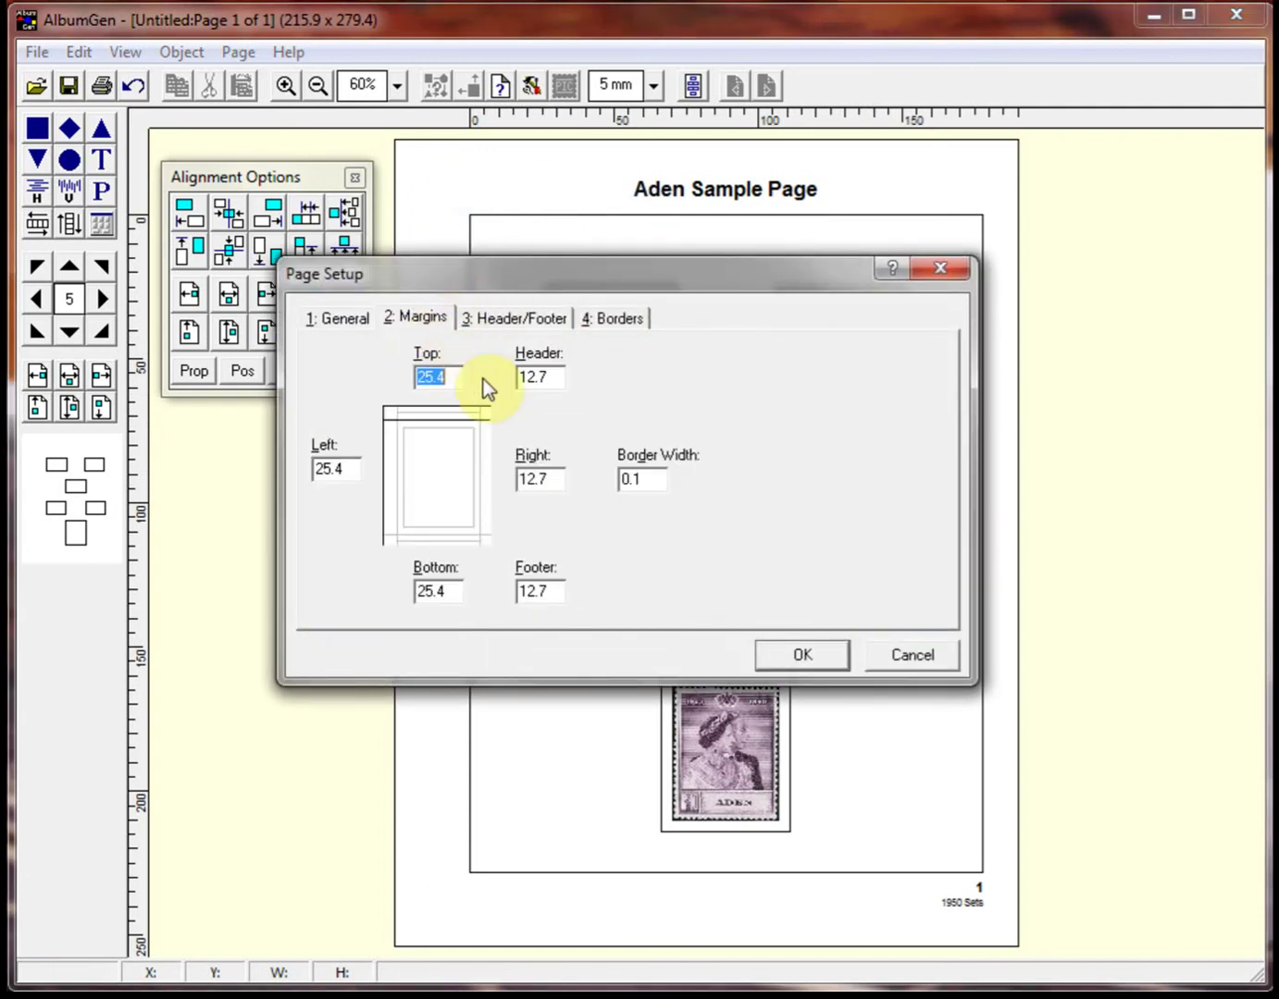
{"action": "double_click", "coordinate": [635, 479]}
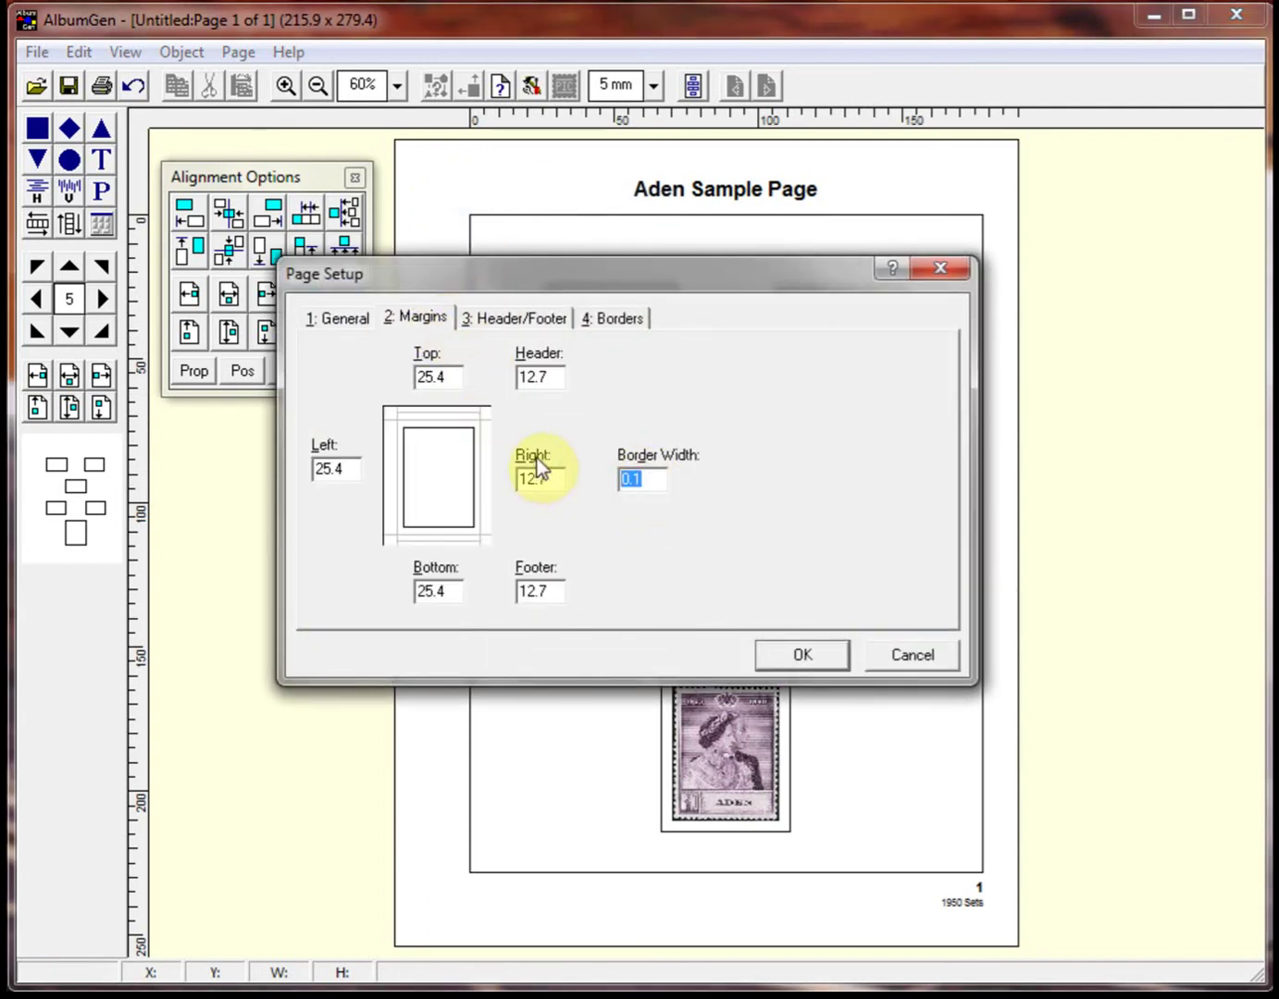
{"action": "type", "text": "5"}
{"action": "double_click", "coordinate": [326, 469]}
{"action": "type", "text": "1"}
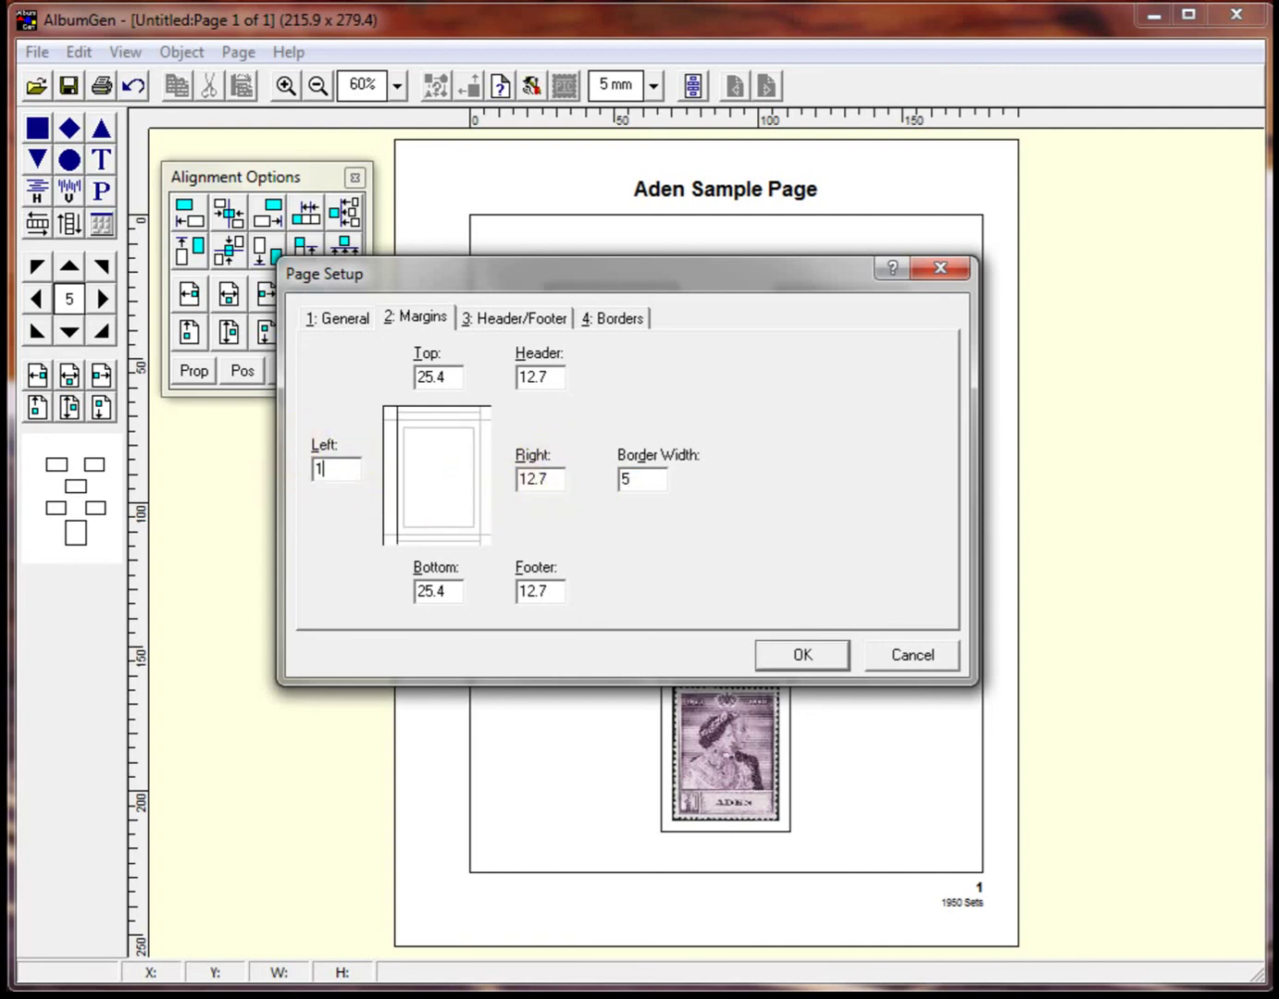
{"action": "type", "text": "0"}
{"action": "left_click", "coordinate": [819, 652]}
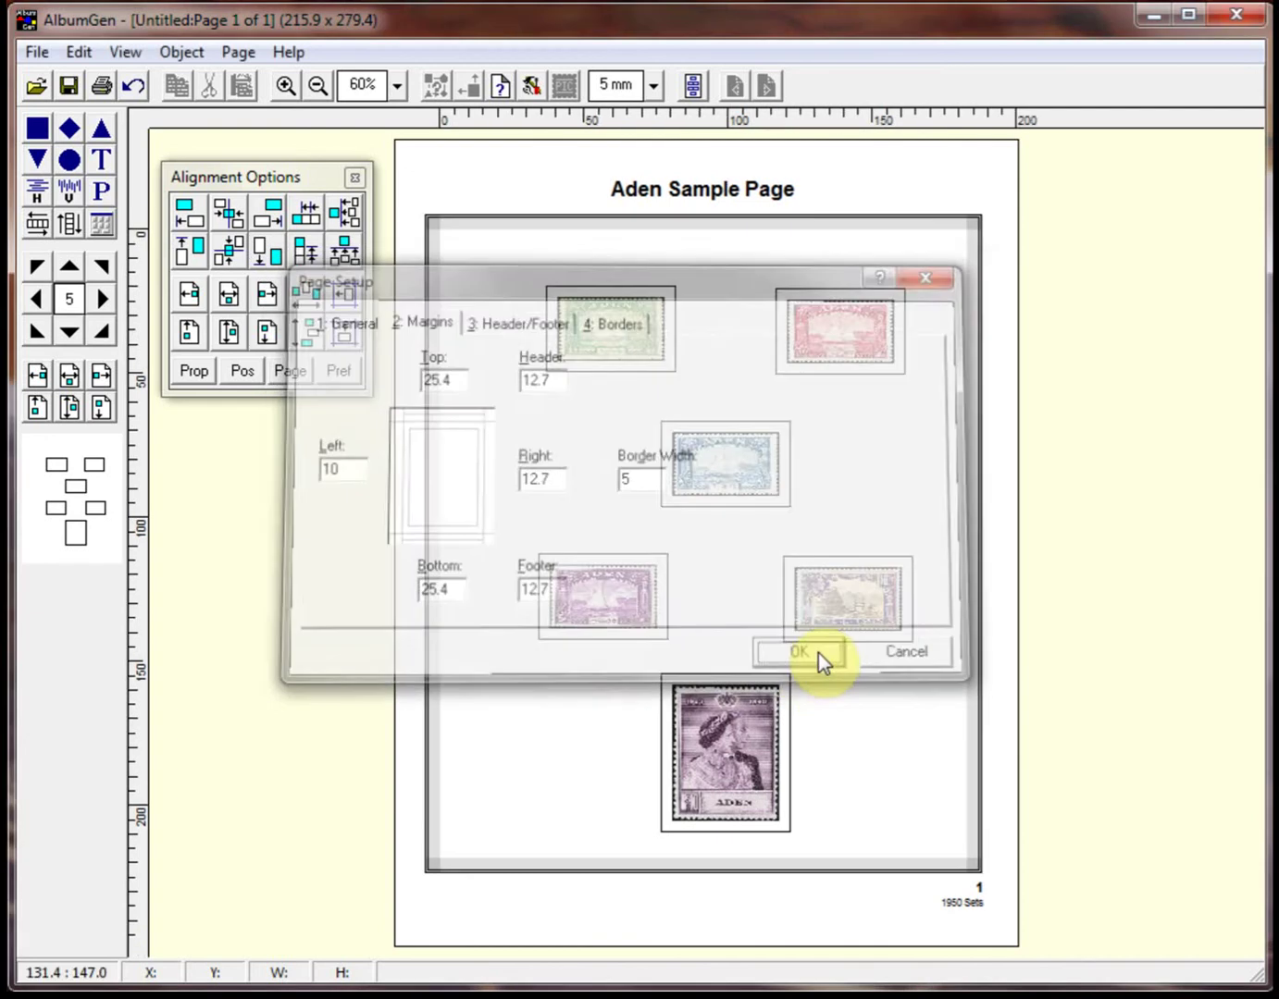